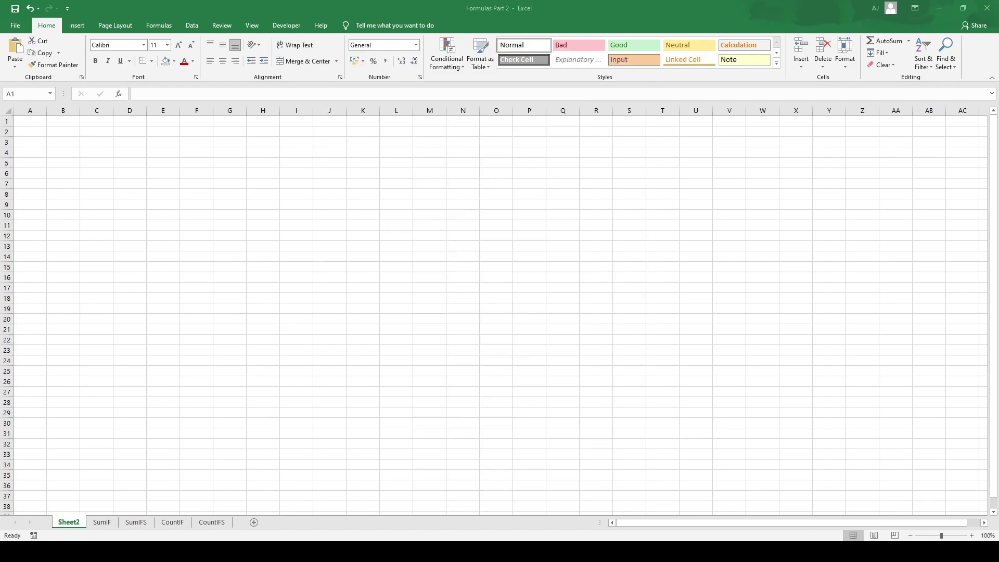
- Switch from Sheet2 to the SumIF sheet with its area totals table
{"action": "key", "text": "ctrl+Page_Down"}
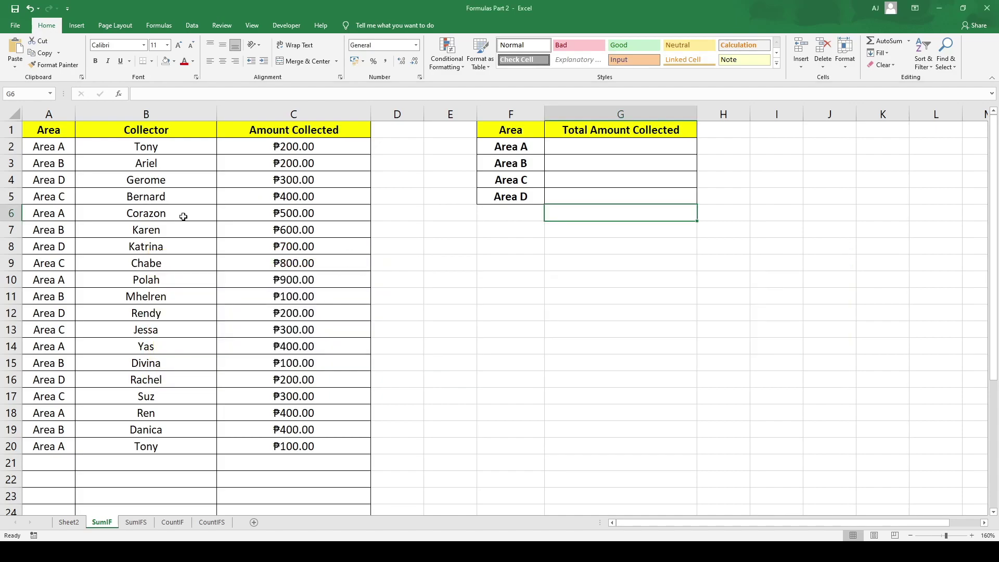
{"action": "left_click", "coordinate": [49, 112]}
{"action": "left_click", "coordinate": [141, 113]}
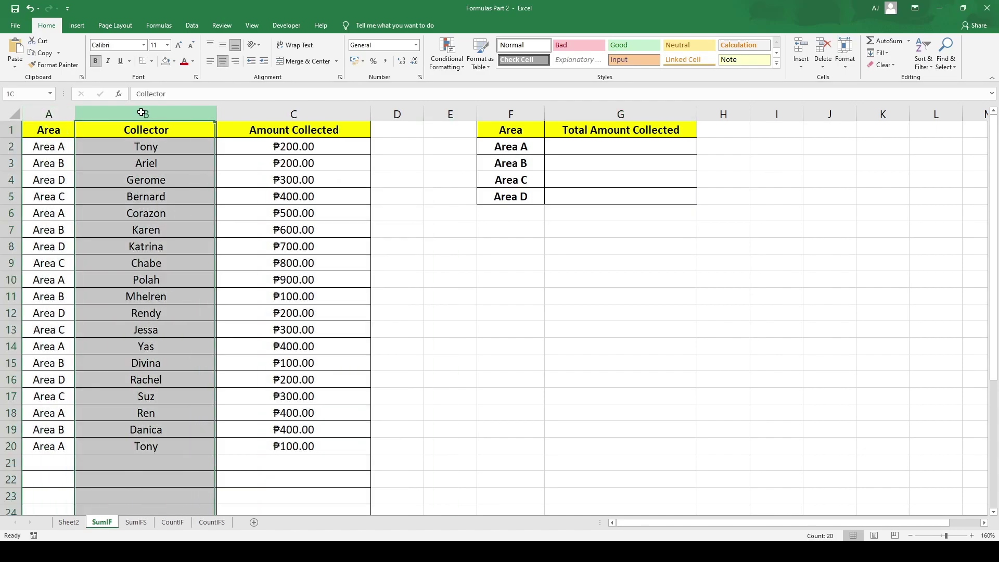
{"action": "left_click", "coordinate": [268, 112]}
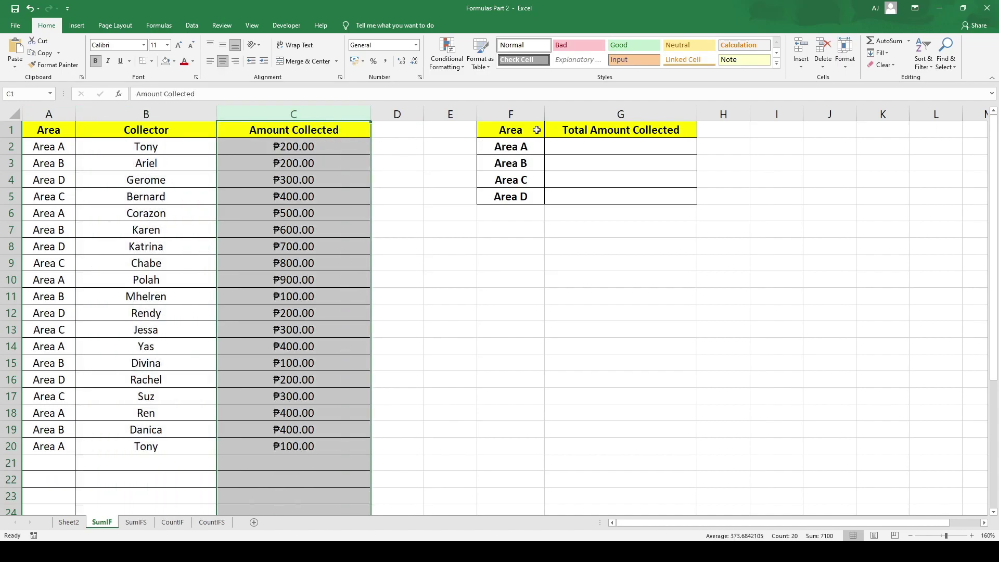
{"action": "left_click", "coordinate": [573, 133]}
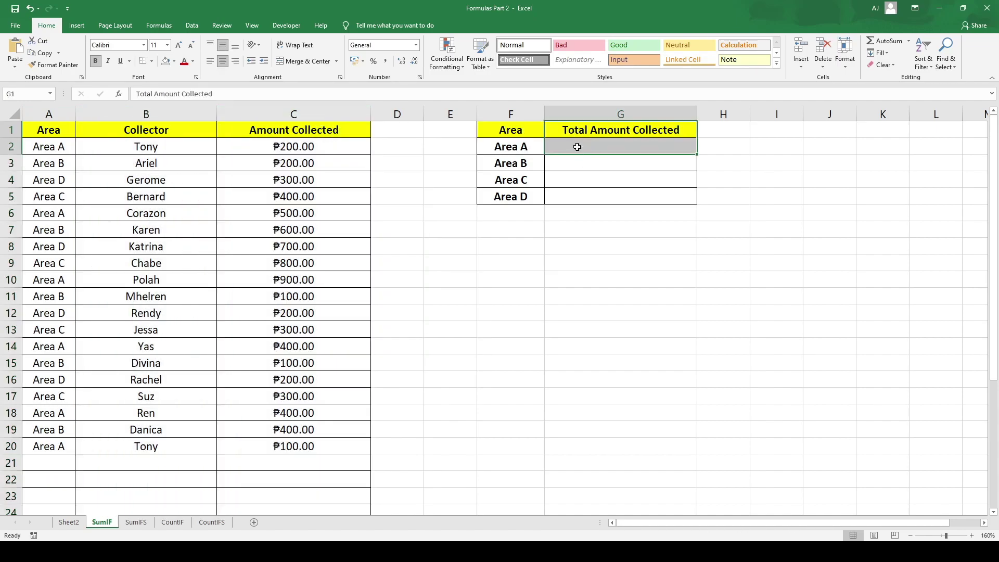
{"action": "left_click", "coordinate": [577, 147]}
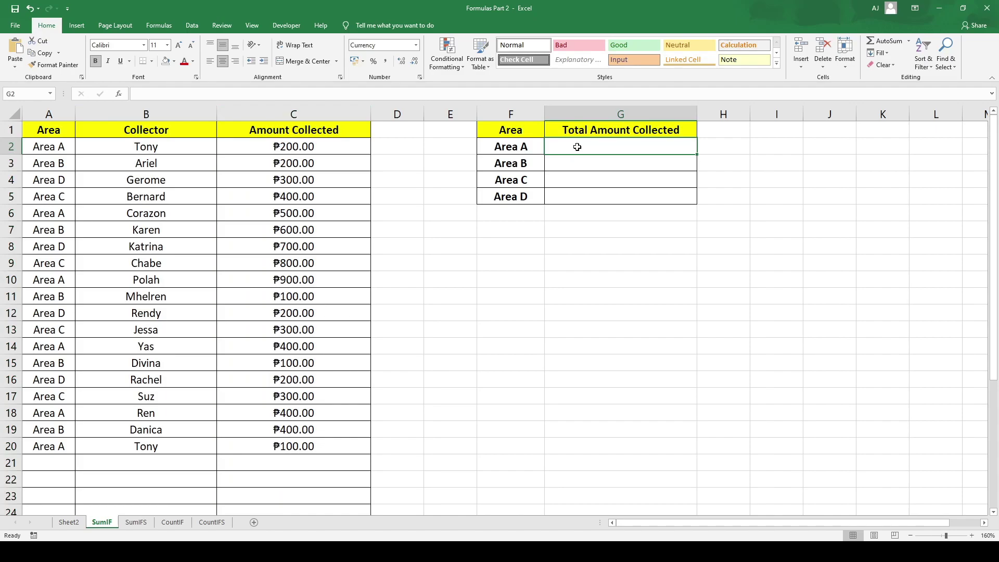
{"action": "left_click", "coordinate": [522, 151]}
{"action": "left_click", "coordinate": [567, 150]}
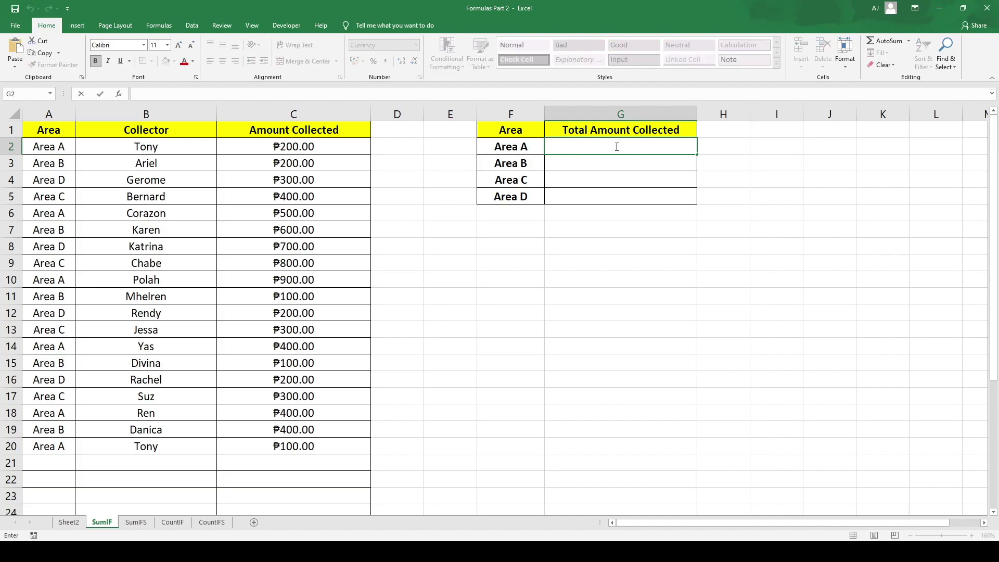
- Enter =SUMIF(A:A,F2,C:C) in G2 to total column C for Area A
{"action": "type", "text": "="}
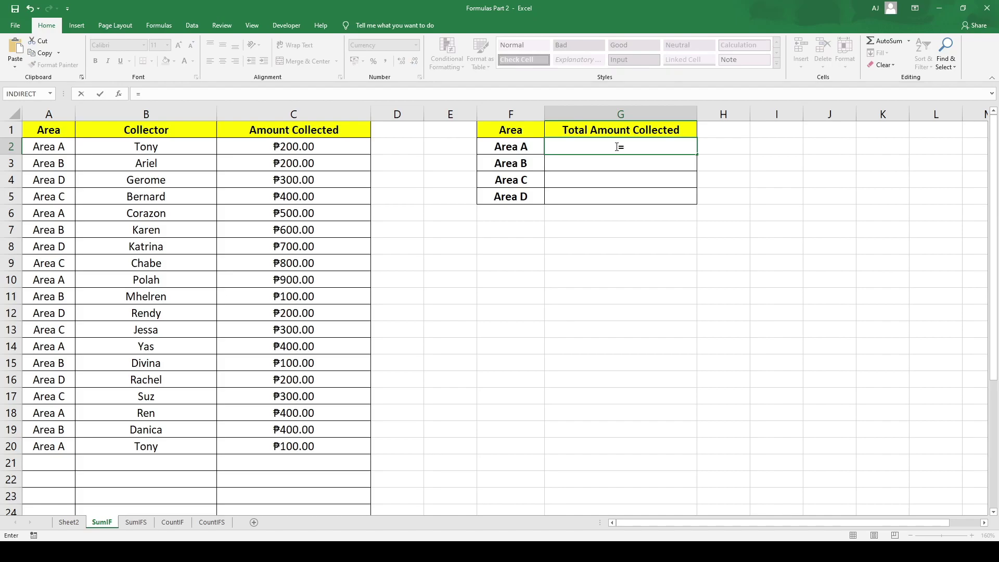
{"action": "type", "text": "SUMIF"}
{"action": "type", "text": "("}
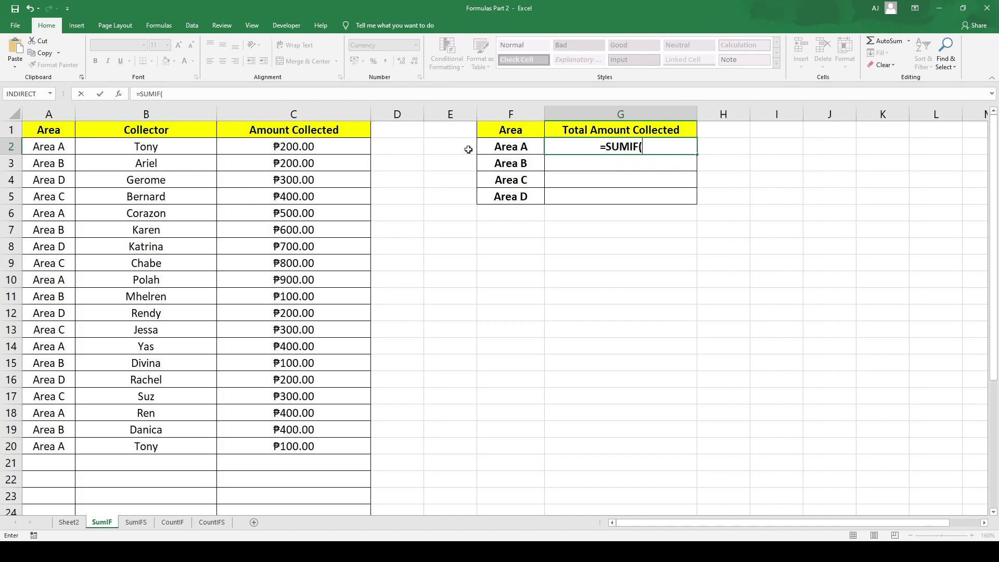
{"action": "left_click", "coordinate": [56, 111]}
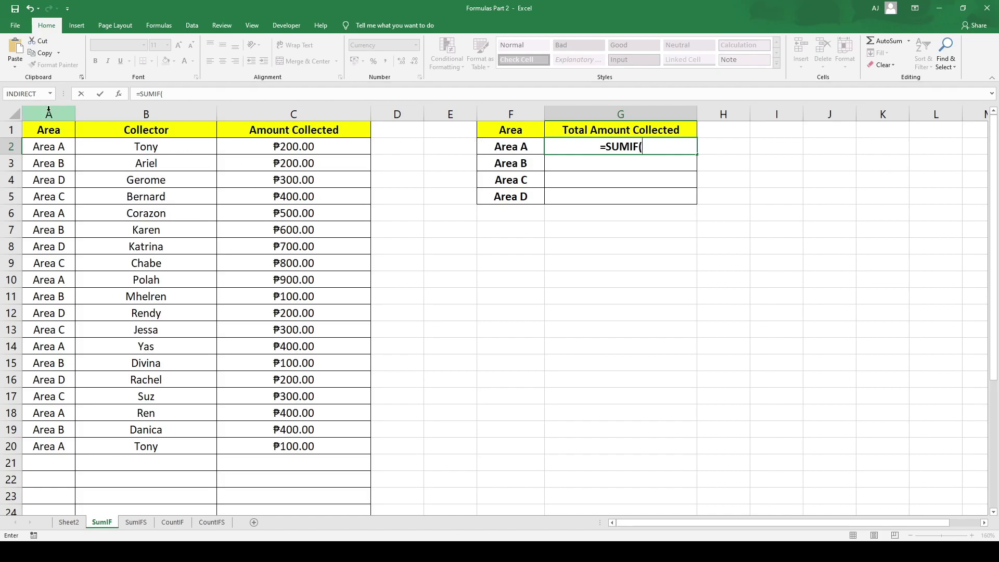
{"action": "left_click", "coordinate": [48, 111]}
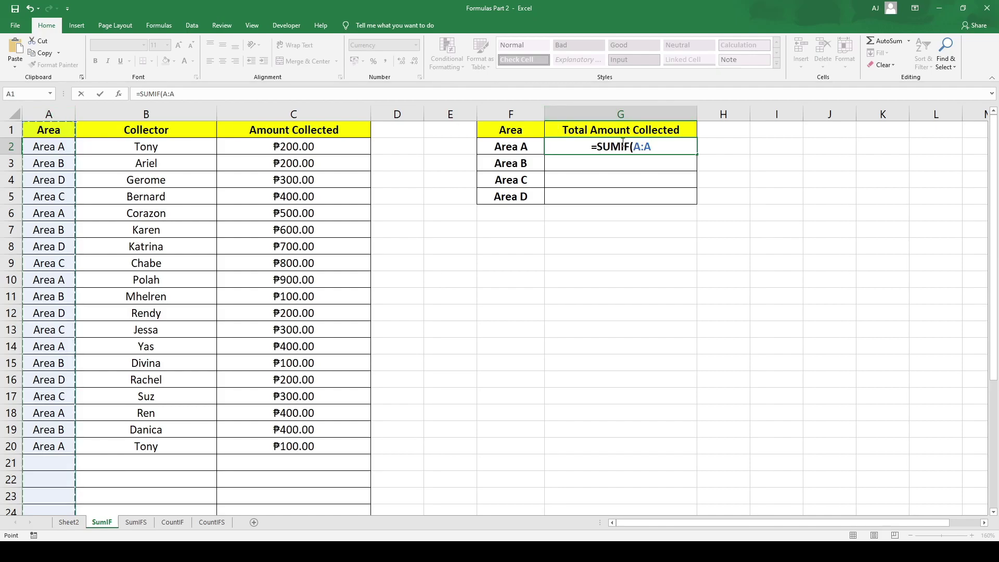
{"action": "type", "text": ","}
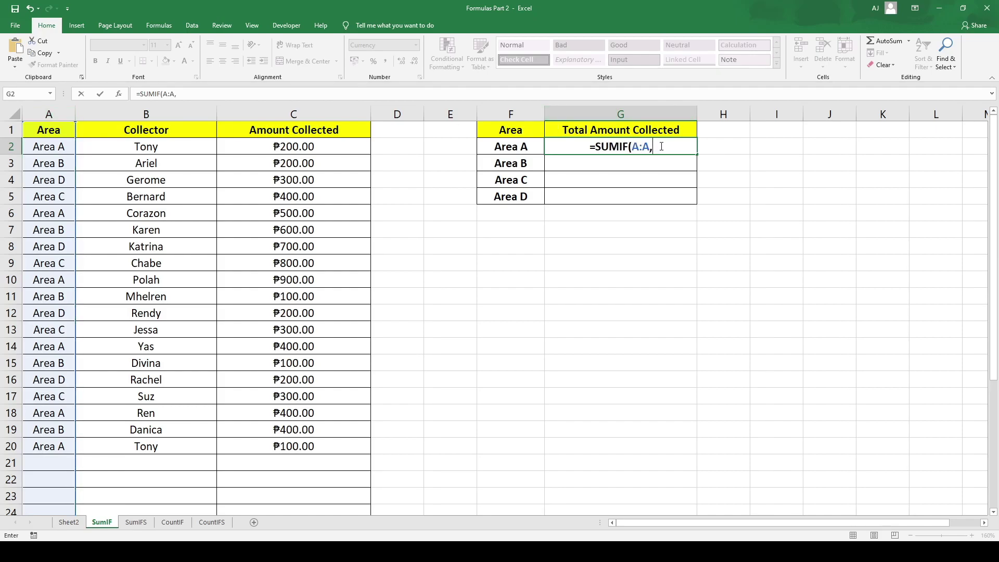
{"action": "left_click", "coordinate": [518, 146]}
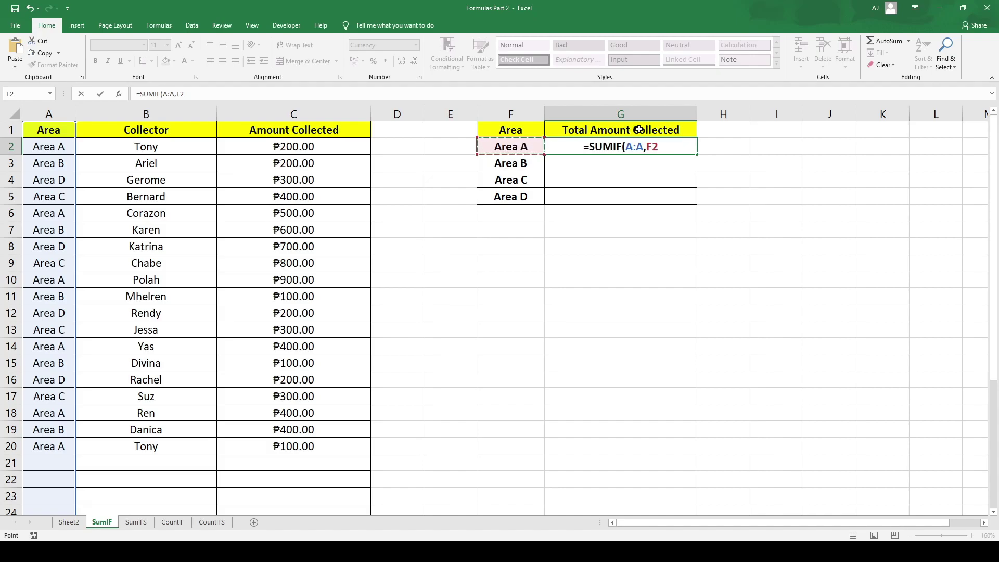
{"action": "type", "text": ","}
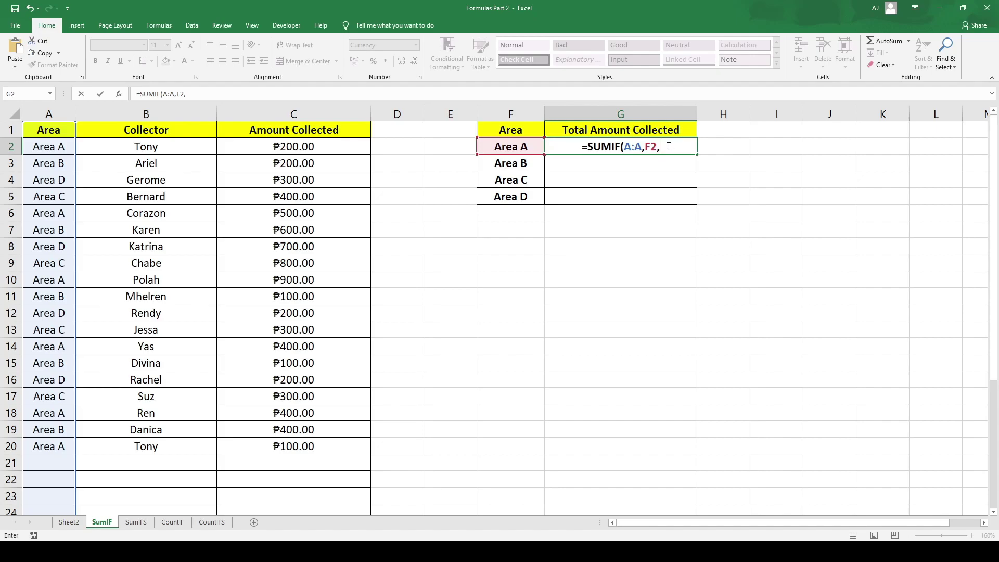
{"action": "left_click", "coordinate": [306, 108]}
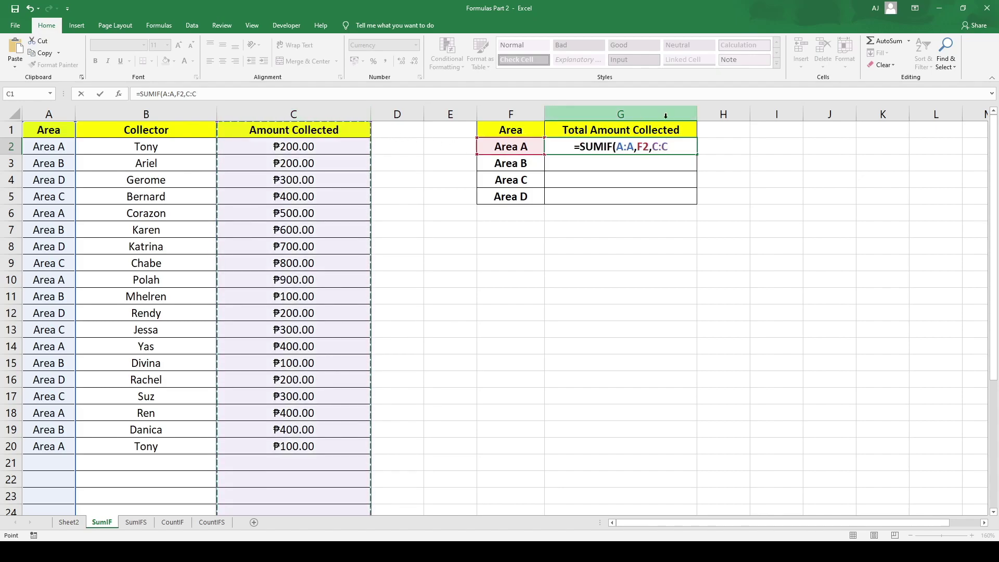
{"action": "type", "text": ")"}
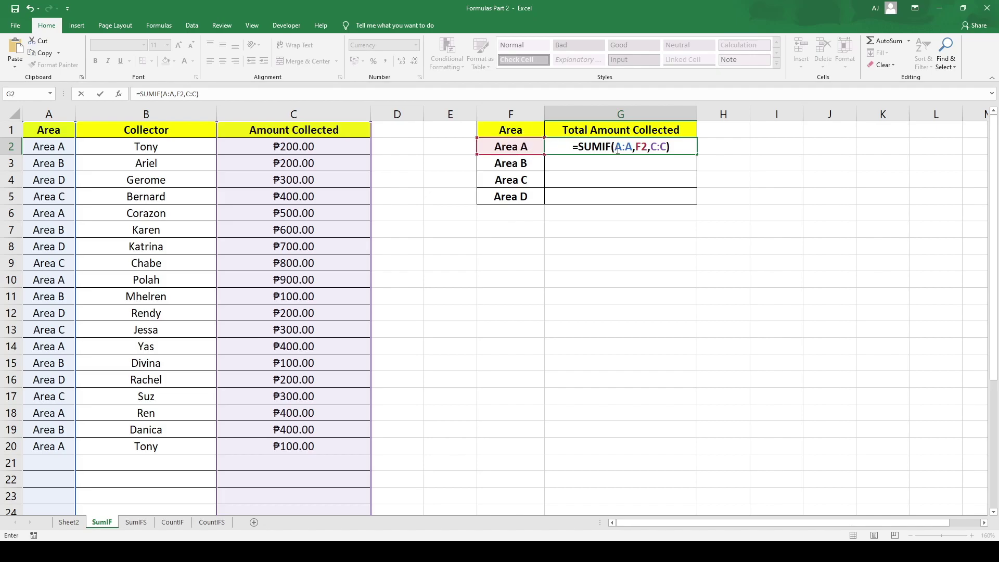
- Review the A:A, F2 and C:C arguments, then commit the SUMIF formula in G2
{"action": "left_click_drag", "start_coordinate": [615, 149], "coordinate": [632, 149]}
{"action": "left_click", "coordinate": [637, 147]}
{"action": "left_click_drag", "start_coordinate": [636, 147], "coordinate": [649, 148]}
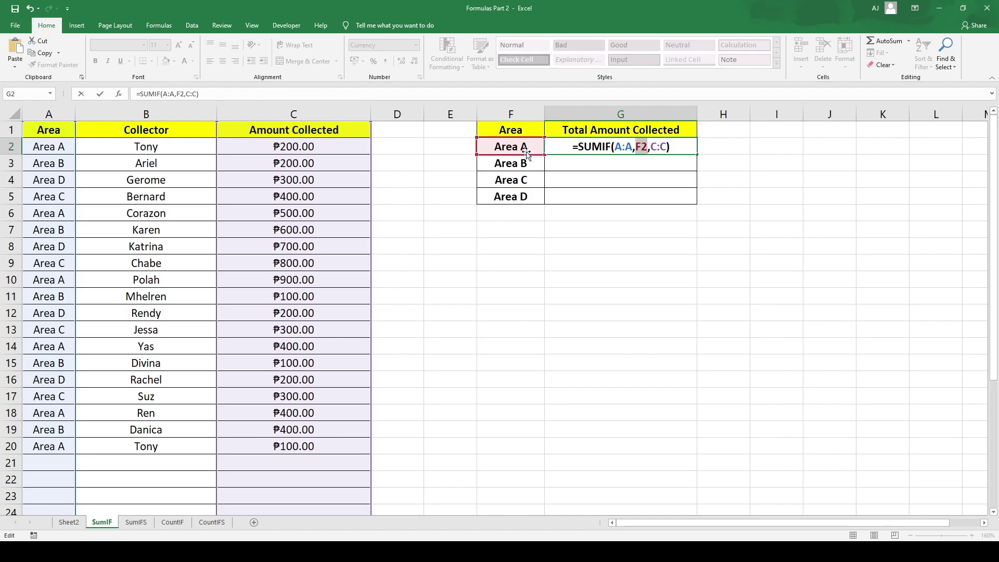
{"action": "left_click", "coordinate": [652, 147]}
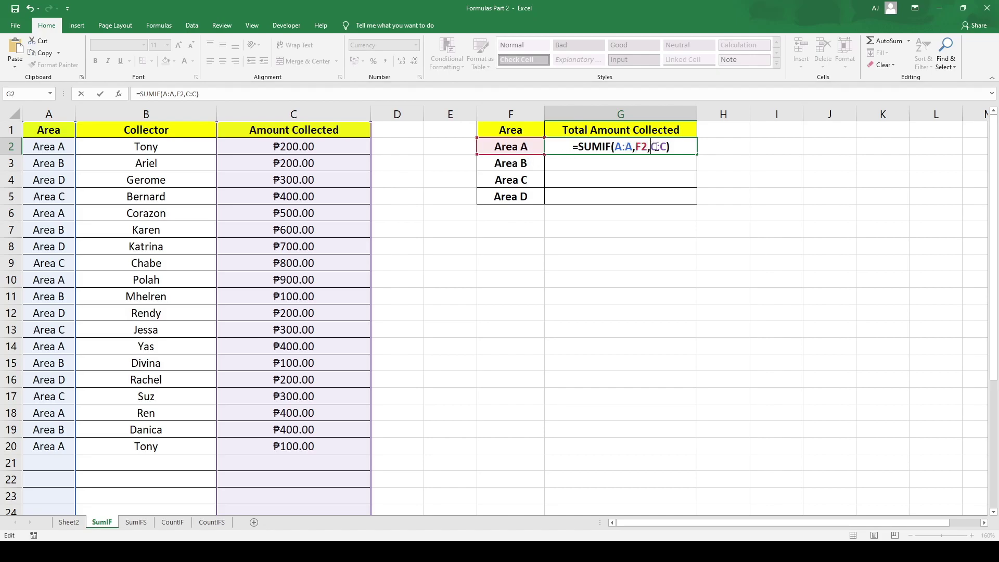
{"action": "left_click_drag", "start_coordinate": [651, 147], "coordinate": [668, 147]}
{"action": "left_click", "coordinate": [641, 147]}
{"action": "left_click", "coordinate": [682, 144]}
{"action": "key", "text": "Return"}
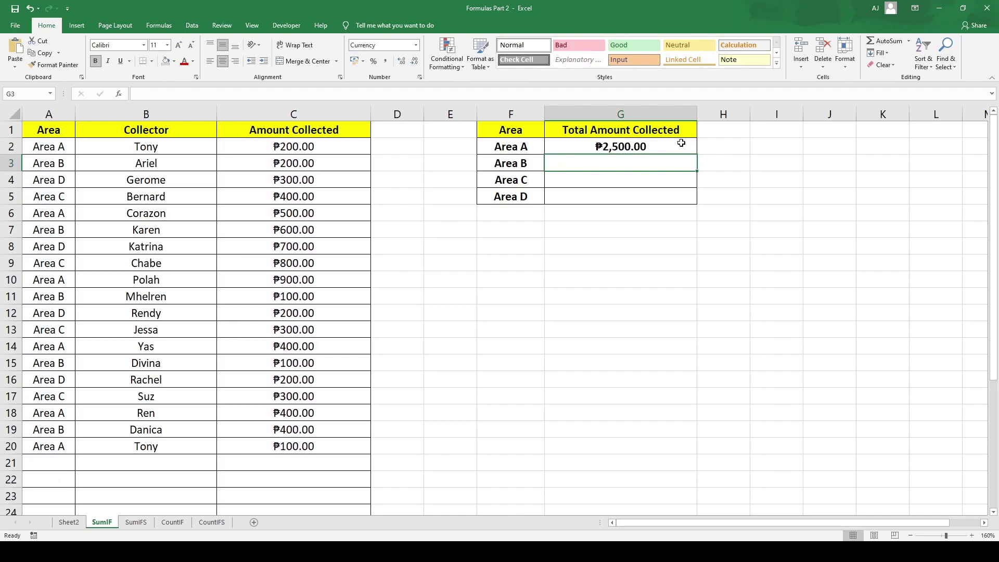
- Check G2's ₱2,500.00 total against Area A's individual amounts in column C
{"action": "left_click", "coordinate": [675, 143]}
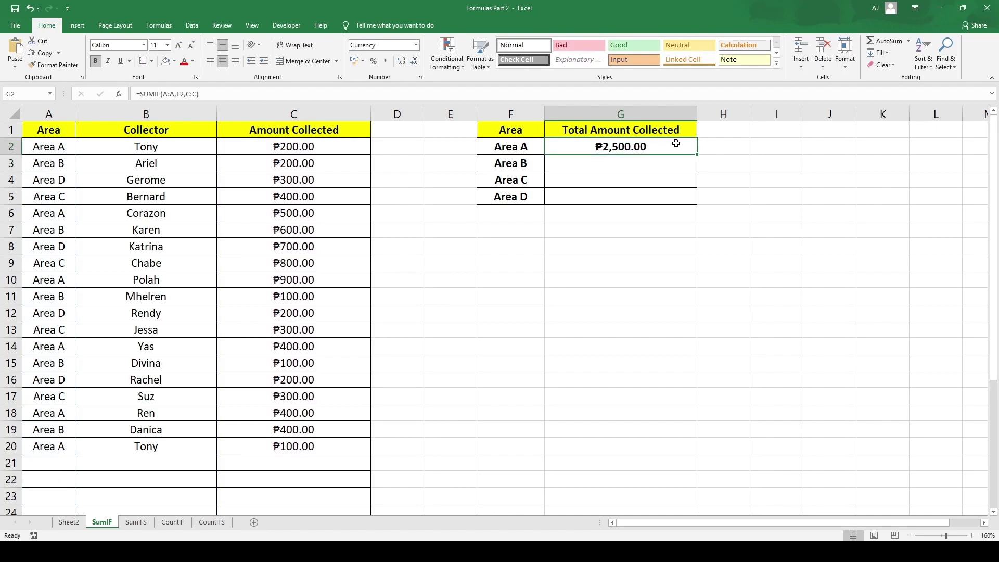
{"action": "left_click", "coordinate": [512, 149]}
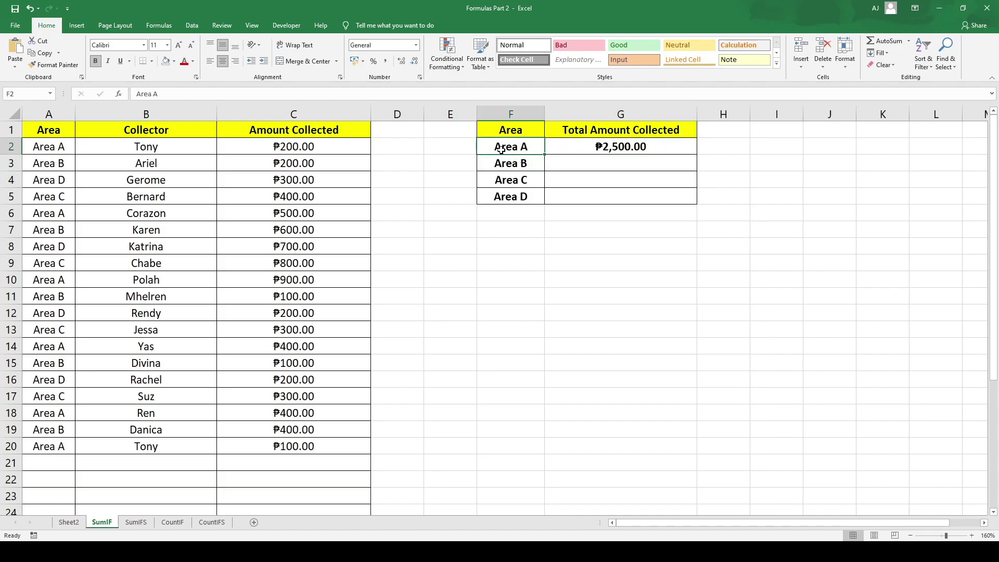
{"action": "left_click", "coordinate": [294, 146]}
{"action": "left_click", "coordinate": [297, 279]}
{"action": "left_click", "coordinate": [302, 330]}
{"action": "left_click", "coordinate": [294, 379]}
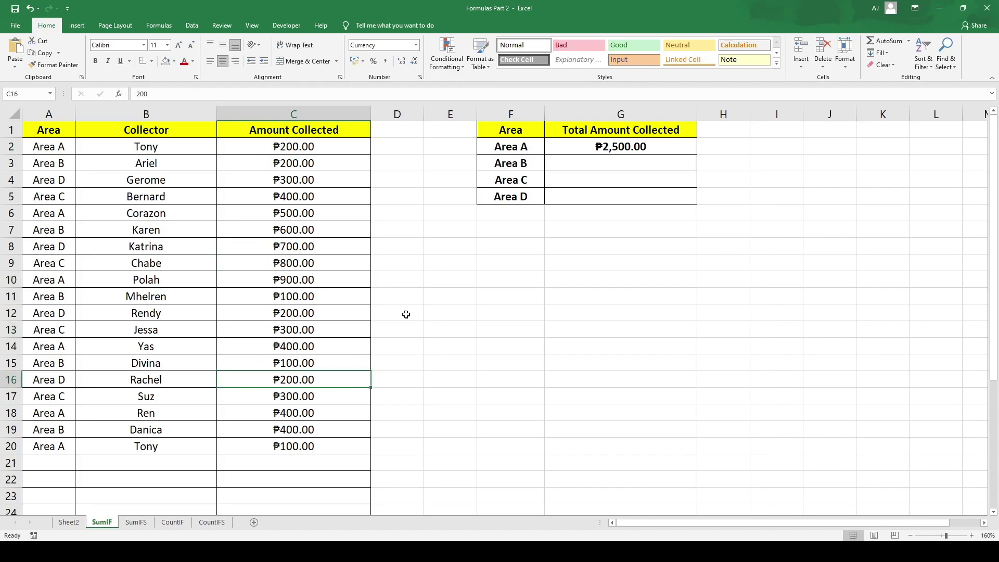
{"action": "left_click_drag", "start_coordinate": [638, 155], "coordinate": [641, 148]}
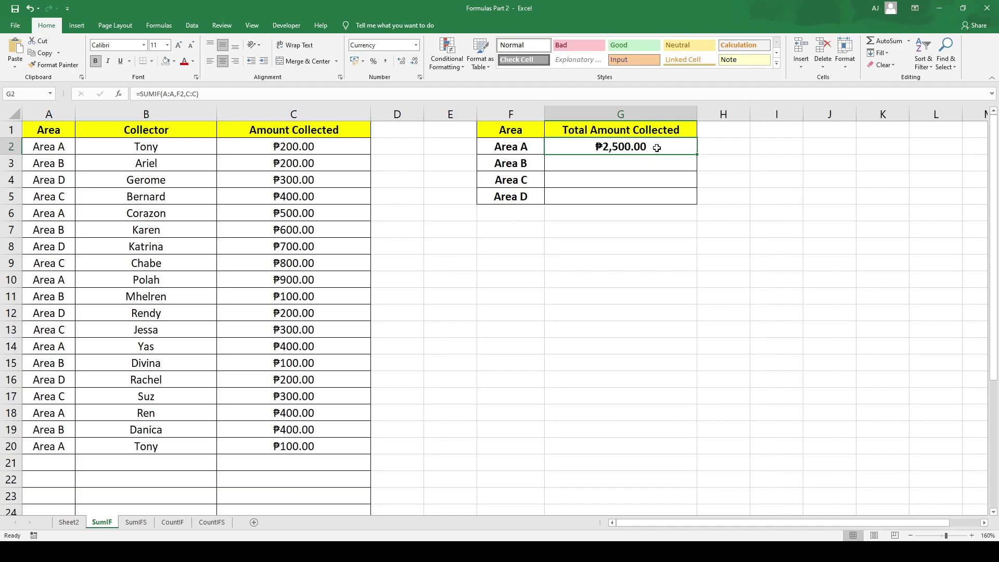
- Copy G2's SUMIF formula into G3:G5 for Areas B to D
{"action": "key", "text": "ctrl+c"}
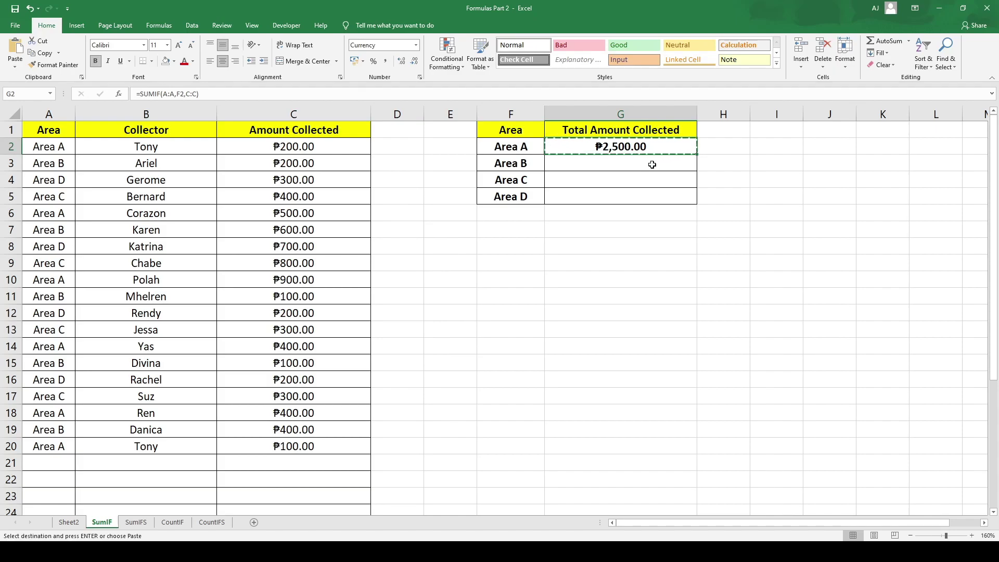
{"action": "left_click_drag", "start_coordinate": [652, 164], "coordinate": [645, 197]}
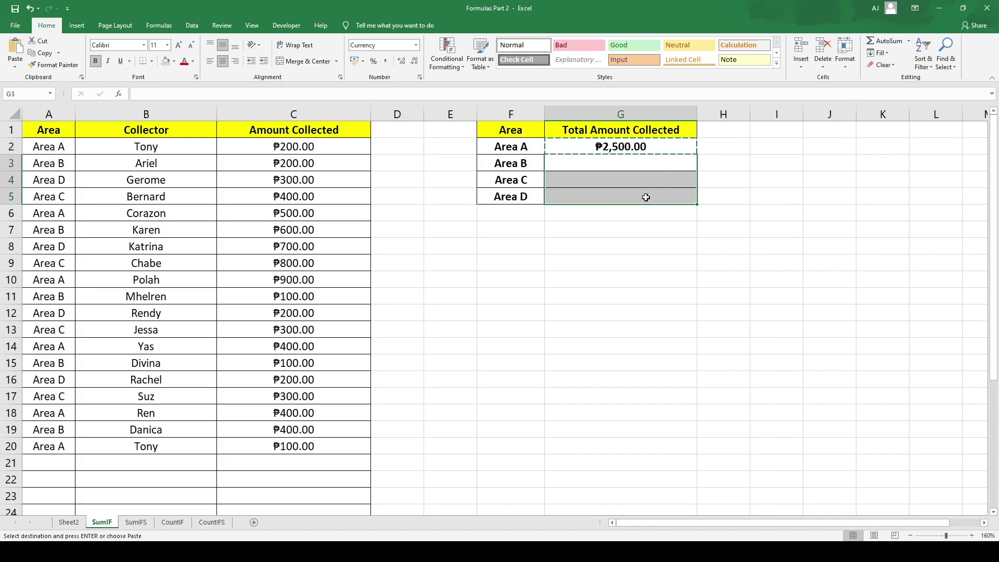
{"action": "key", "text": "ctrl+v"}
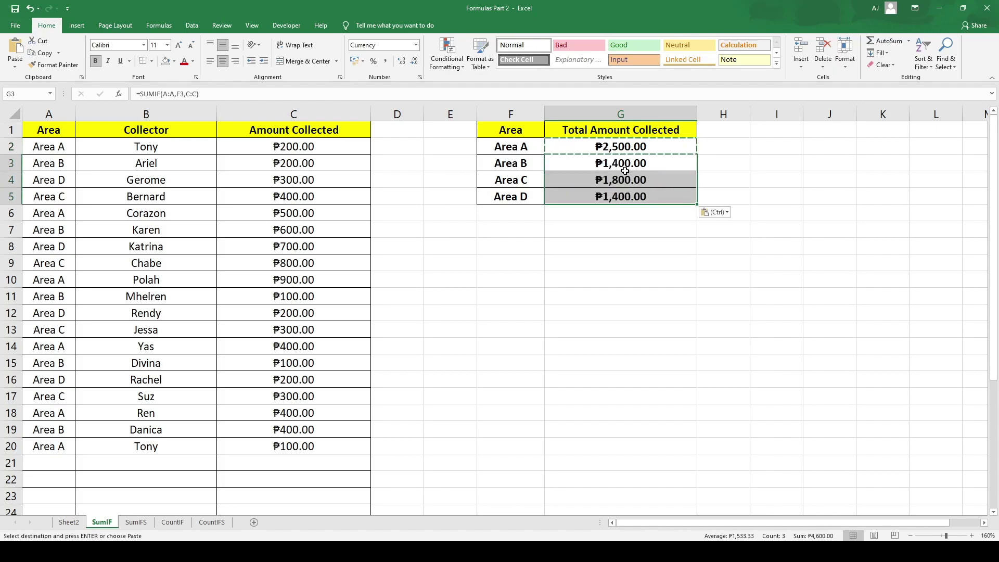
- Verify the Area B formula in G3 references F3, then confirm it
{"action": "left_click", "coordinate": [660, 166]}
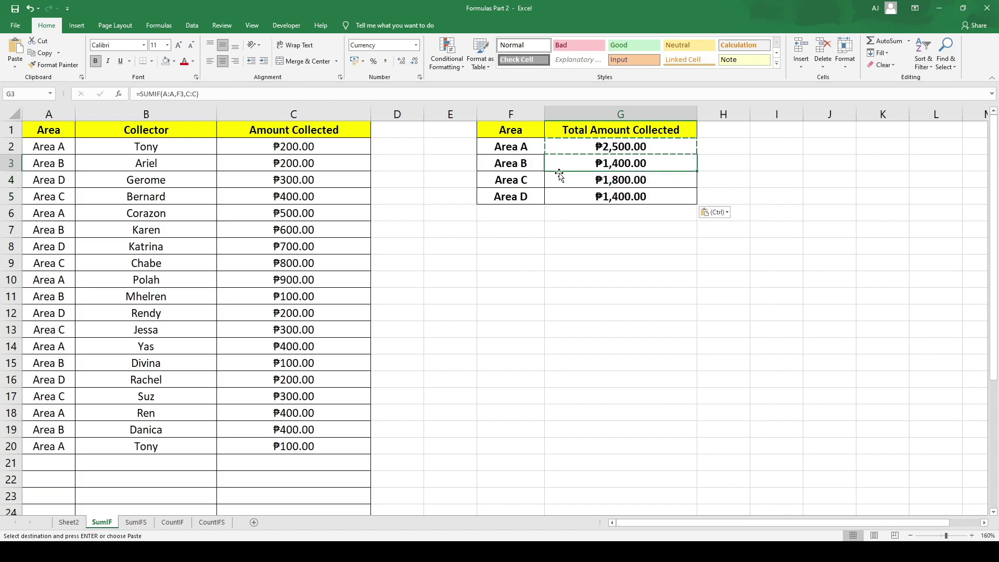
{"action": "left_click", "coordinate": [530, 165]}
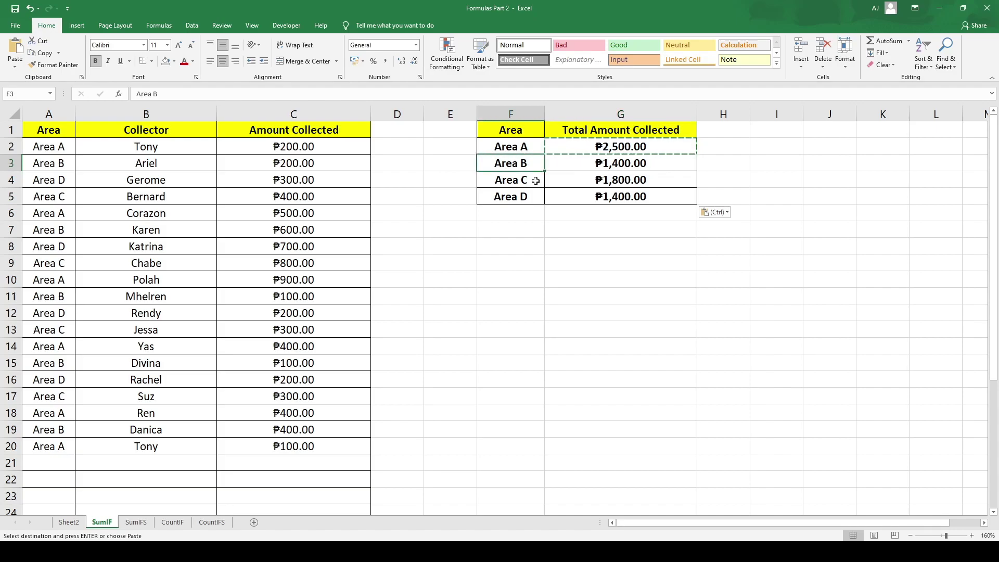
{"action": "left_click", "coordinate": [534, 178]}
{"action": "left_click", "coordinate": [530, 196]}
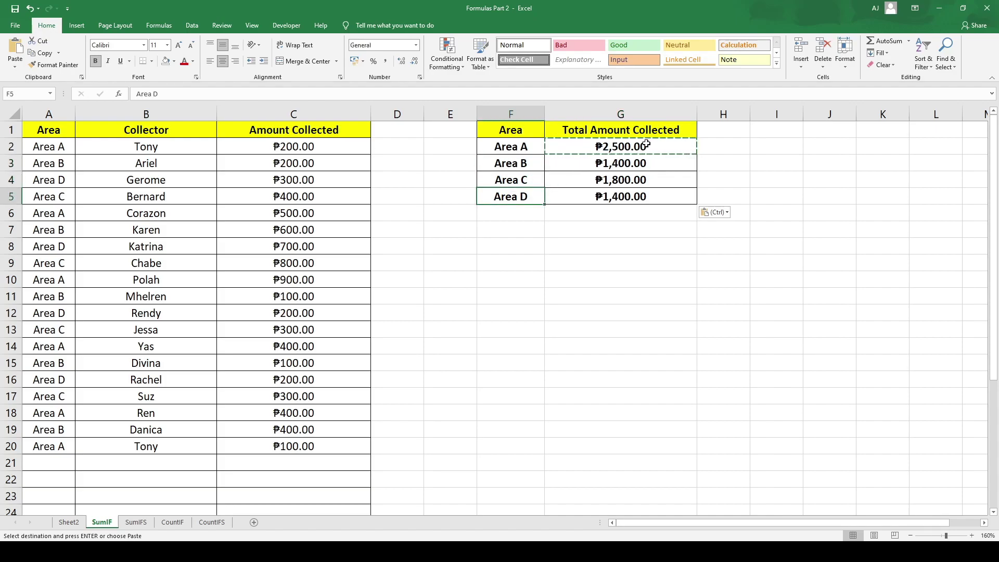
{"action": "left_click", "coordinate": [654, 161]}
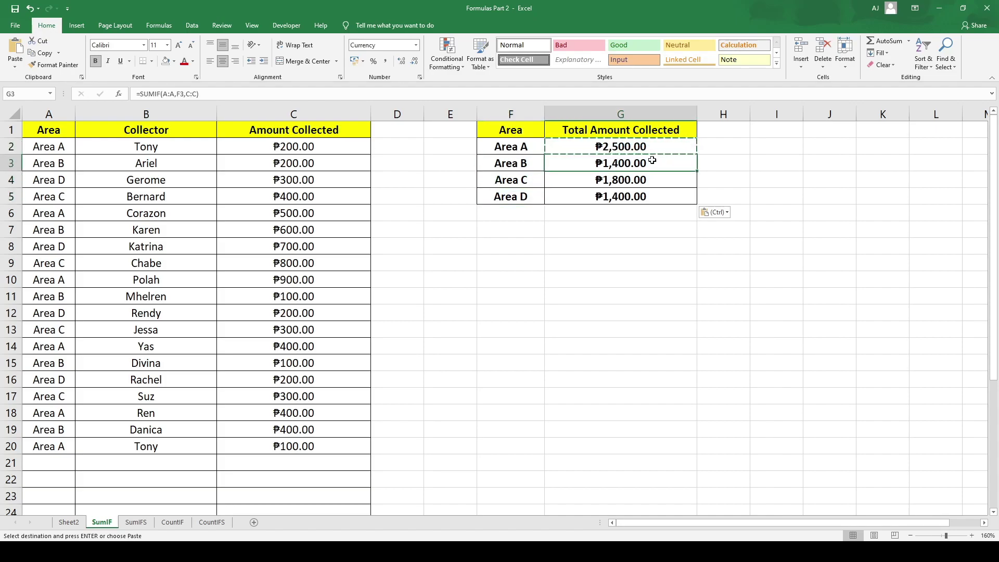
{"action": "left_click", "coordinate": [180, 94]}
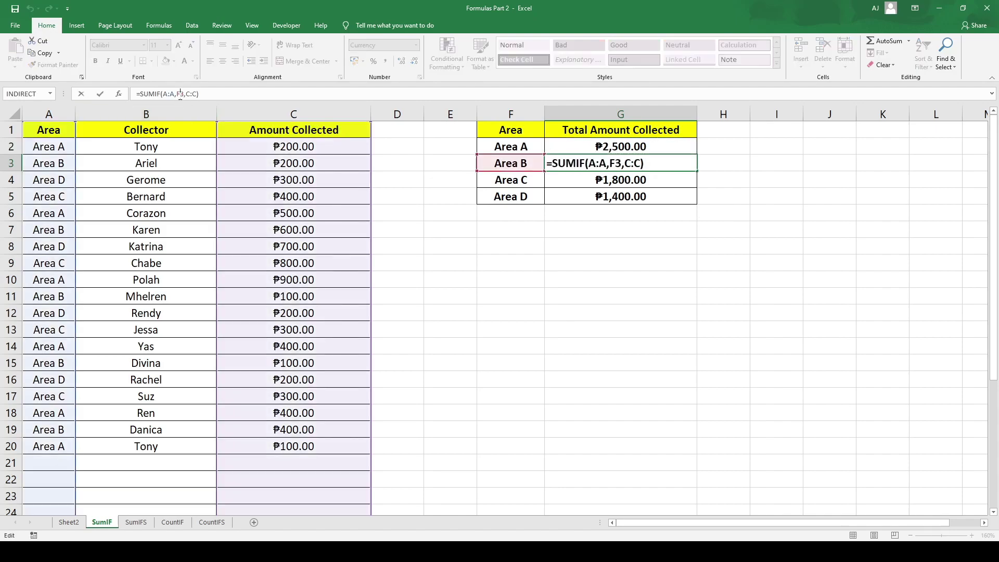
{"action": "left_click", "coordinate": [177, 94]}
{"action": "key", "text": "Return"}
{"action": "key", "text": "Down"}
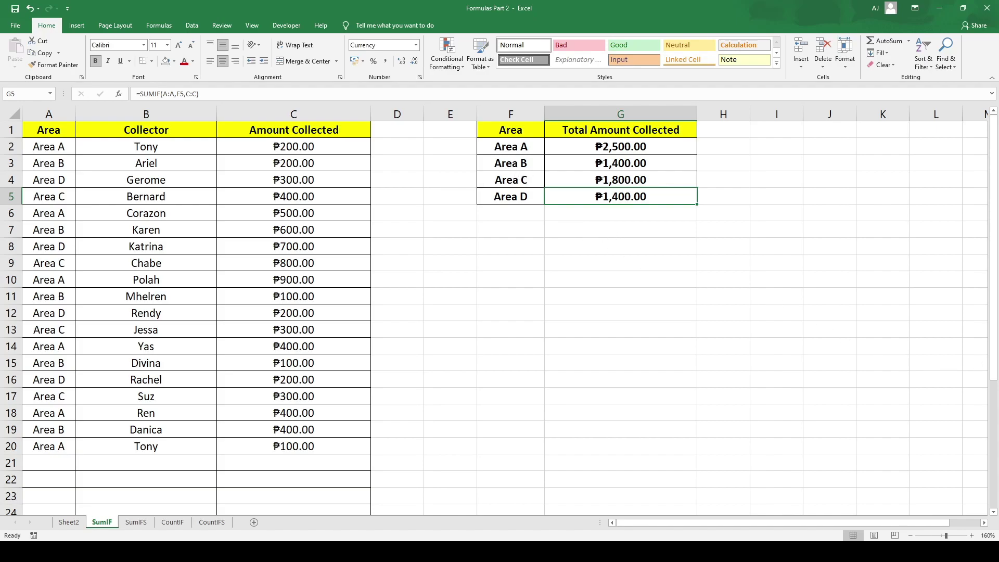
- Move to the SumIFS sheet showing Tony's ₱300.00 Area A total
{"action": "key", "text": "ctrl+Page_Down"}
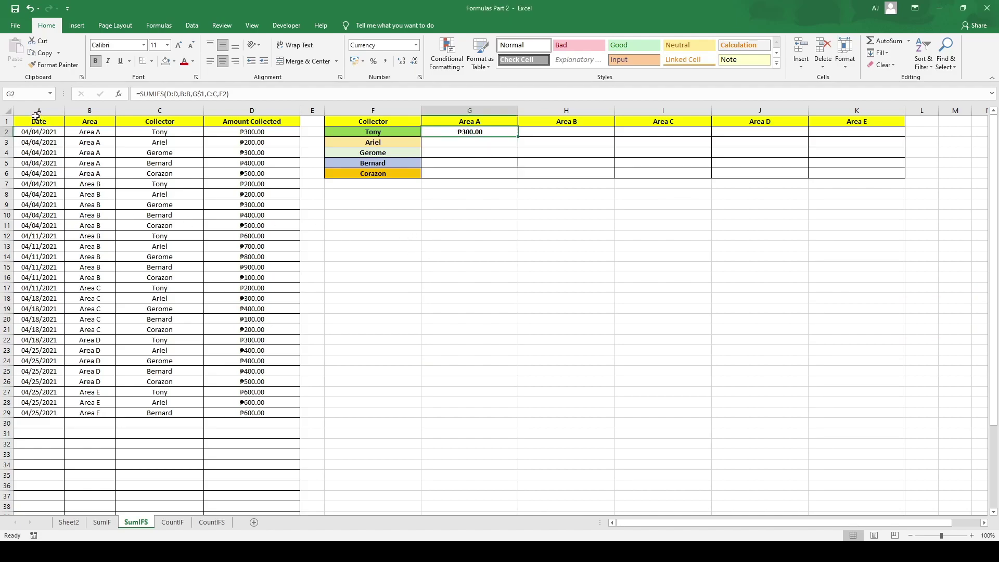
{"action": "left_click_drag", "start_coordinate": [37, 112], "coordinate": [251, 124]}
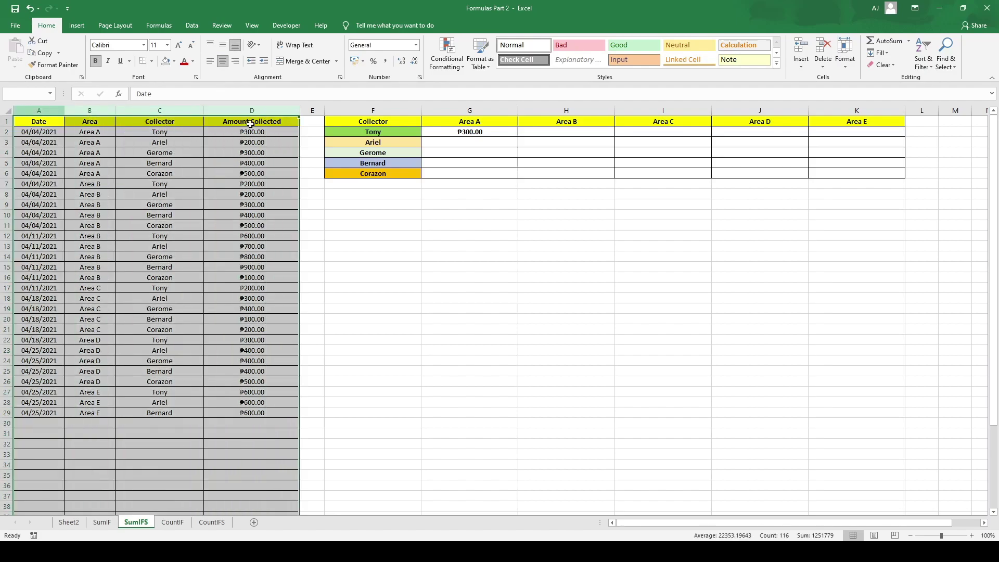
{"action": "left_click", "coordinate": [38, 111]}
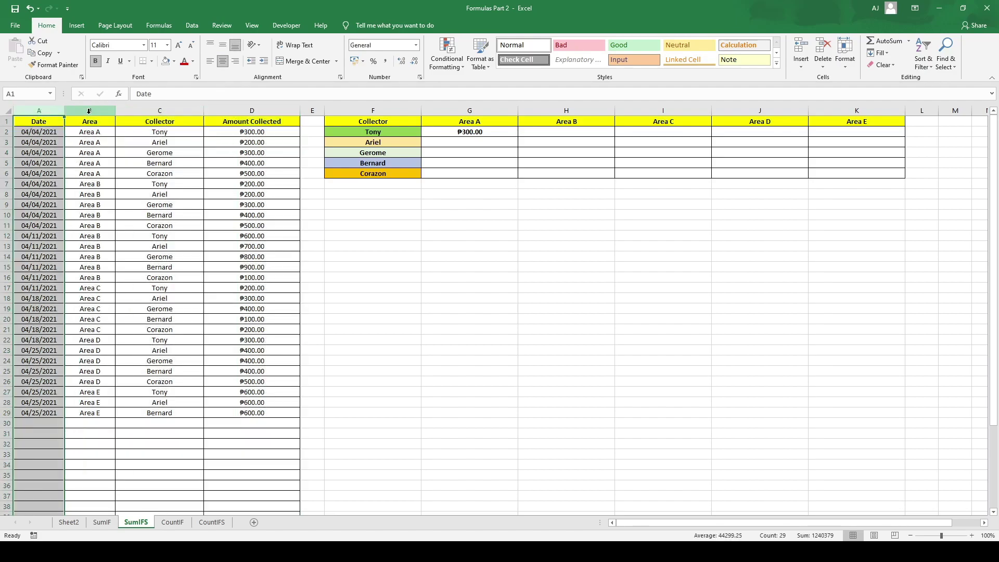
{"action": "left_click", "coordinate": [89, 111]}
{"action": "left_click", "coordinate": [141, 111]}
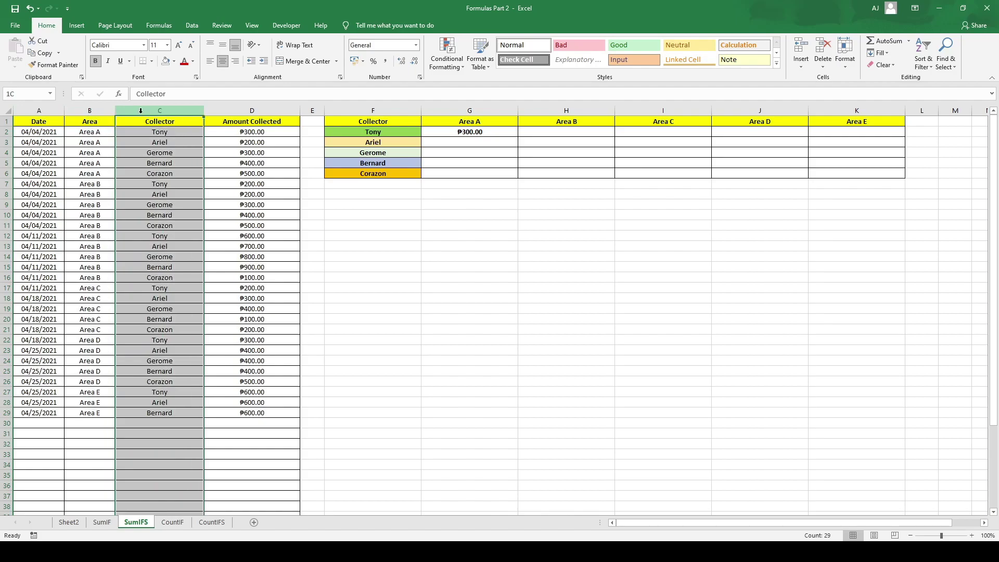
{"action": "left_click", "coordinate": [252, 111]}
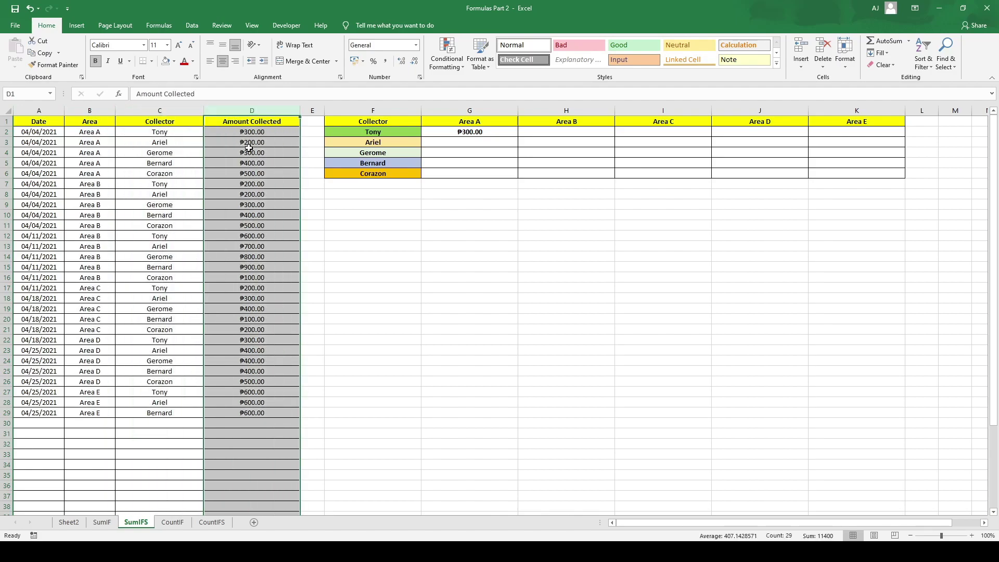
{"action": "mouse_move", "coordinate": [388, 124]}
{"action": "left_mouse_down"}
{"action": "mouse_move", "coordinate": [556, 153]}
{"action": "mouse_move", "coordinate": [849, 176]}
{"action": "left_mouse_up"}
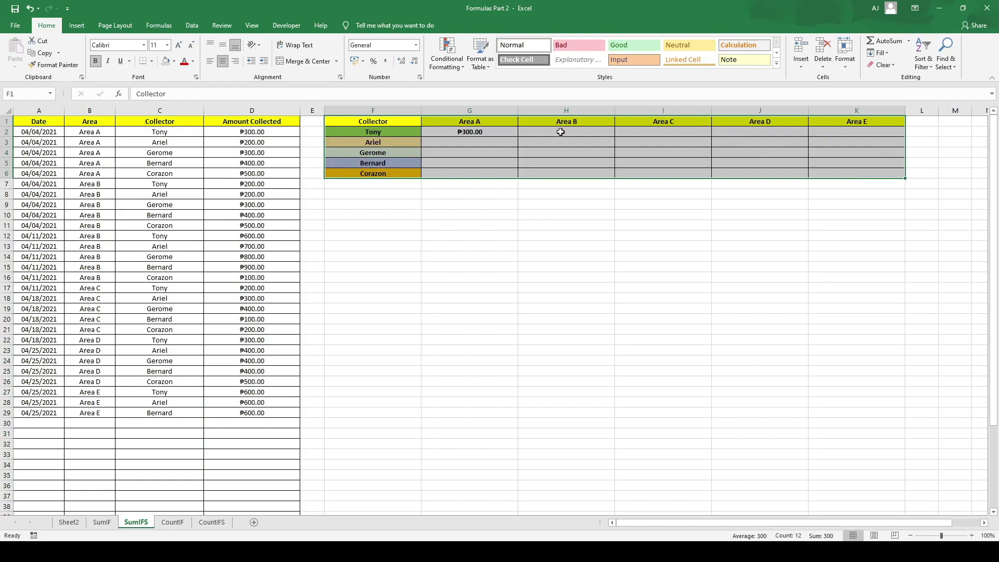
{"action": "left_click_drag", "start_coordinate": [560, 132], "coordinate": [593, 163]}
{"action": "left_click_drag", "start_coordinate": [642, 134], "coordinate": [654, 163]}
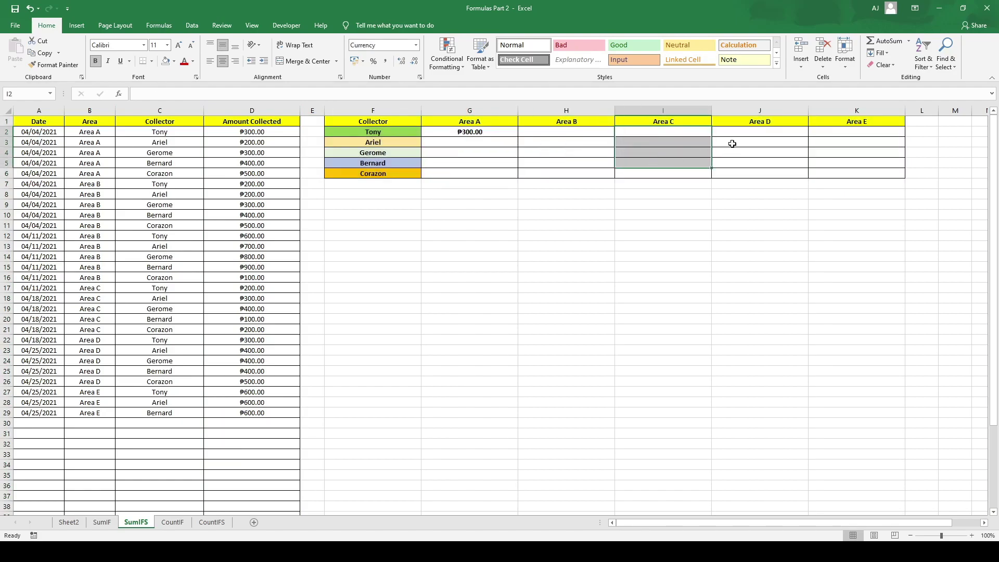
{"action": "left_click_drag", "start_coordinate": [738, 130], "coordinate": [754, 163]}
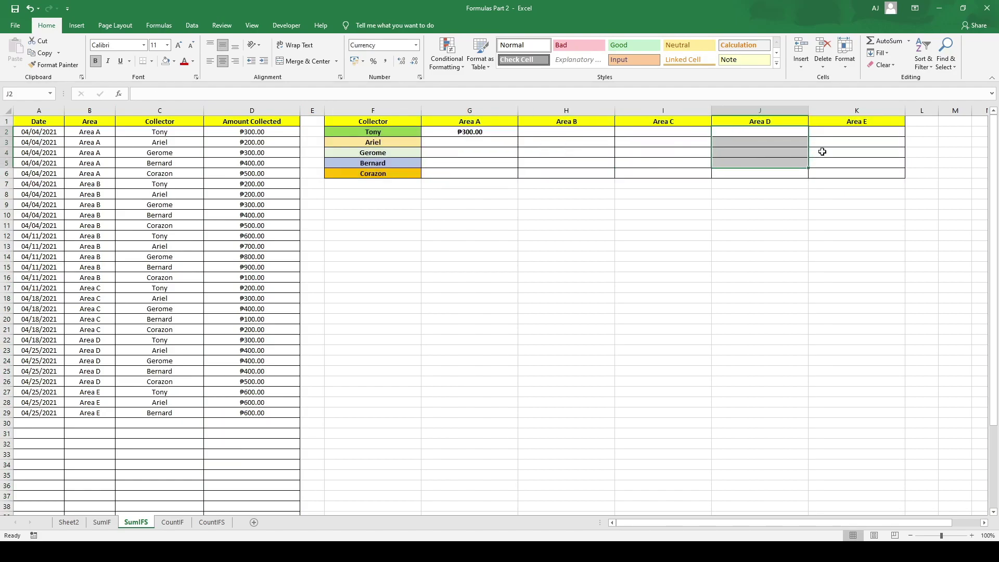
{"action": "left_click_drag", "start_coordinate": [825, 134], "coordinate": [832, 164]}
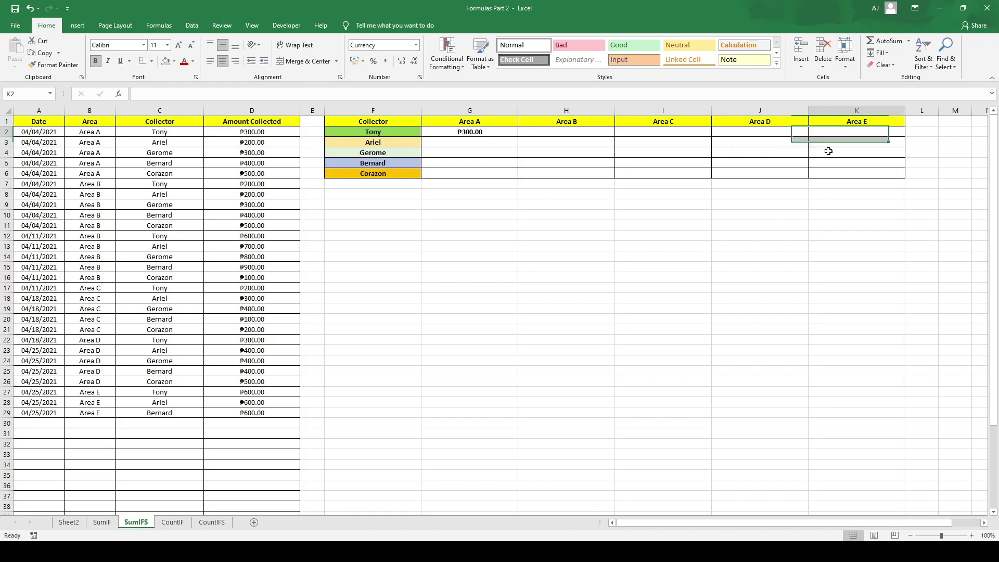
{"action": "left_click", "coordinate": [469, 131]}
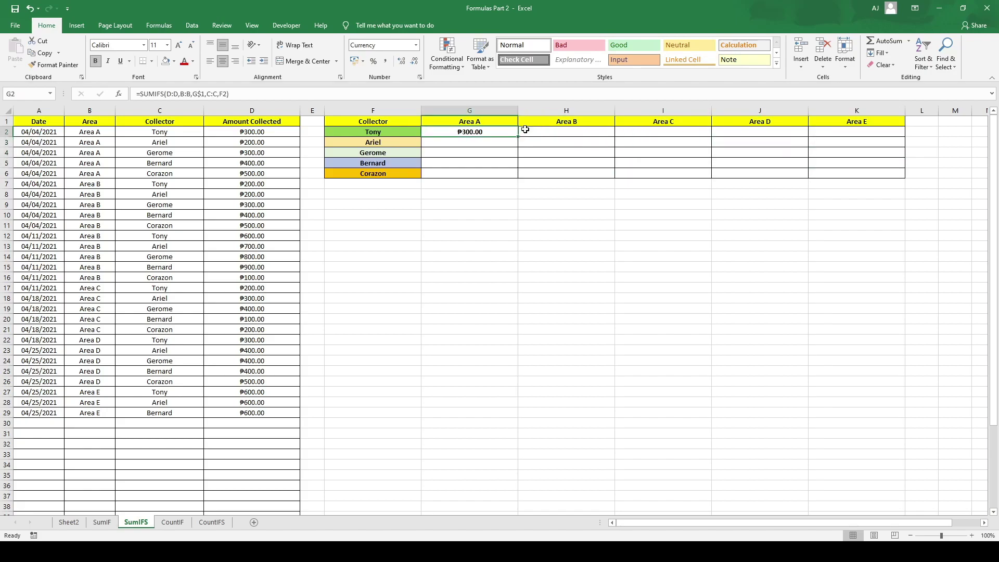
- Clear Tony's Area A formula from G2 and point out the F2 and G1 criteria
{"action": "key", "text": "Delete"}
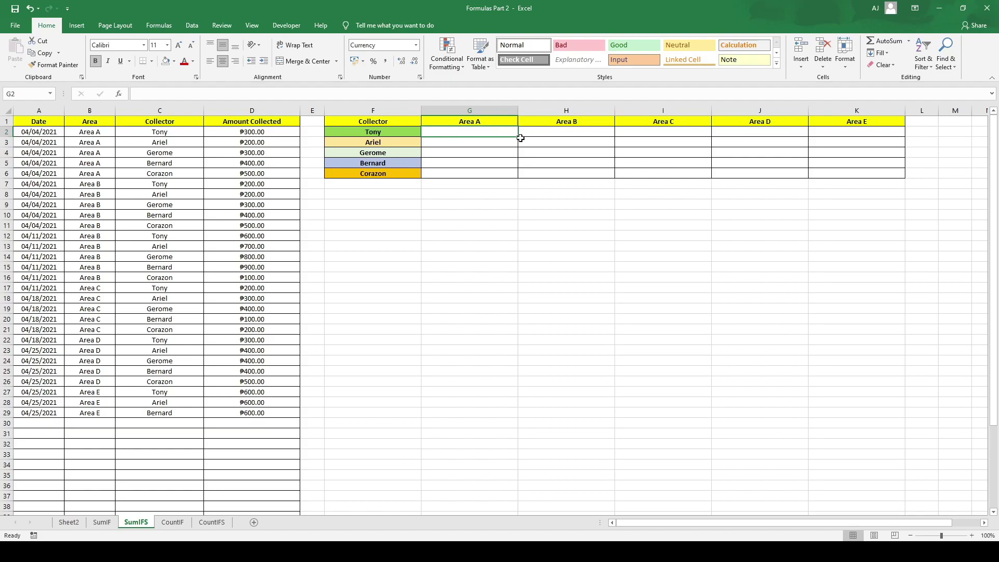
{"action": "left_click", "coordinate": [495, 163]}
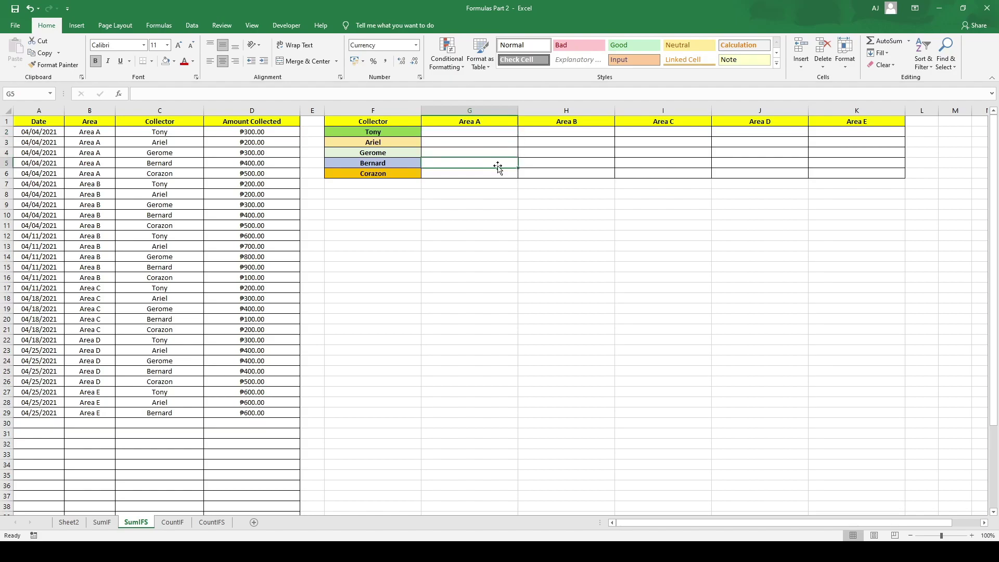
{"action": "left_click", "coordinate": [479, 133]}
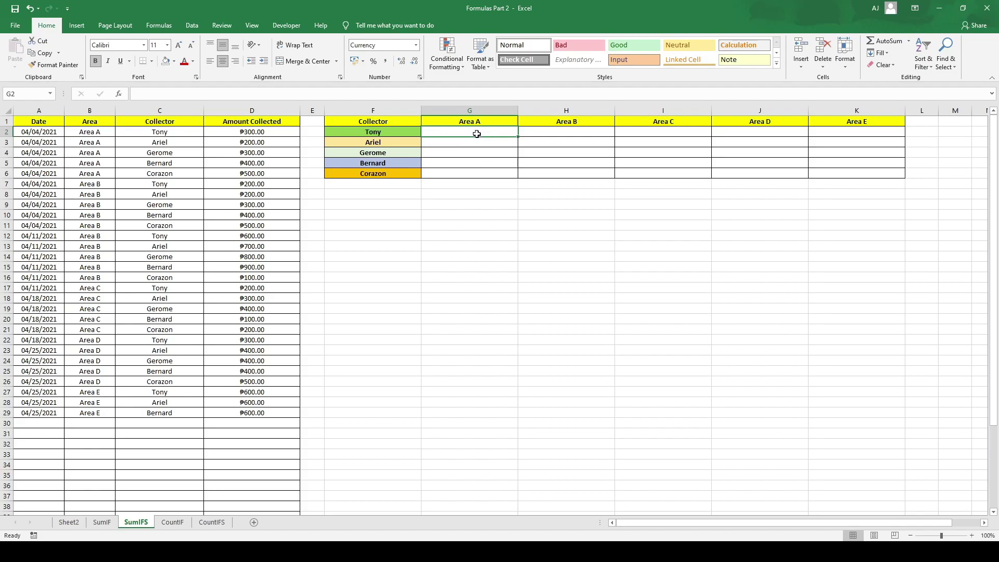
{"action": "left_click", "coordinate": [402, 130]}
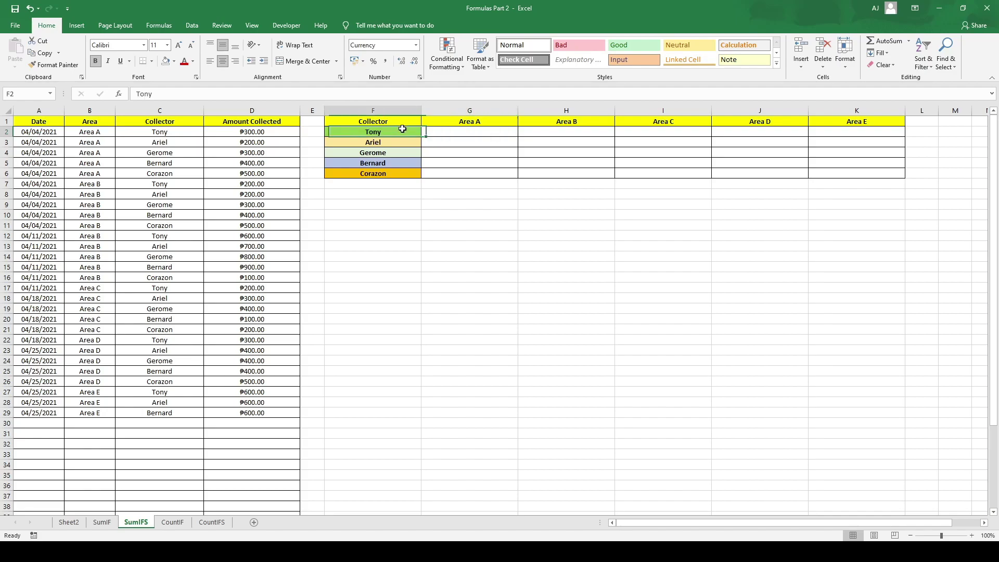
{"action": "left_click", "coordinate": [470, 122]}
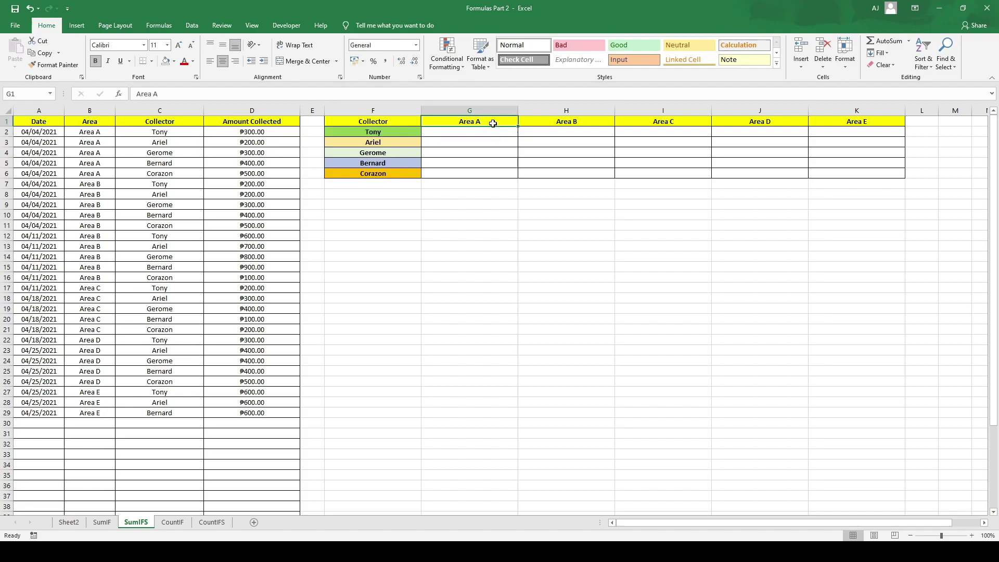
{"action": "left_click", "coordinate": [490, 130]}
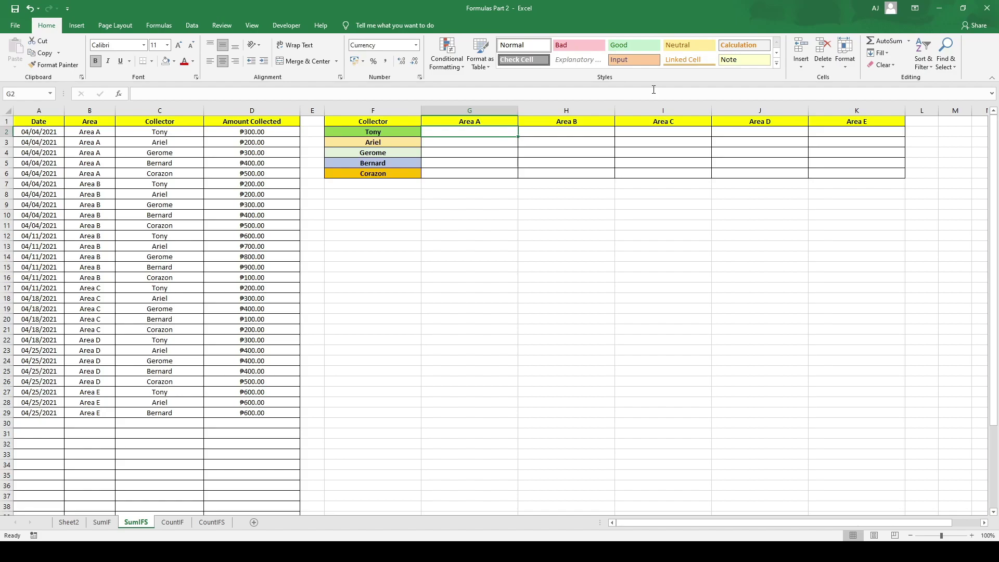
- Start Tony's Area A formula in G2 as =SUMIFS(D:D,C:C,
{"action": "type", "text": "="}
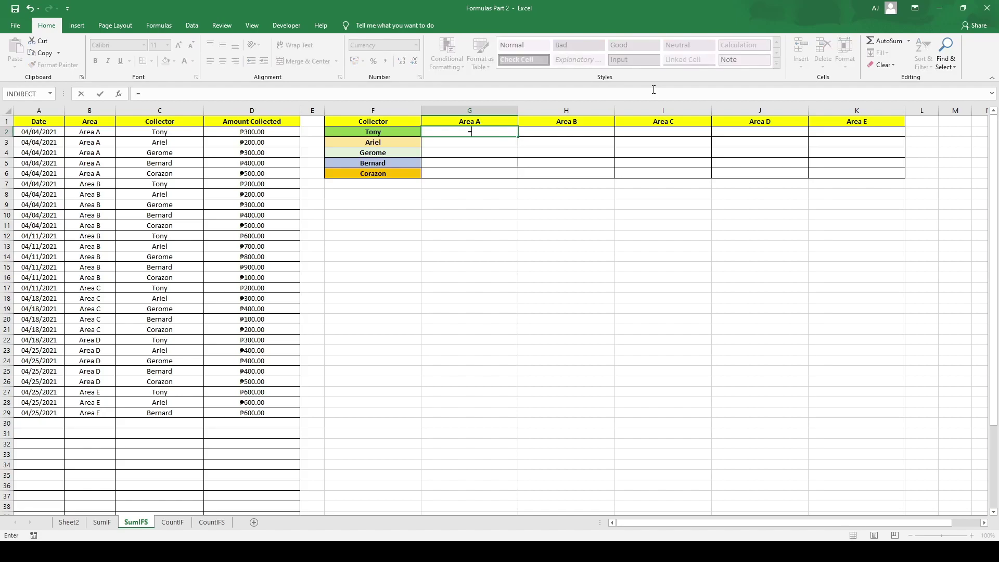
{"action": "type", "text": "SUM"}
{"action": "type", "text": "IFS"}
{"action": "type", "text": "("}
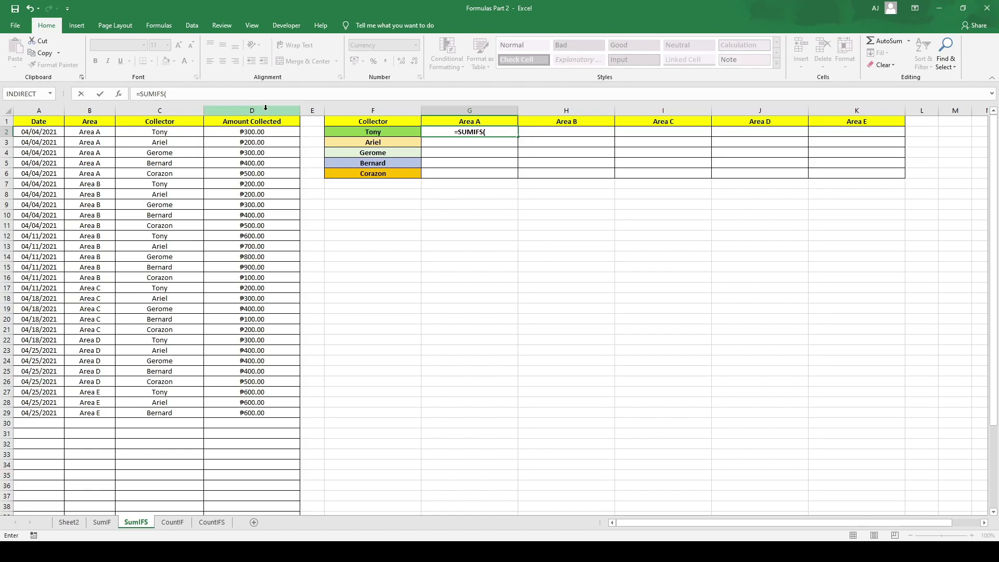
{"action": "left_click", "coordinate": [264, 107]}
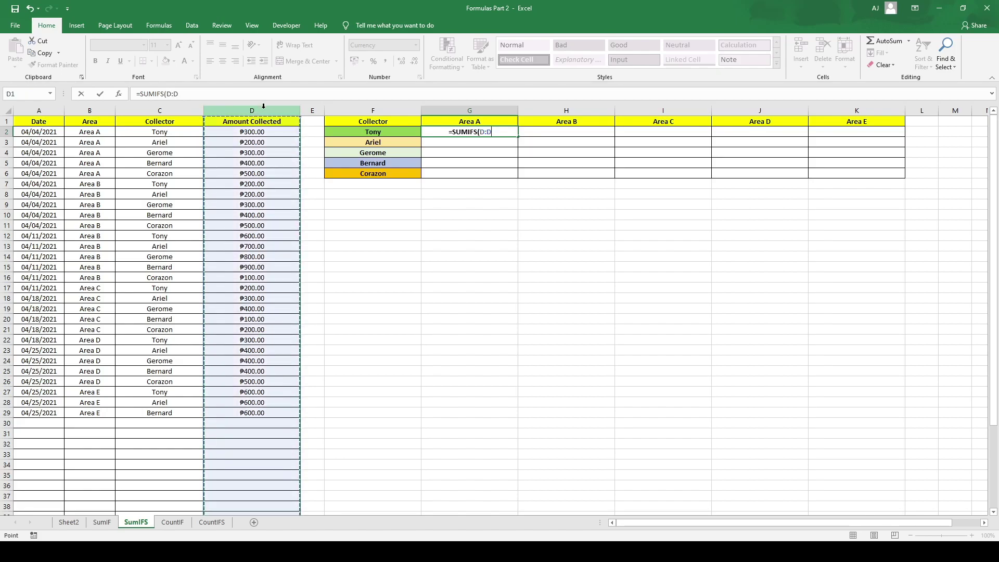
{"action": "type", "text": ","}
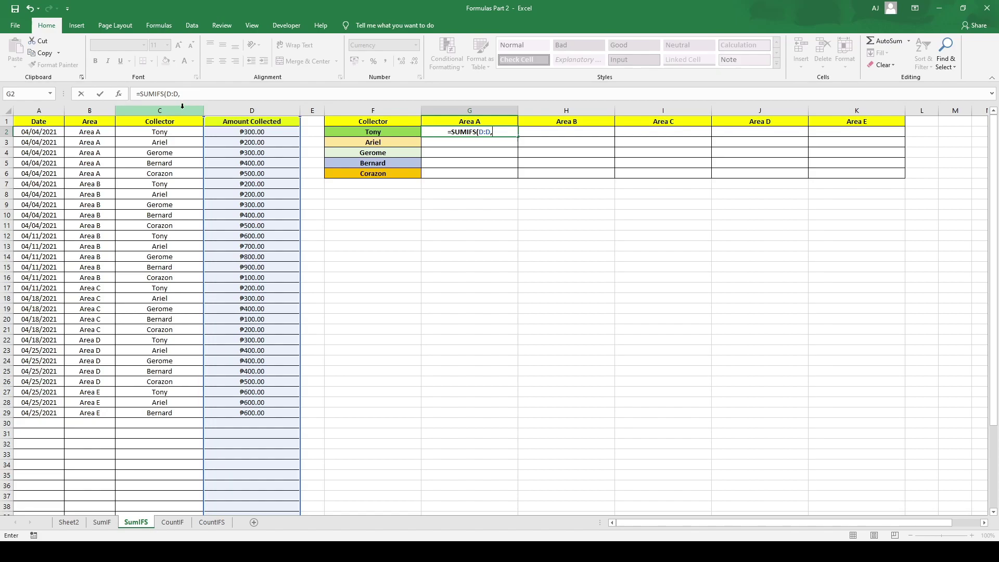
{"action": "left_click", "coordinate": [182, 105]}
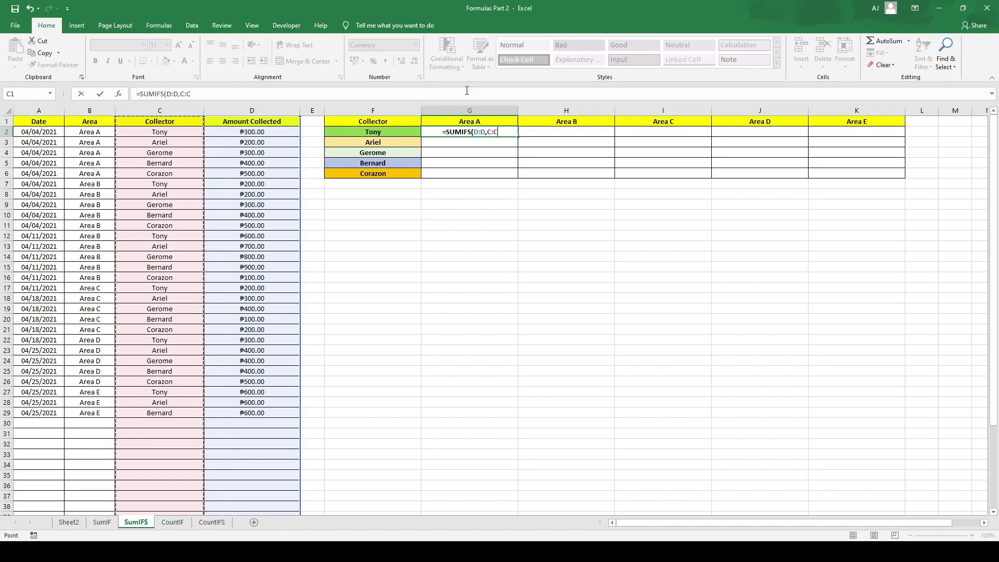
{"action": "type", "text": ","}
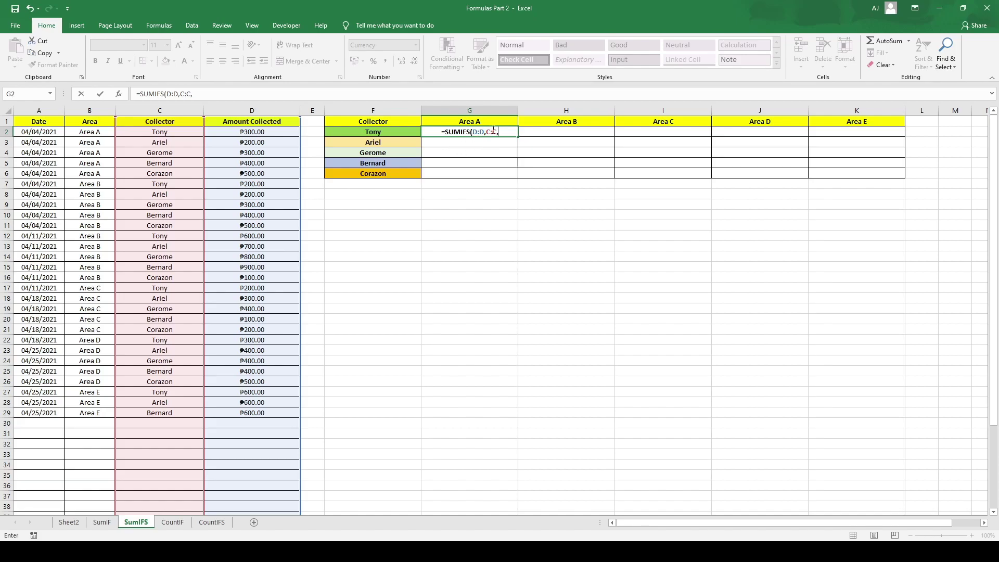
- Add F2 as Tony's collector criterion and review the C:C and F2 arguments
{"action": "left_click", "coordinate": [382, 132]}
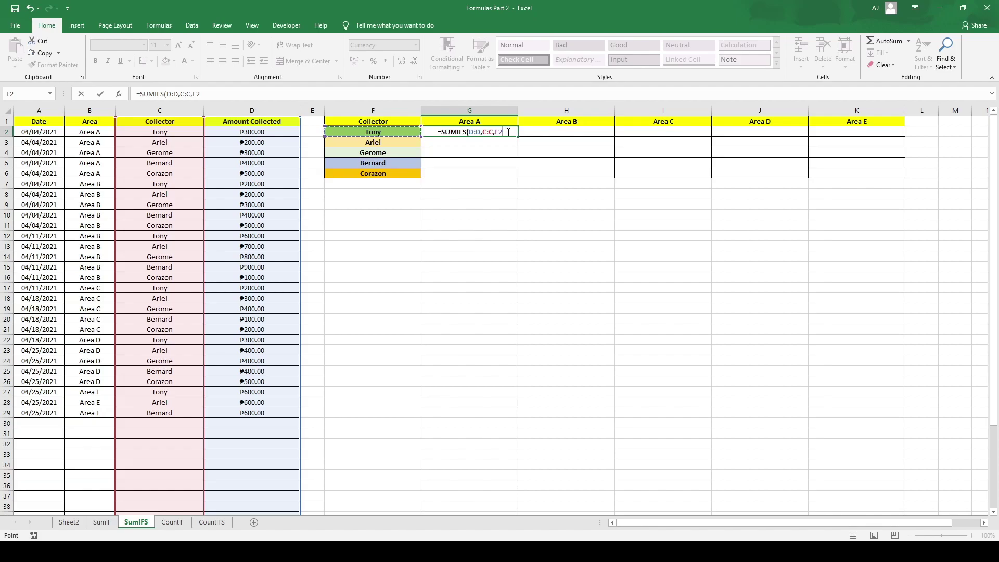
{"action": "left_click", "coordinate": [497, 132]}
{"action": "left_click_drag", "start_coordinate": [491, 132], "coordinate": [483, 132]}
{"action": "left_click", "coordinate": [504, 132]}
{"action": "left_click_drag", "start_coordinate": [505, 132], "coordinate": [475, 132]}
{"action": "left_click", "coordinate": [473, 132]}
- Finish with B:B and G1 and commit =SUMIFS(D:D,C:C,F2,B:B,G1) in G2
{"action": "type", "text": ","}
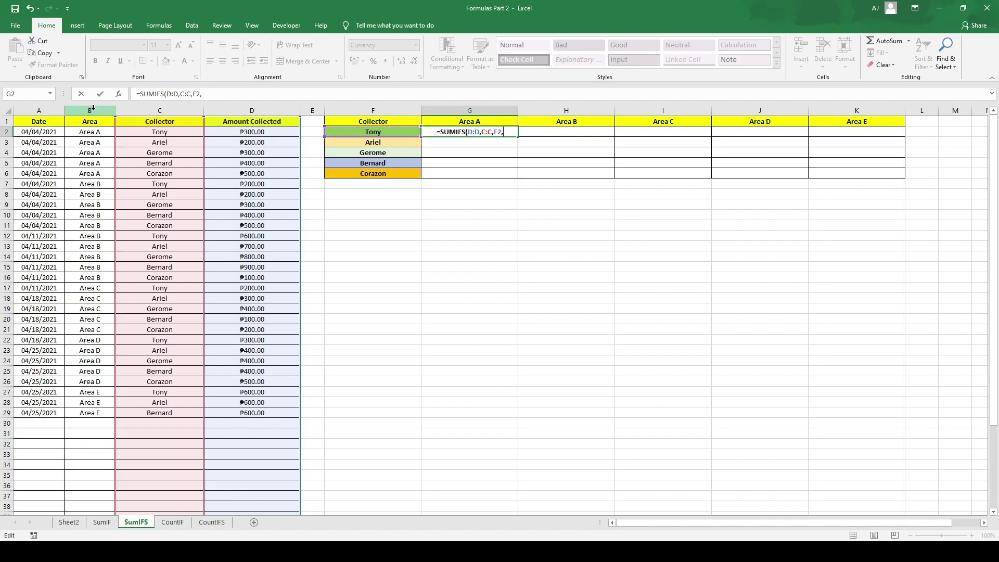
{"action": "left_click", "coordinate": [93, 107]}
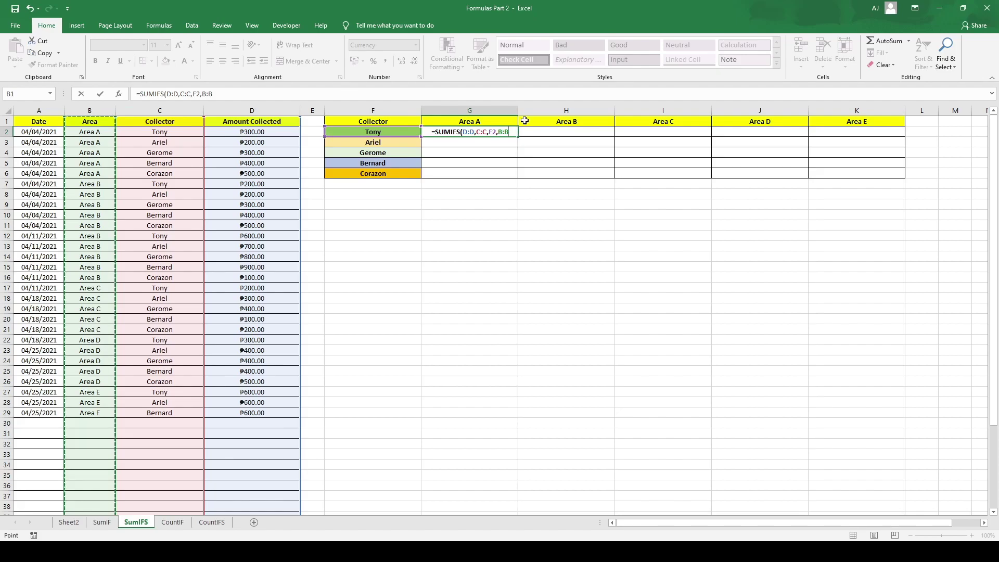
{"action": "type", "text": ","}
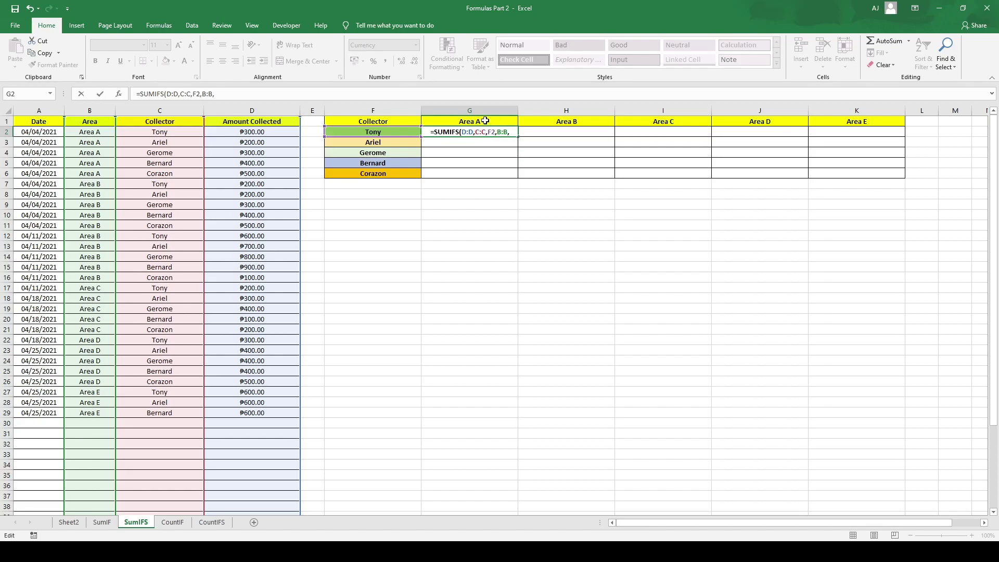
{"action": "left_click", "coordinate": [485, 121]}
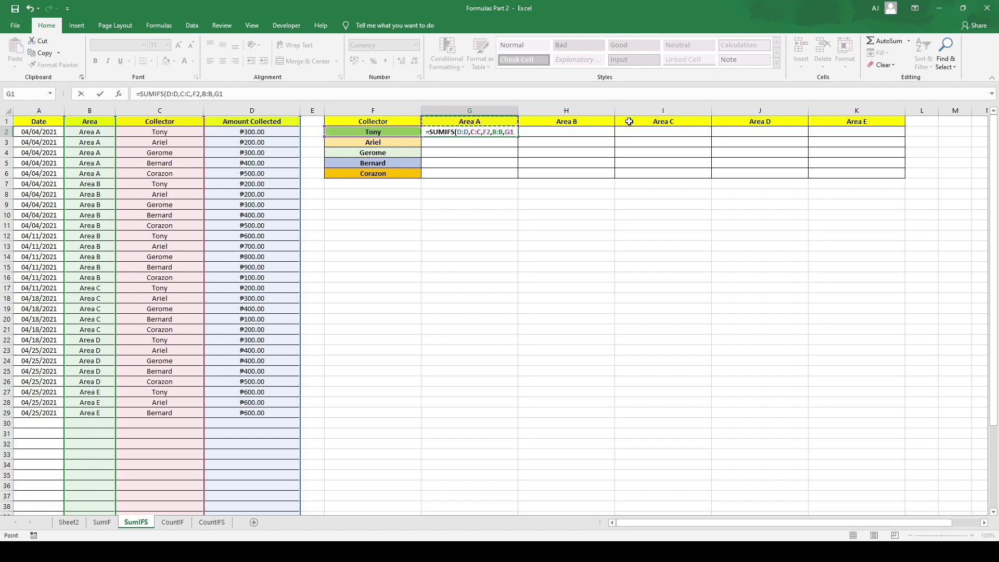
{"action": "type", "text": ")"}
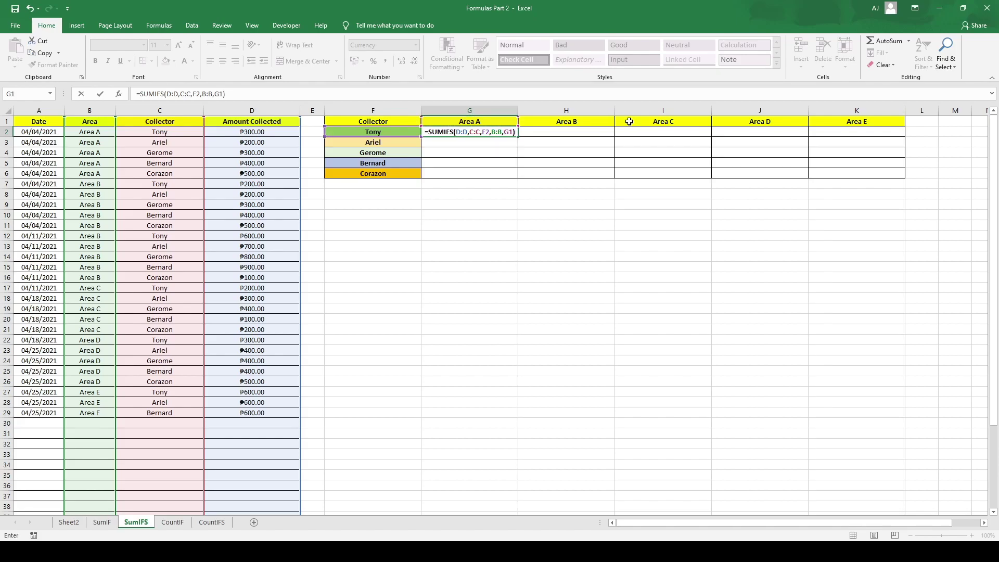
{"action": "key", "text": "Return"}
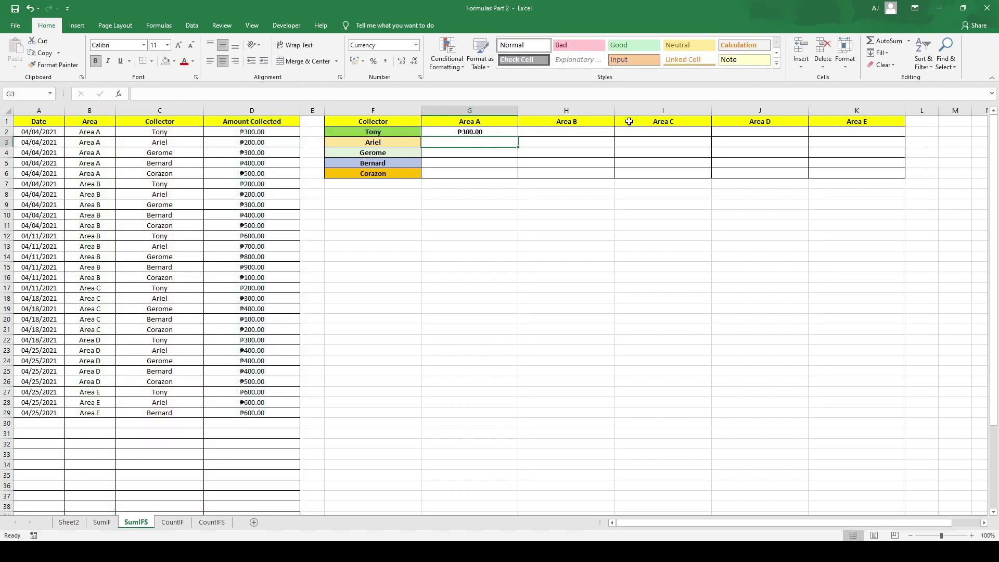
- Review G2's formula alongside its F2 and G1 criteria cells
{"action": "left_click", "coordinate": [488, 132]}
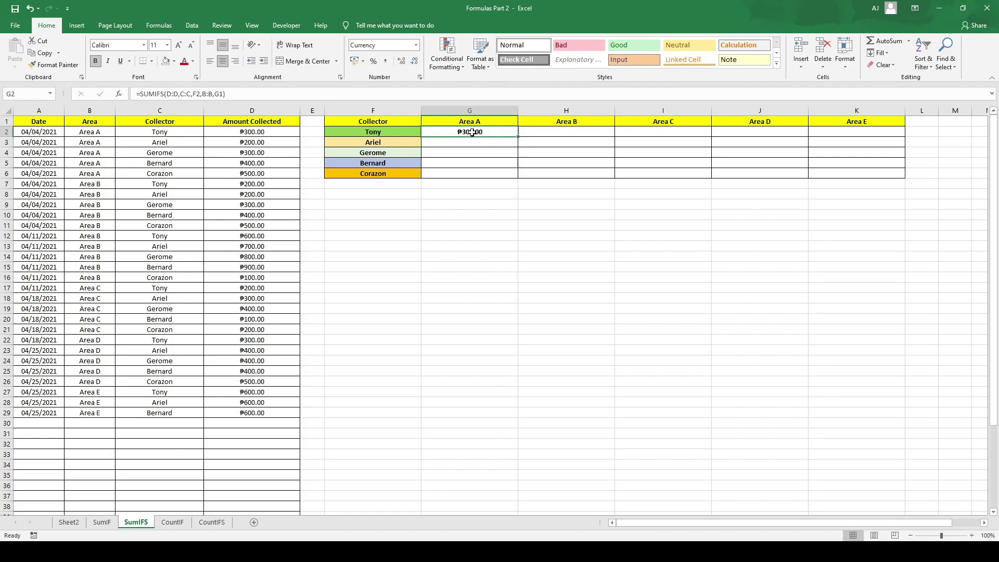
{"action": "left_click", "coordinate": [410, 131]}
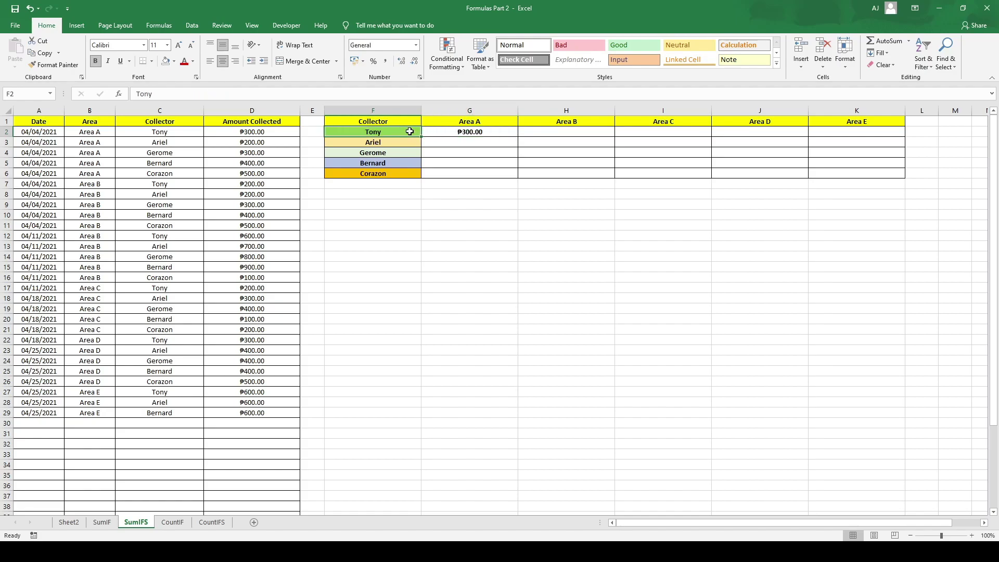
{"action": "left_click", "coordinate": [471, 120]}
{"action": "left_click", "coordinate": [482, 132]}
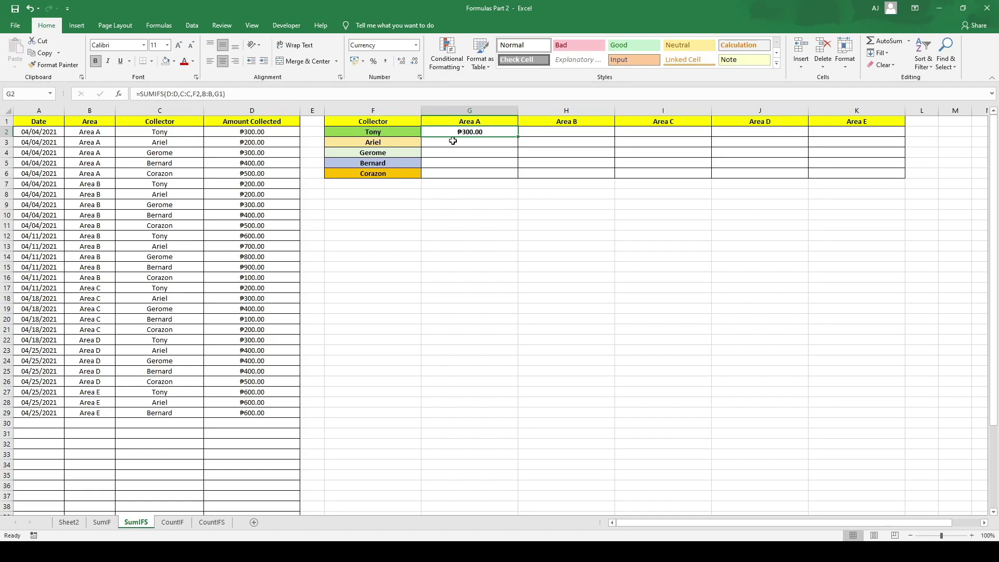
- Lock the area reference as G$1 in G2's formula and copy the cell
{"action": "left_click", "coordinate": [196, 93]}
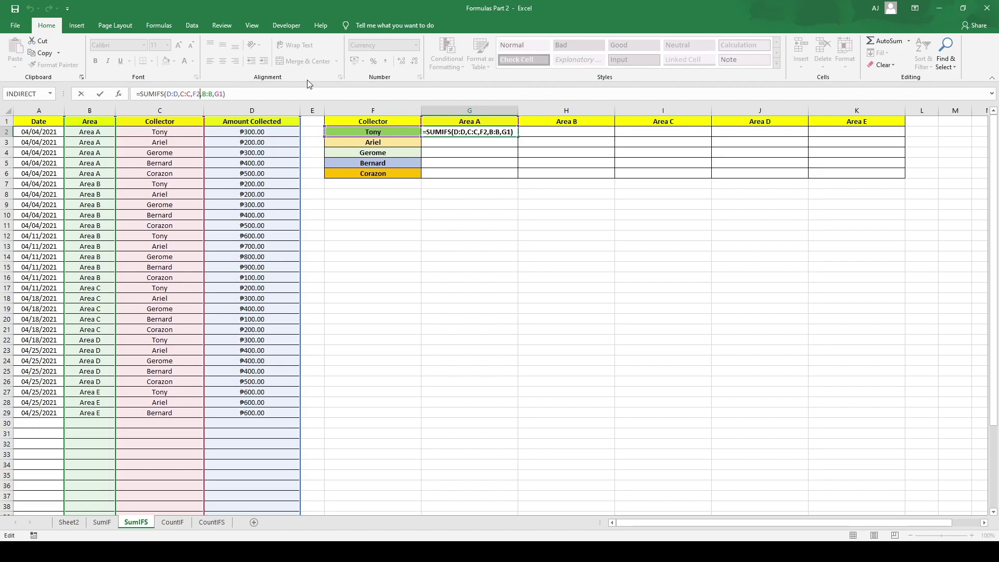
{"action": "left_click", "coordinate": [218, 94]}
{"action": "type", "text": "$"}
{"action": "key", "text": "Return"}
{"action": "left_click", "coordinate": [495, 134]}
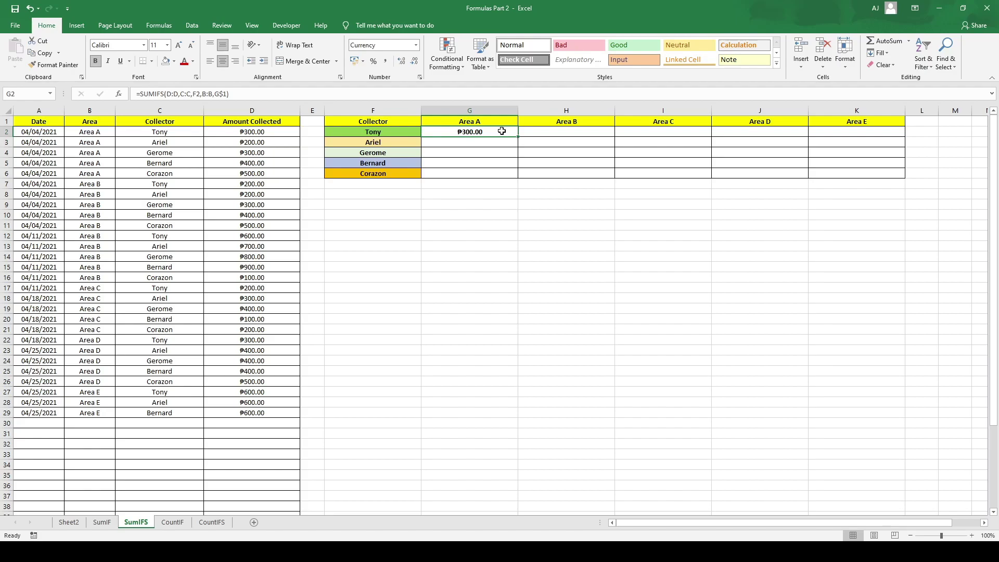
{"action": "key", "text": "ctrl+c"}
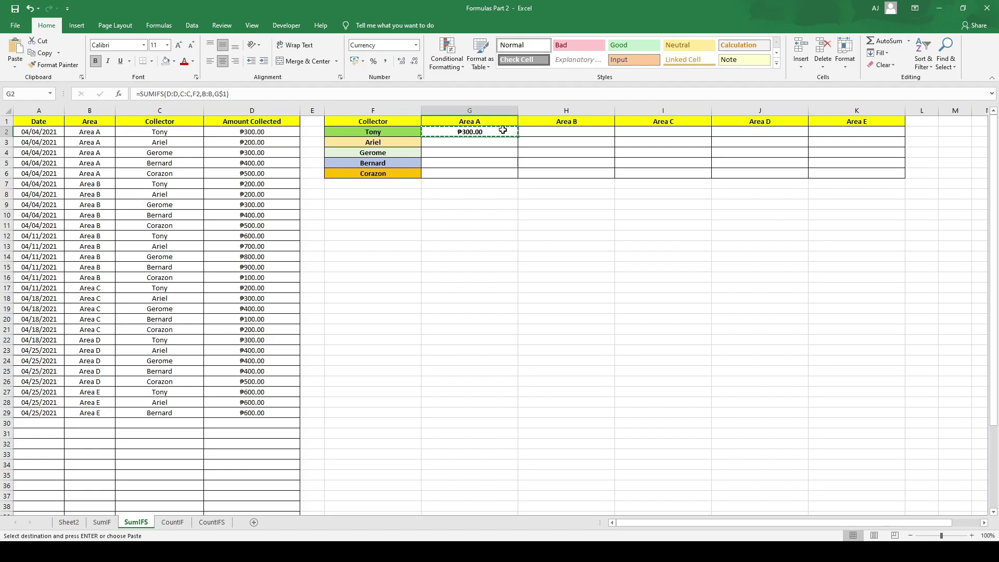
- Paste the G2 formula into G3:G6 and check each cell keeps the G$1 reference
{"action": "left_click_drag", "start_coordinate": [497, 141], "coordinate": [498, 178]}
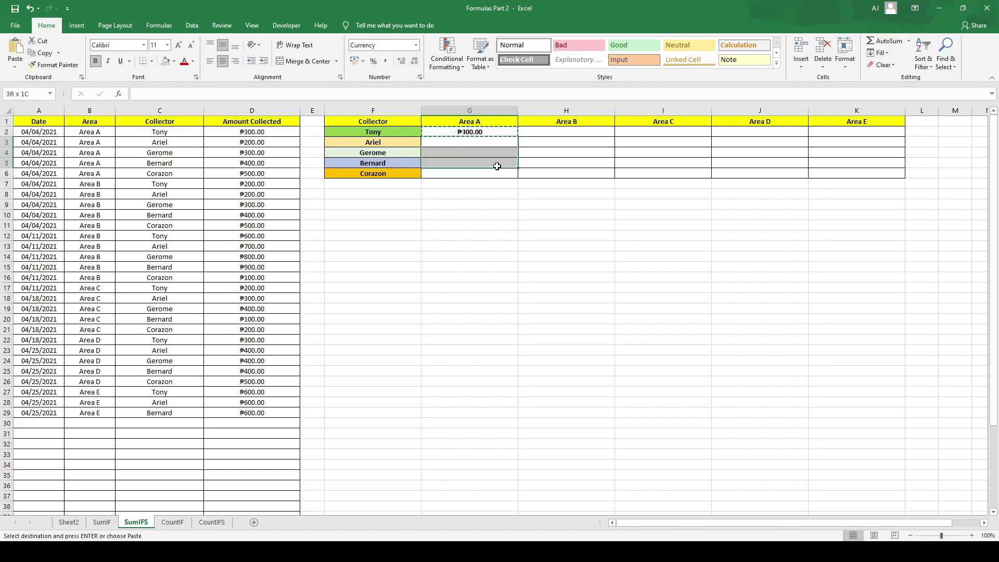
{"action": "key", "text": "ctrl+v"}
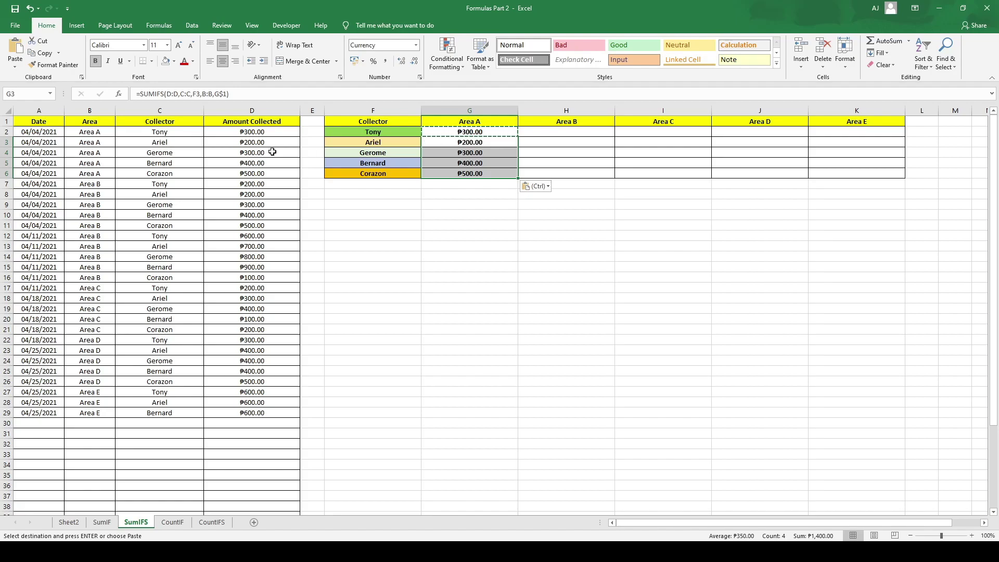
{"action": "left_click", "coordinate": [223, 94]}
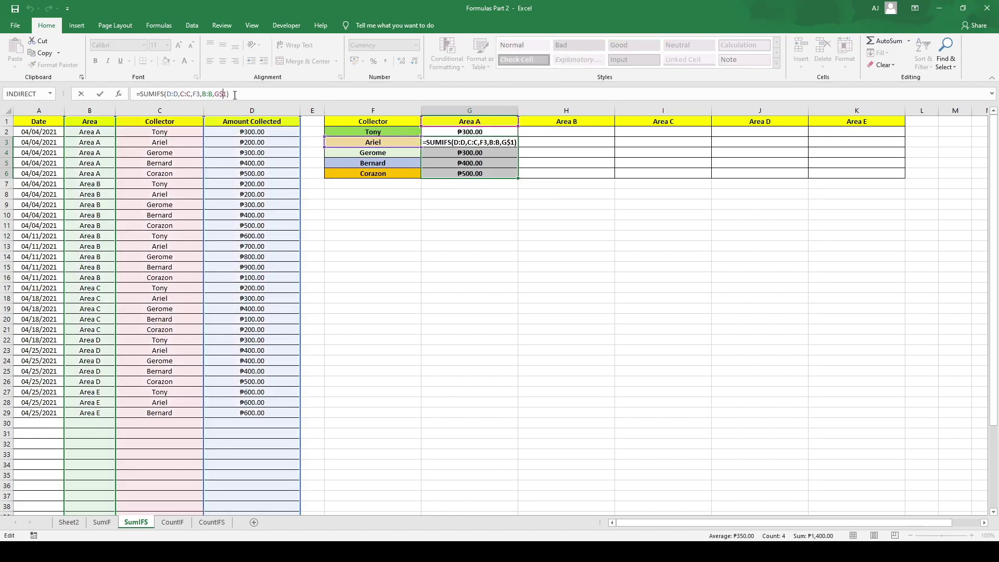
{"action": "left_click_drag", "start_coordinate": [218, 94], "coordinate": [228, 94]}
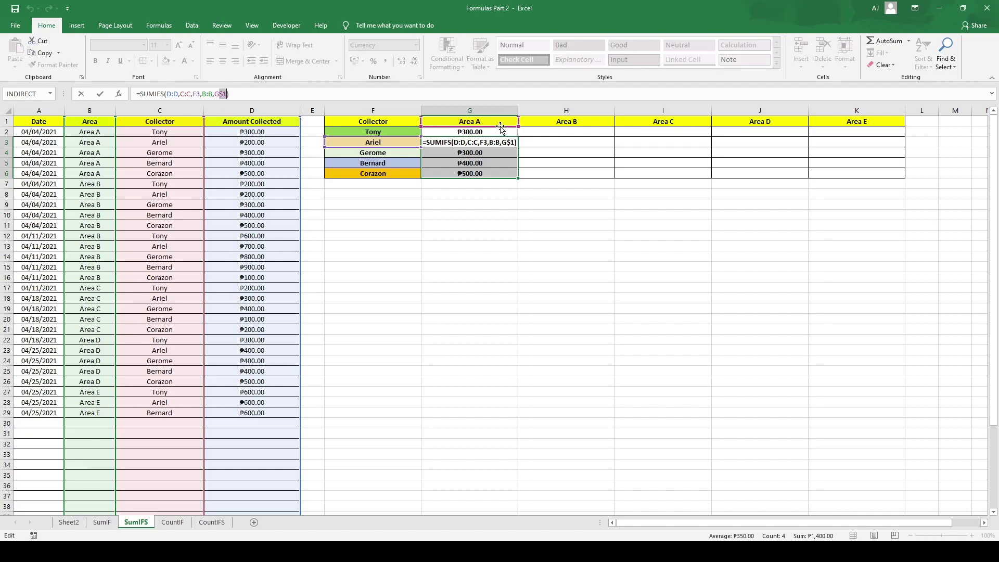
{"action": "key", "text": "Return"}
{"action": "left_click", "coordinate": [491, 153]}
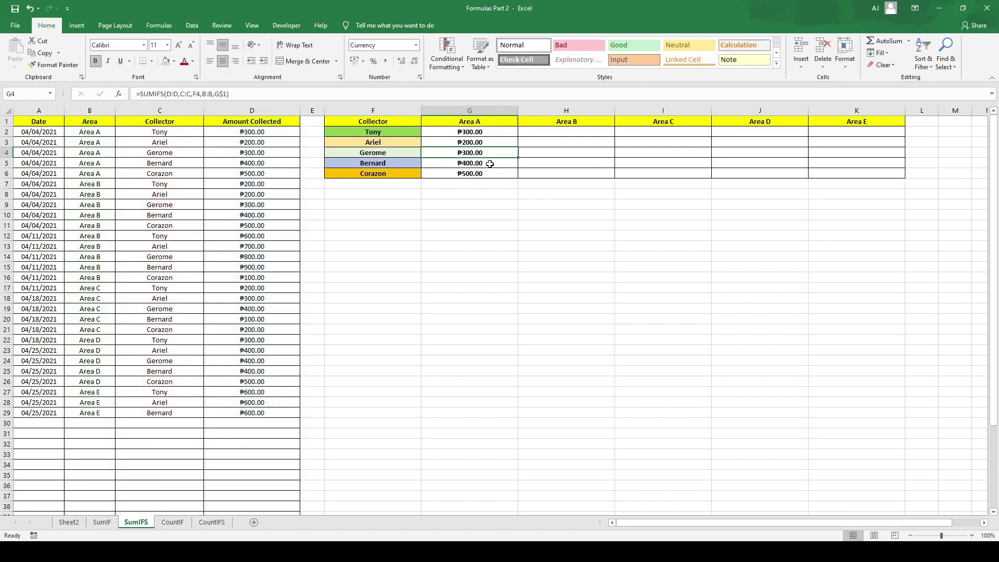
{"action": "left_click", "coordinate": [490, 164]}
{"action": "left_click", "coordinate": [489, 173]}
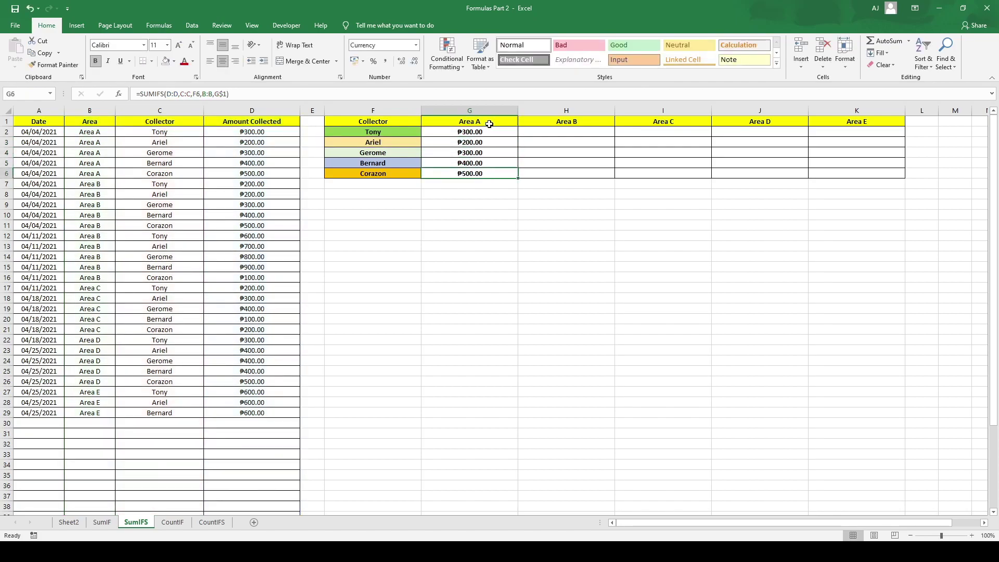
- Review the Area A totals, collector names and G2's formula, then begin a new entry in H2
{"action": "left_click_drag", "start_coordinate": [491, 121], "coordinate": [492, 167]}
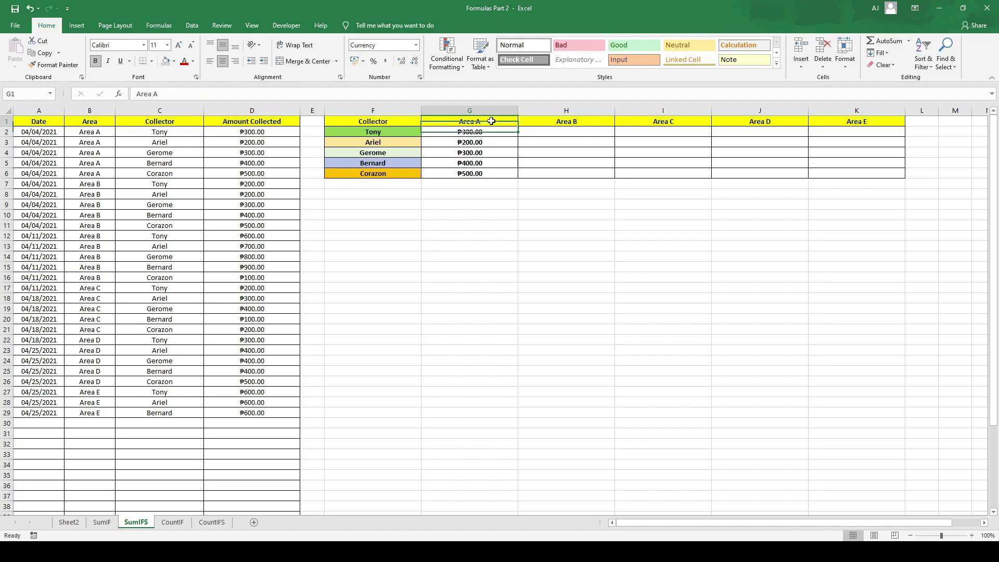
{"action": "left_click", "coordinate": [405, 143]}
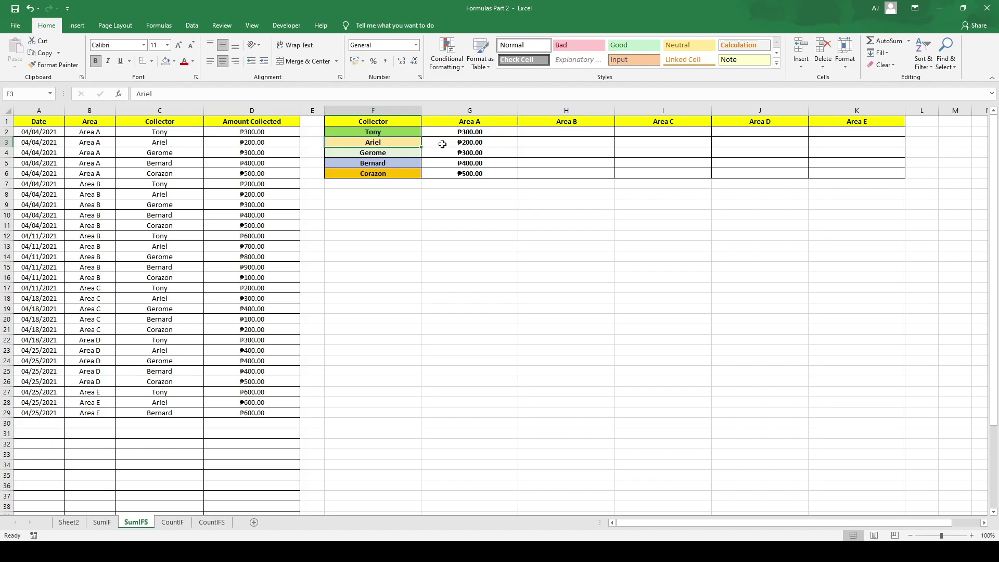
{"action": "left_click", "coordinate": [407, 153]}
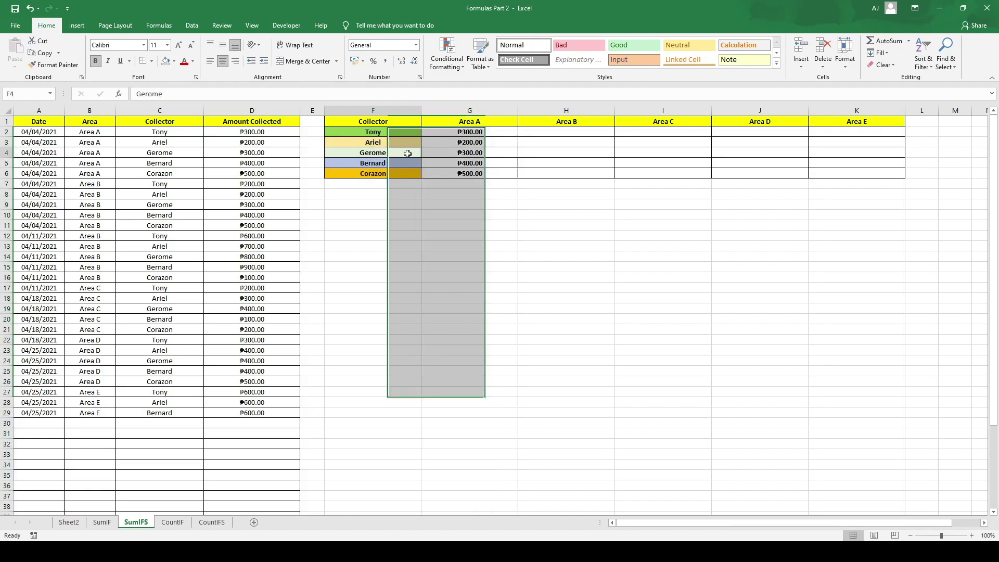
{"action": "left_click", "coordinate": [406, 163]}
{"action": "left_click", "coordinate": [408, 174]}
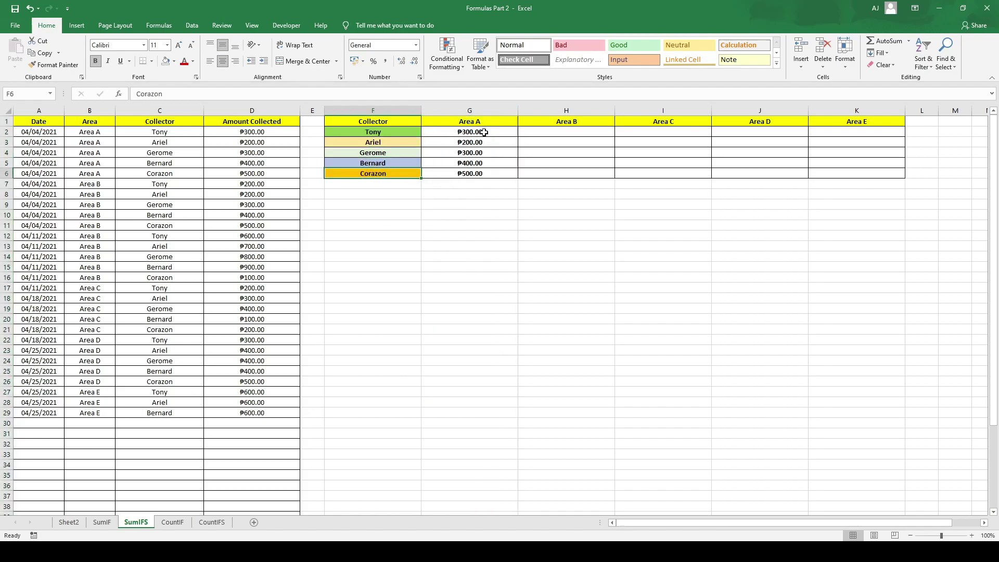
{"action": "left_click", "coordinate": [484, 110]}
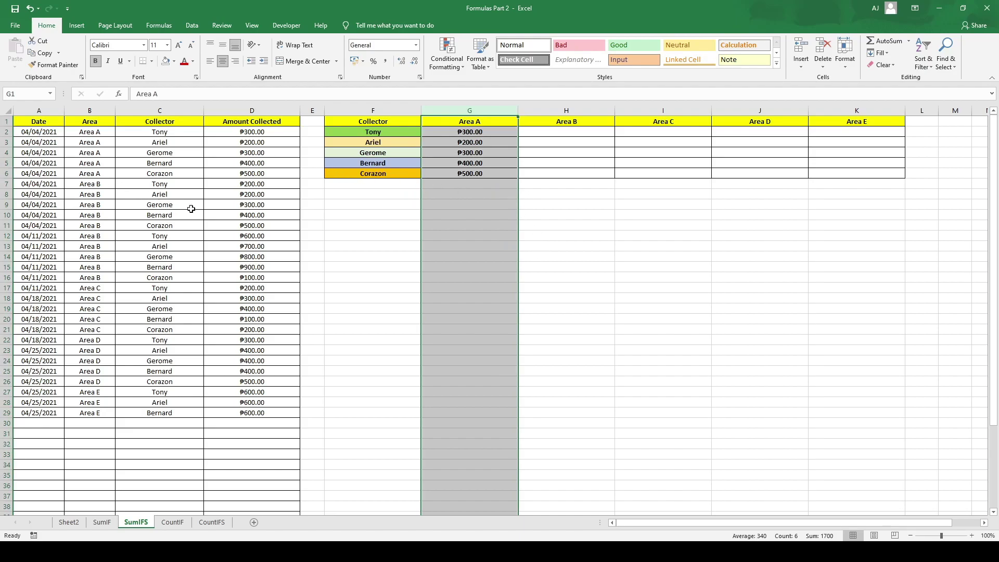
{"action": "left_click", "coordinate": [440, 203]}
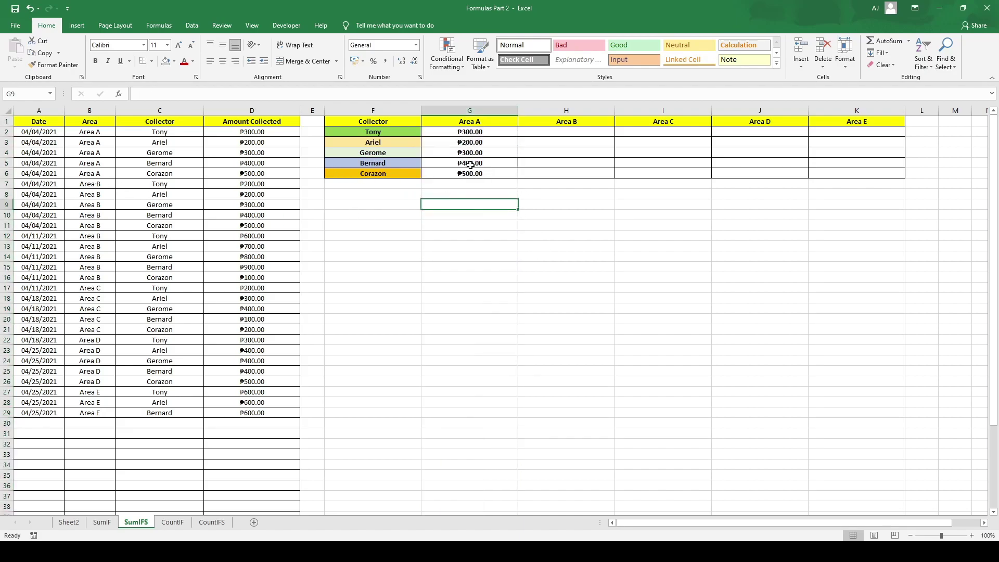
{"action": "left_click", "coordinate": [486, 133]}
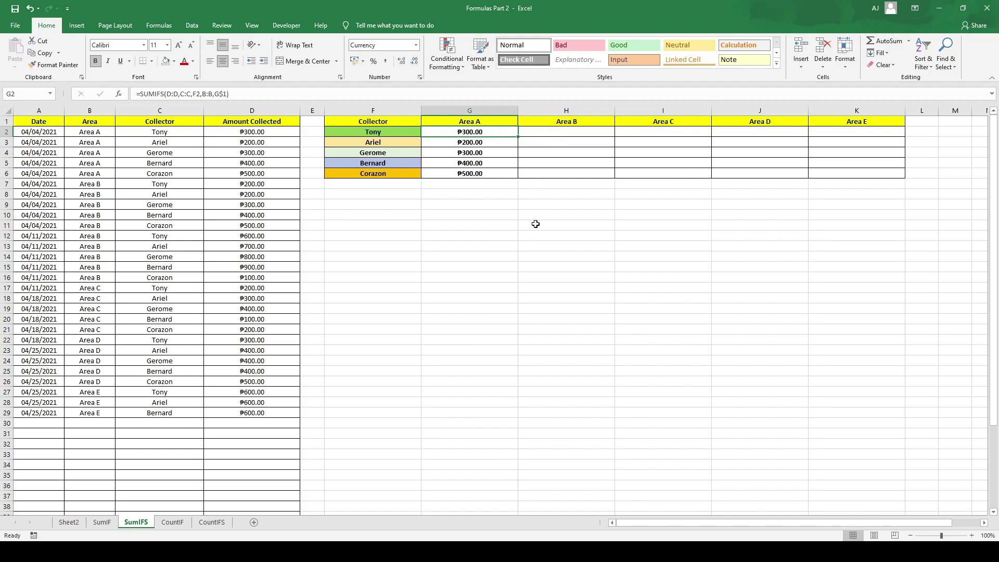
{"action": "left_click", "coordinate": [579, 132]}
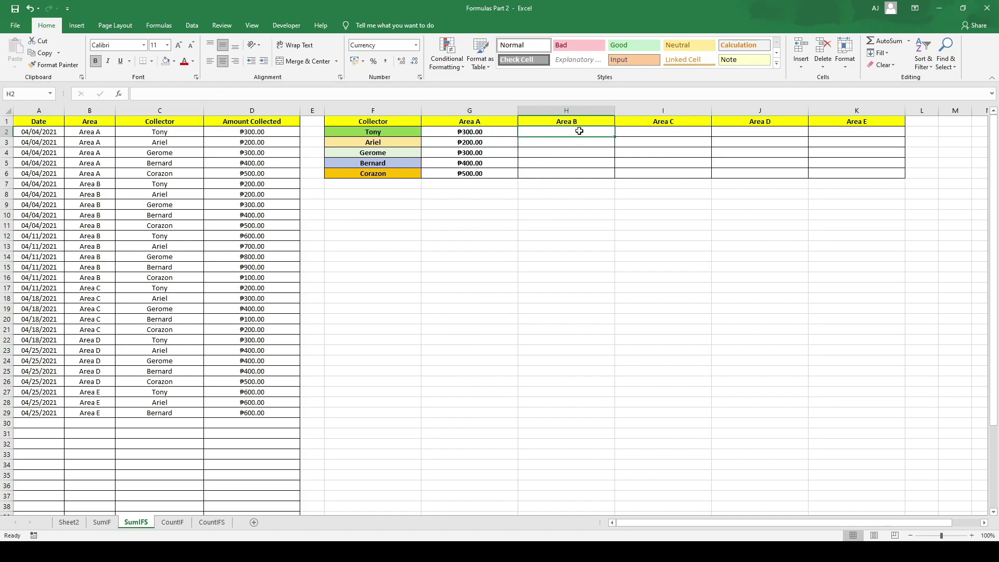
{"action": "key", "text": "BackSpace"}
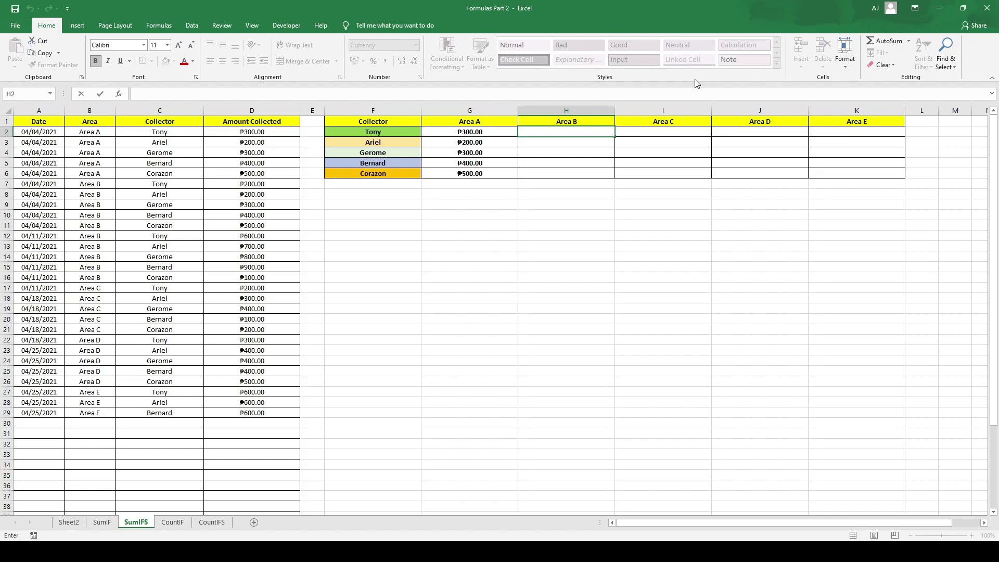
- Start =SUMIFS in H2 with column D as sum range and Collector column C
{"action": "type", "text": "="}
{"action": "type", "text": "SUM"}
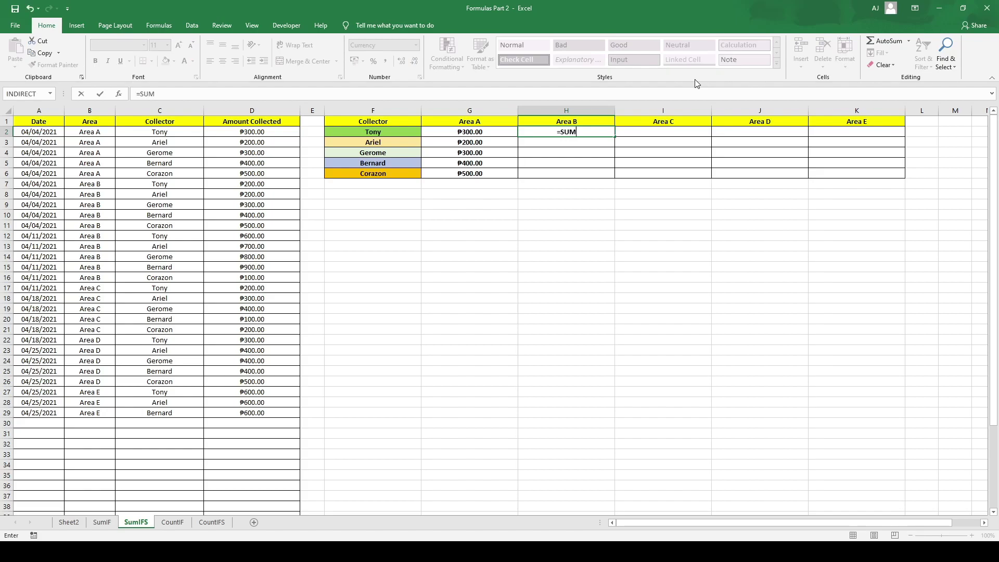
{"action": "type", "text": "IFS("}
{"action": "left_click", "coordinate": [265, 109]}
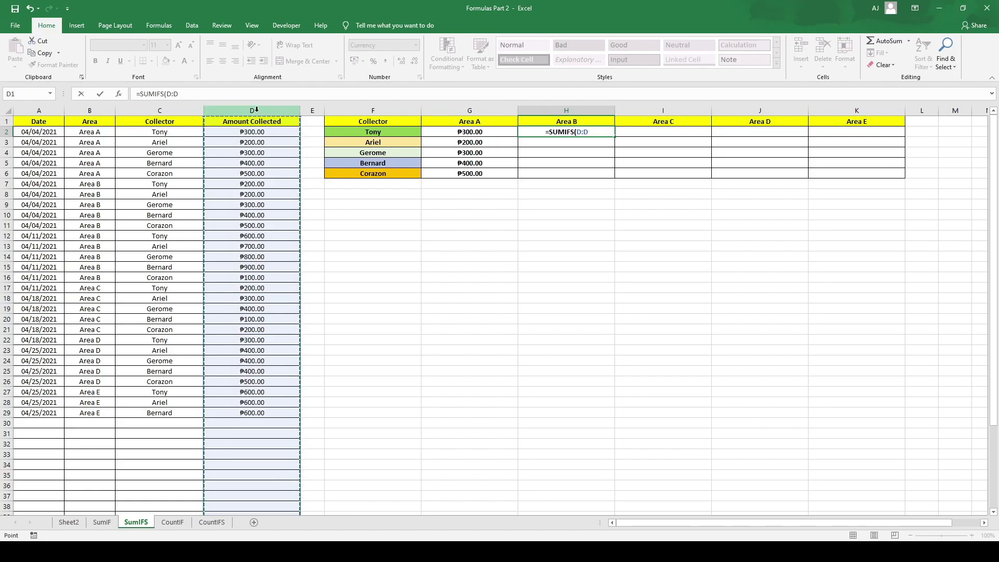
{"action": "type", "text": ","}
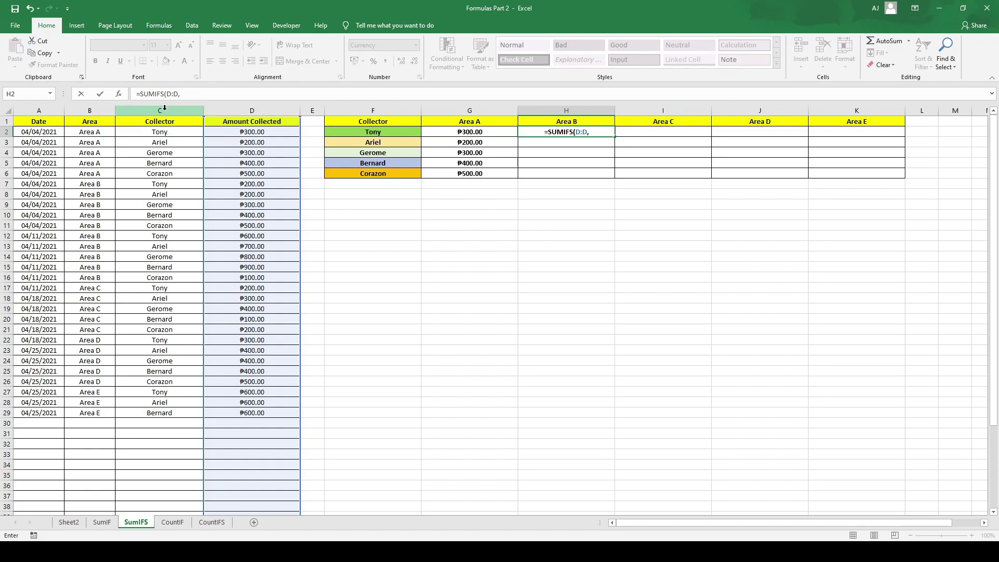
{"action": "left_click", "coordinate": [164, 107]}
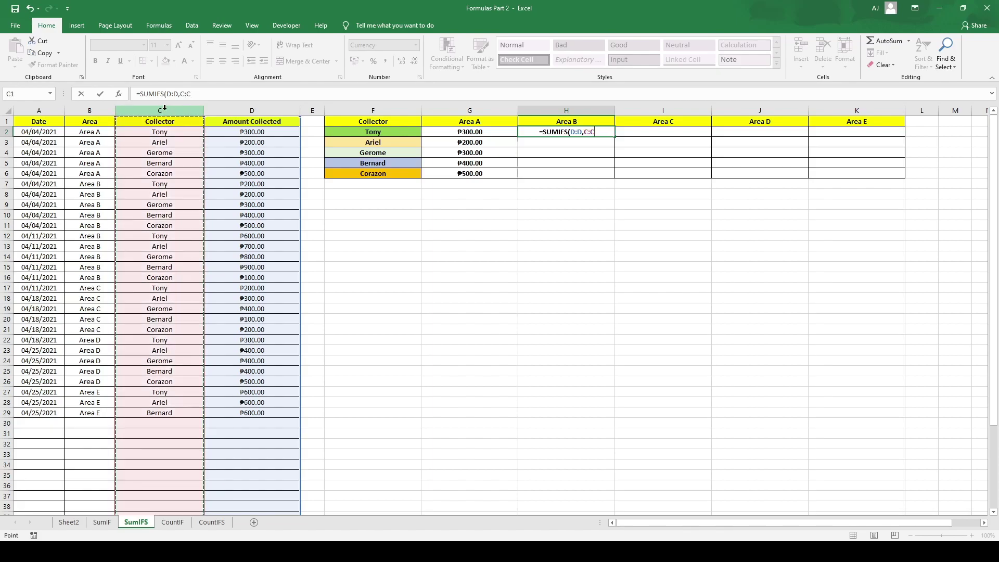
{"action": "type", "text": ","}
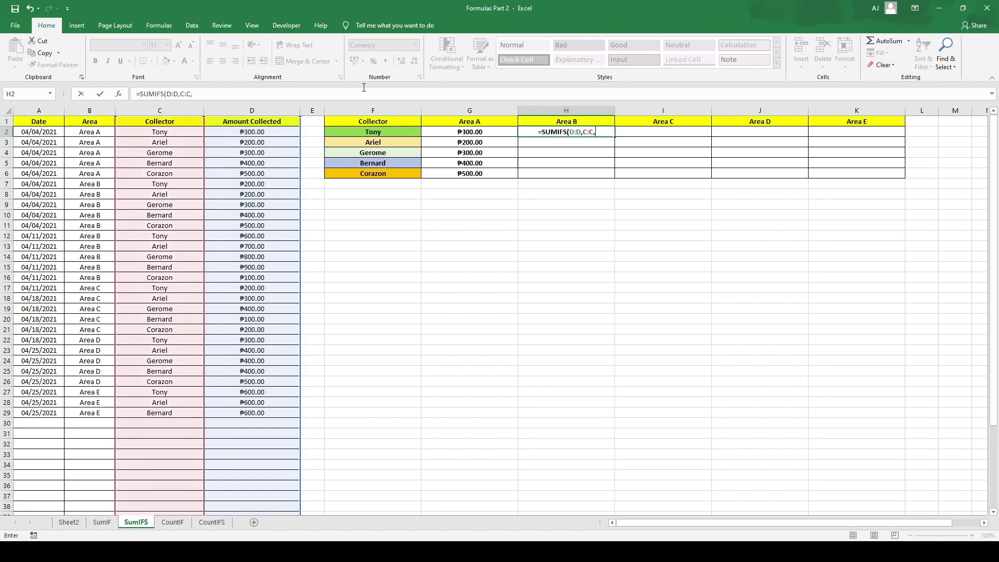
- Add F2, B:B and H1 criteria to finish =SUMIFS(D:D,C:C,F2,B:B,H1), showing ₱800.00
{"action": "left_click", "coordinate": [411, 131]}
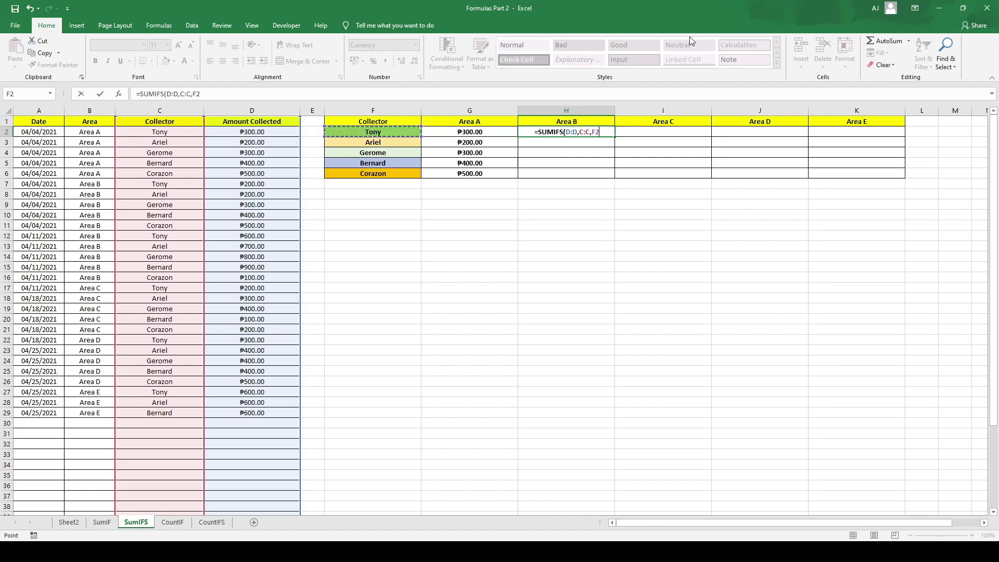
{"action": "type", "text": ","}
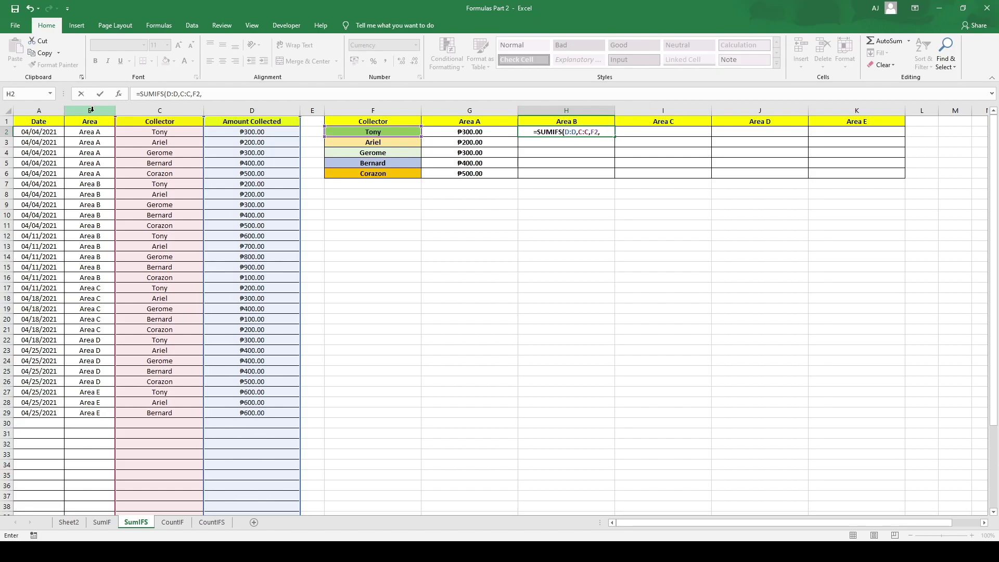
{"action": "left_click", "coordinate": [91, 110]}
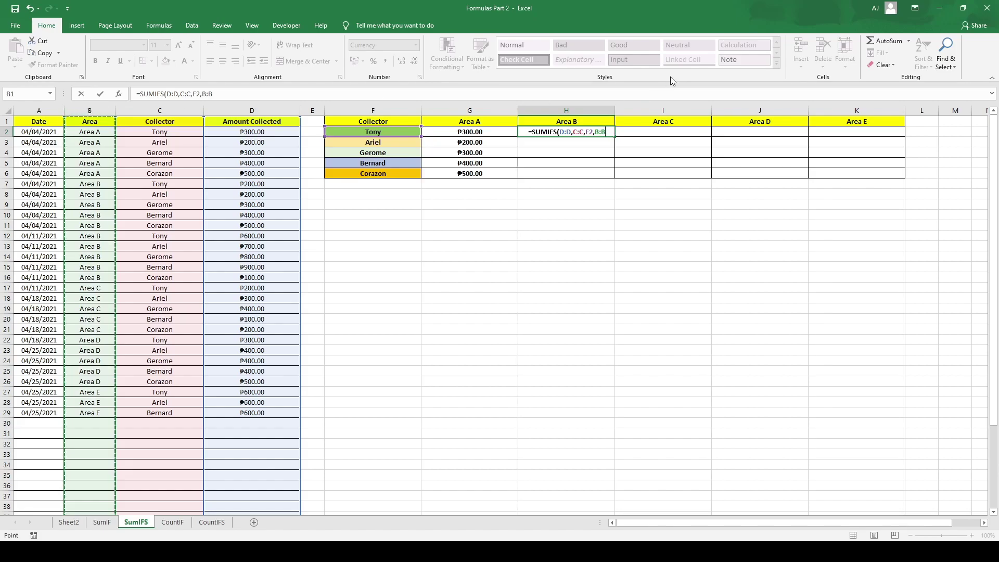
{"action": "type", "text": ","}
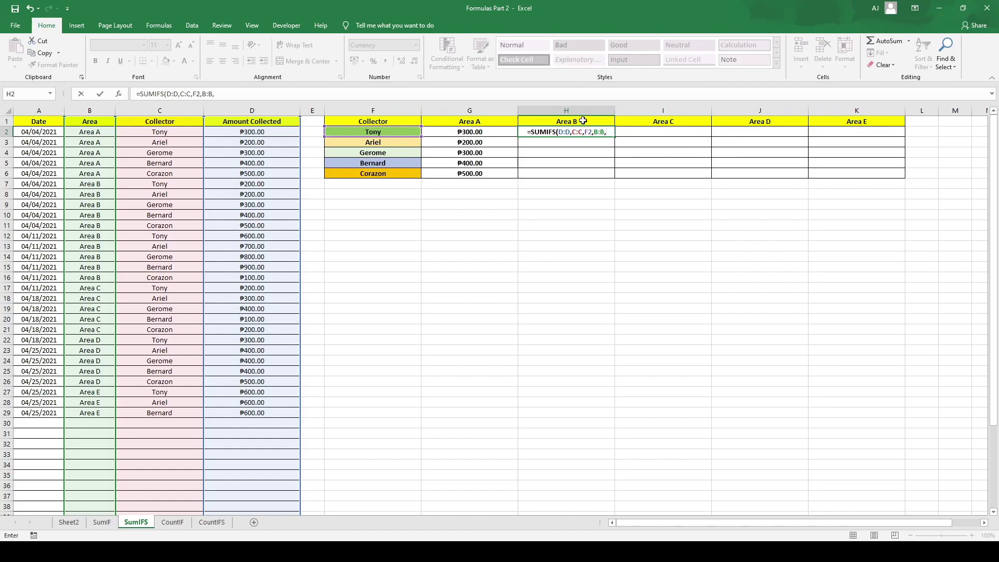
{"action": "left_click", "coordinate": [583, 120]}
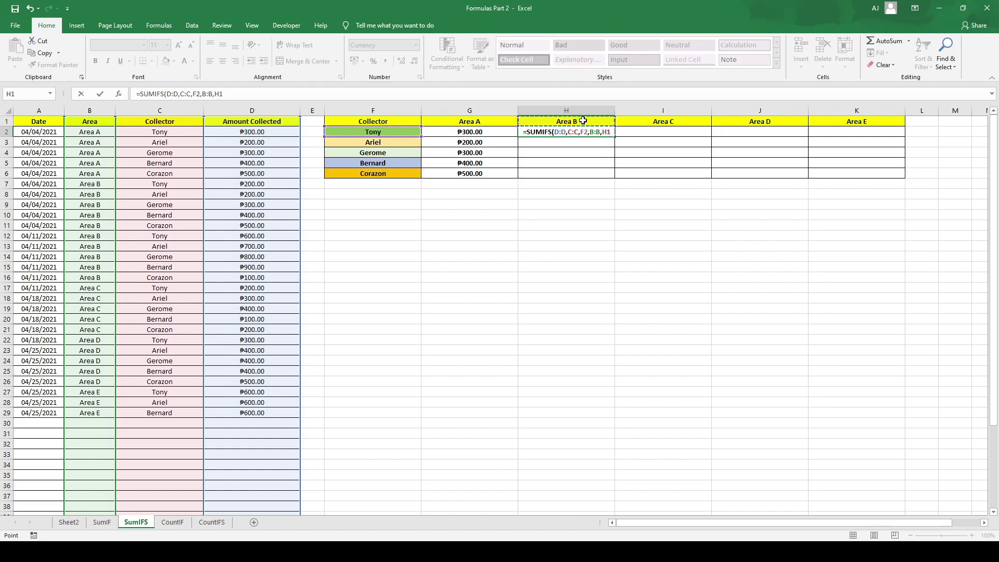
{"action": "type", "text": ")"}
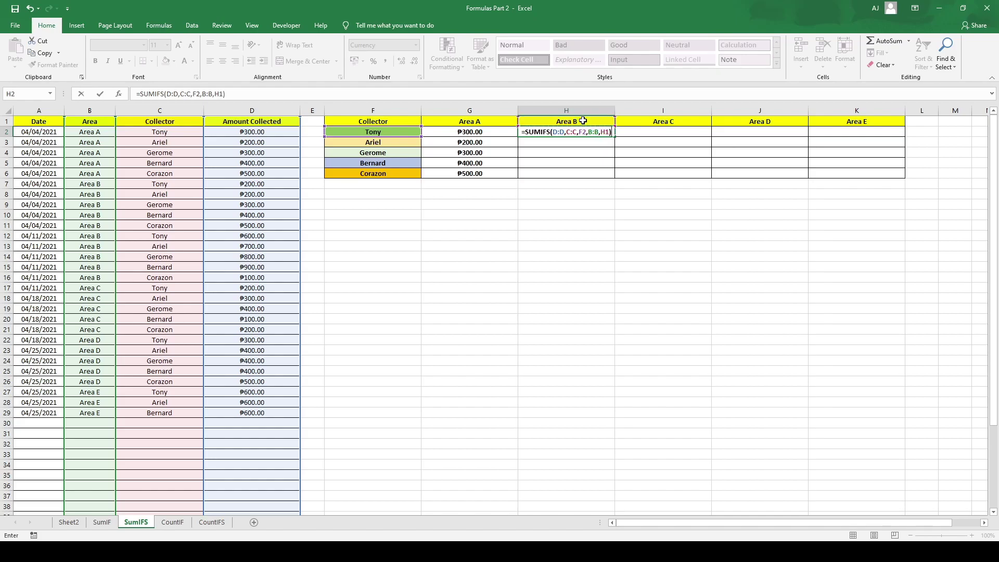
{"action": "key", "text": "Return"}
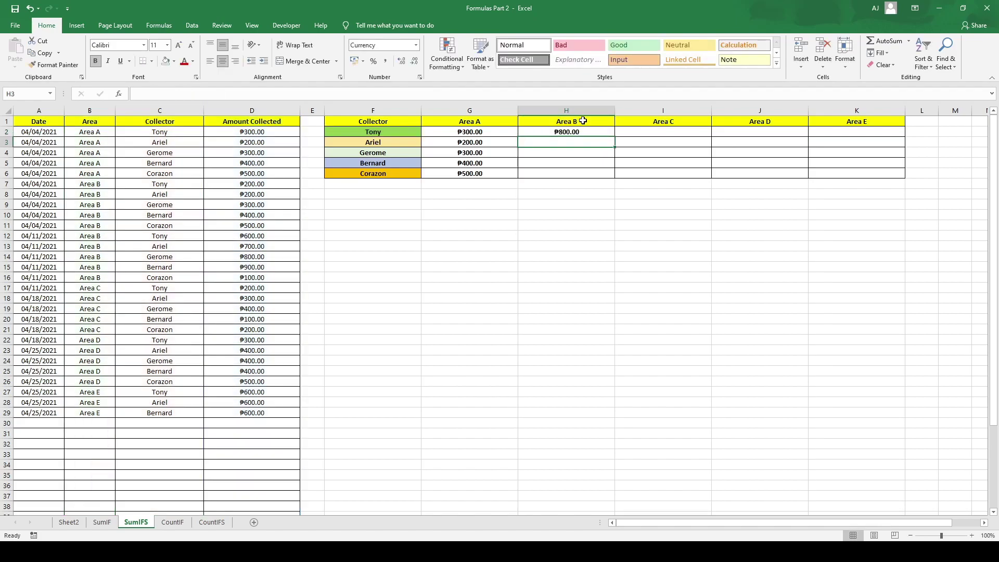
{"action": "left_click", "coordinate": [577, 133]}
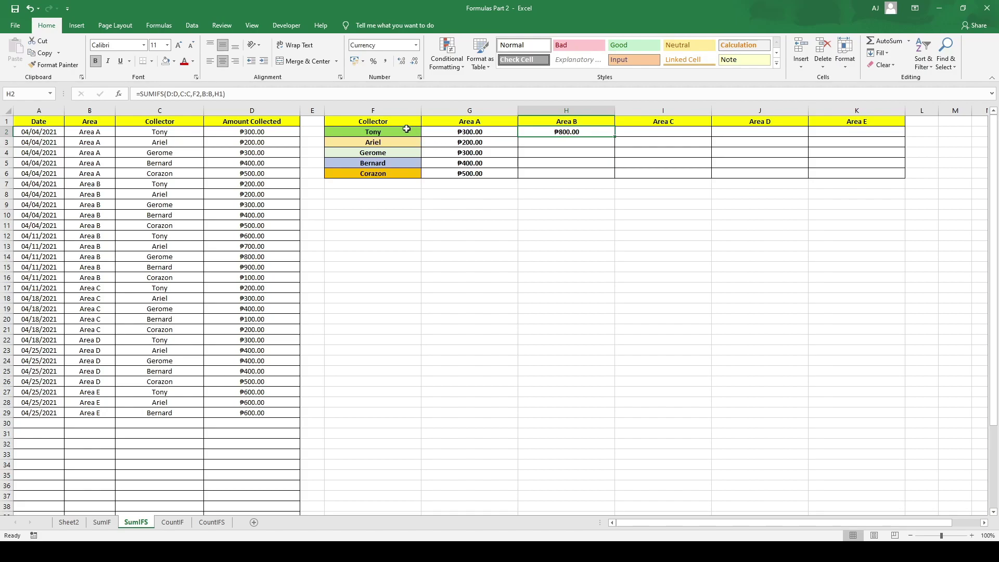
{"action": "left_click", "coordinate": [407, 130]}
{"action": "left_click", "coordinate": [582, 124]}
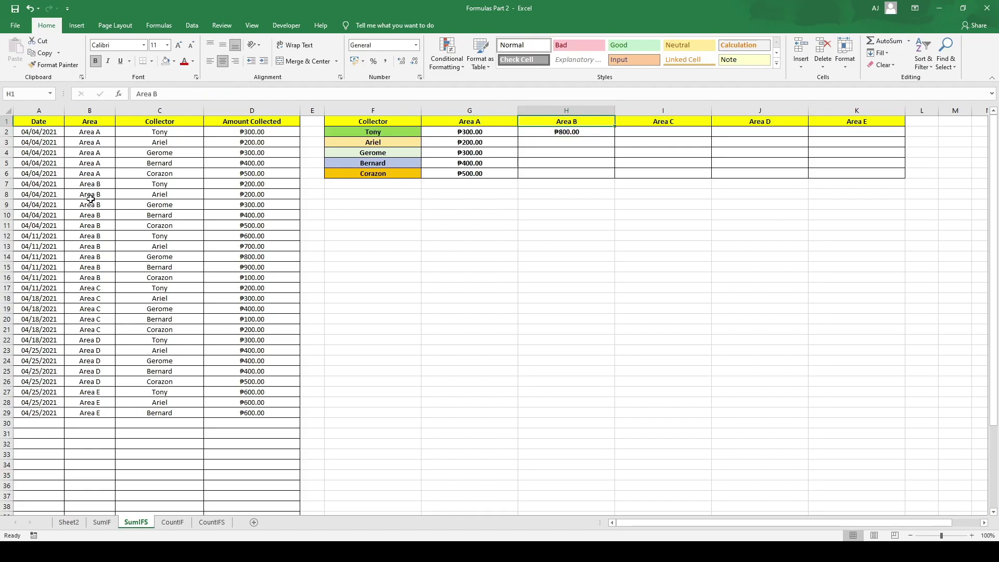
{"action": "left_click", "coordinate": [105, 182]}
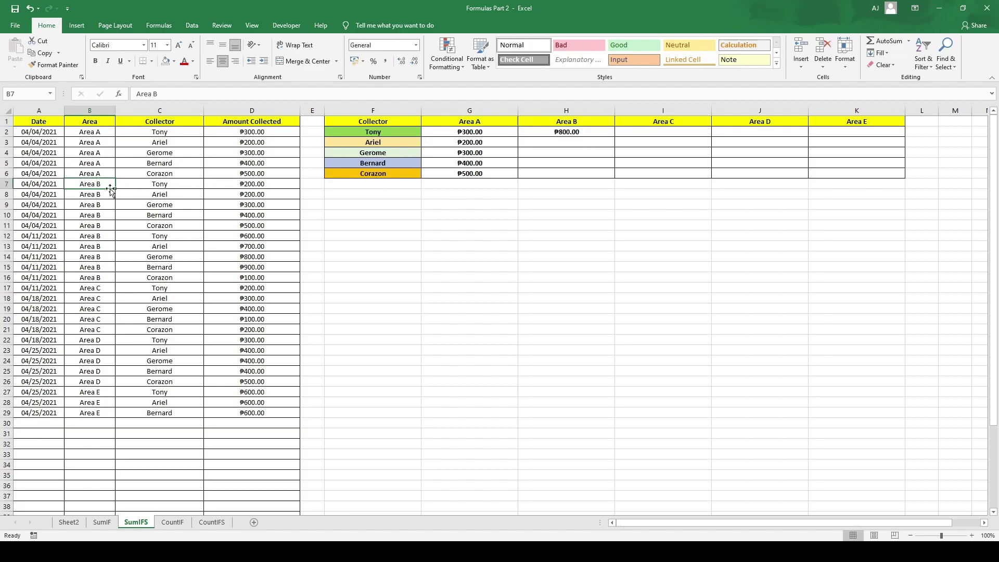
{"action": "left_click_drag", "start_coordinate": [104, 185], "coordinate": [172, 184]}
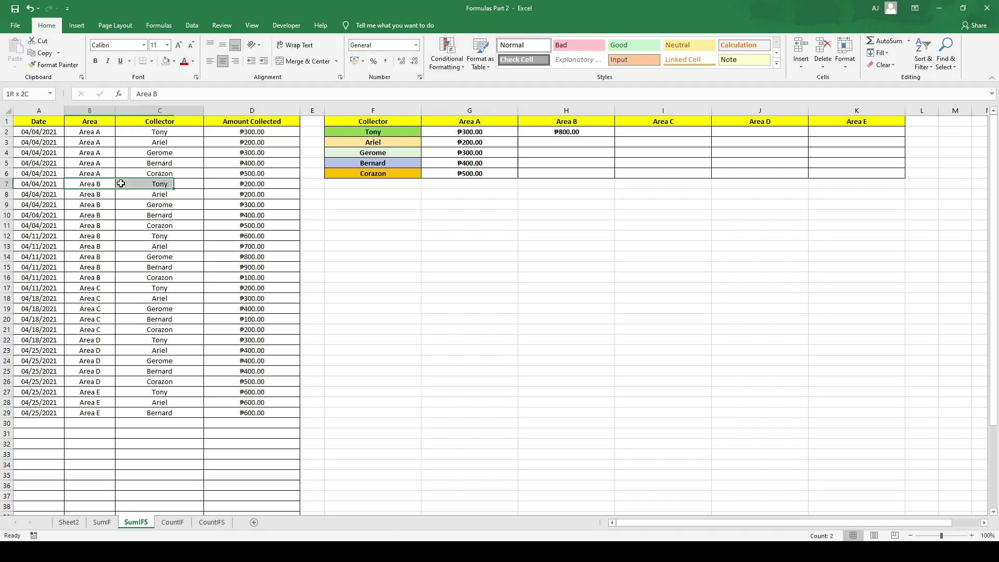
{"action": "left_click", "coordinate": [179, 184]}
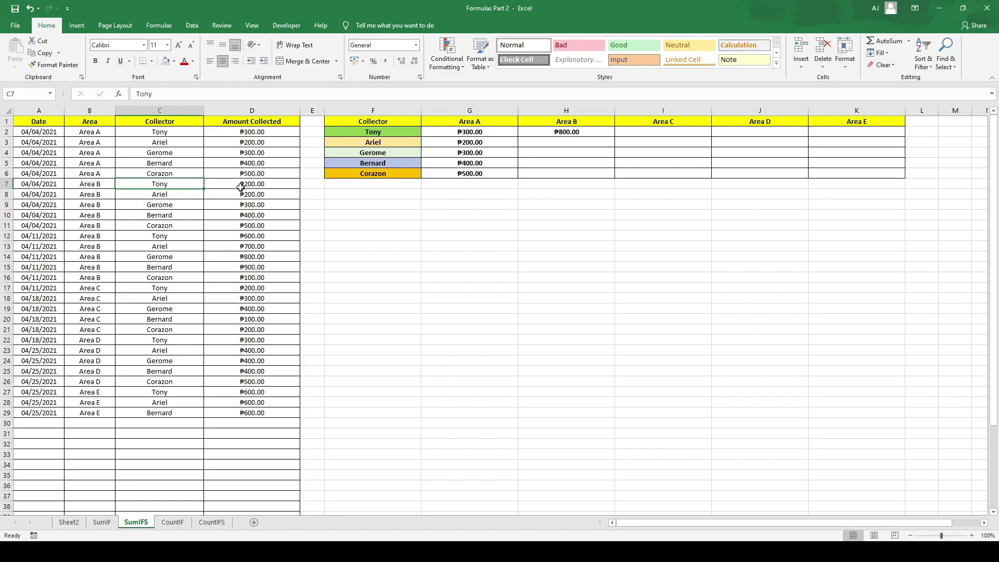
{"action": "left_click", "coordinate": [257, 186]}
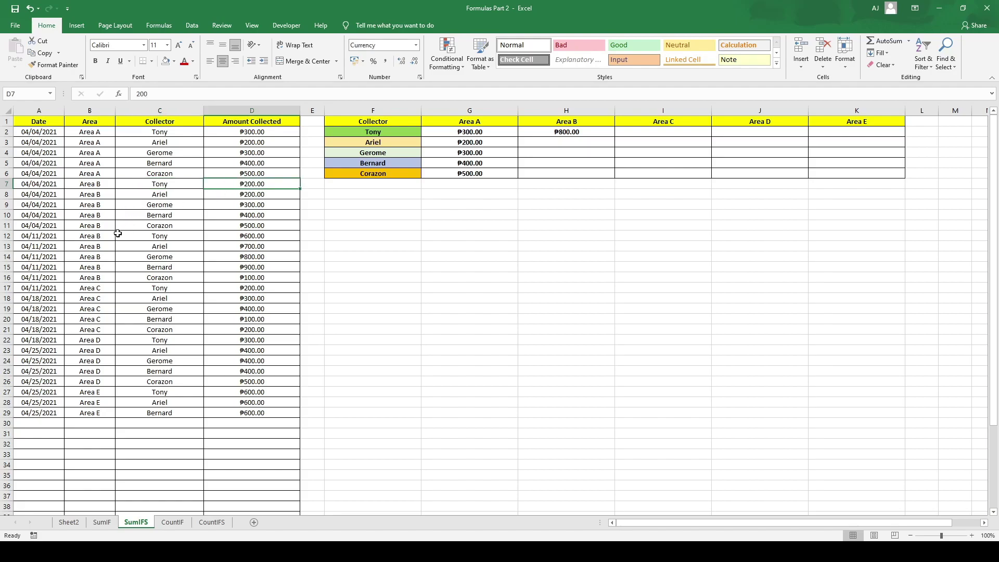
{"action": "left_click", "coordinate": [249, 237]}
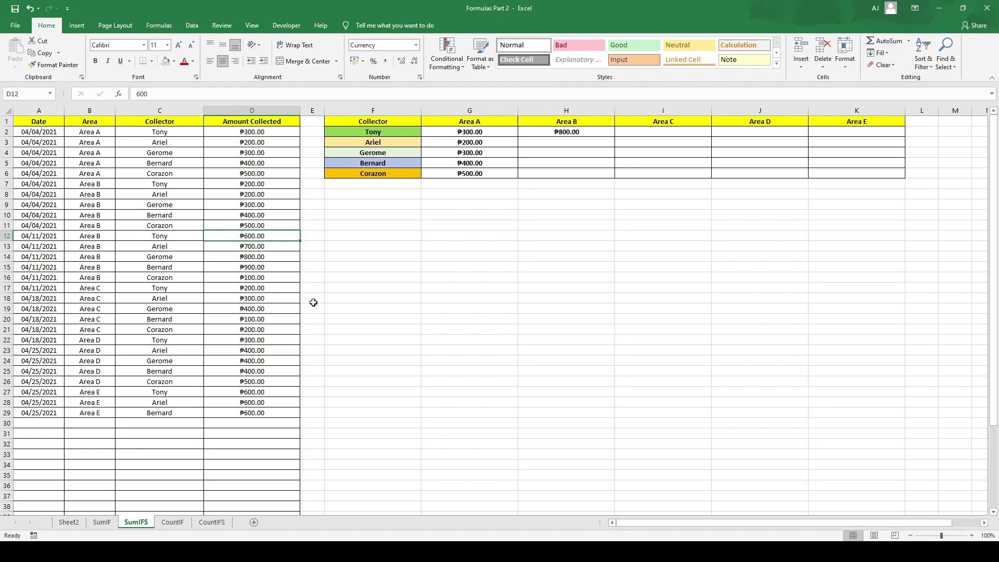
{"action": "left_click", "coordinate": [586, 134]}
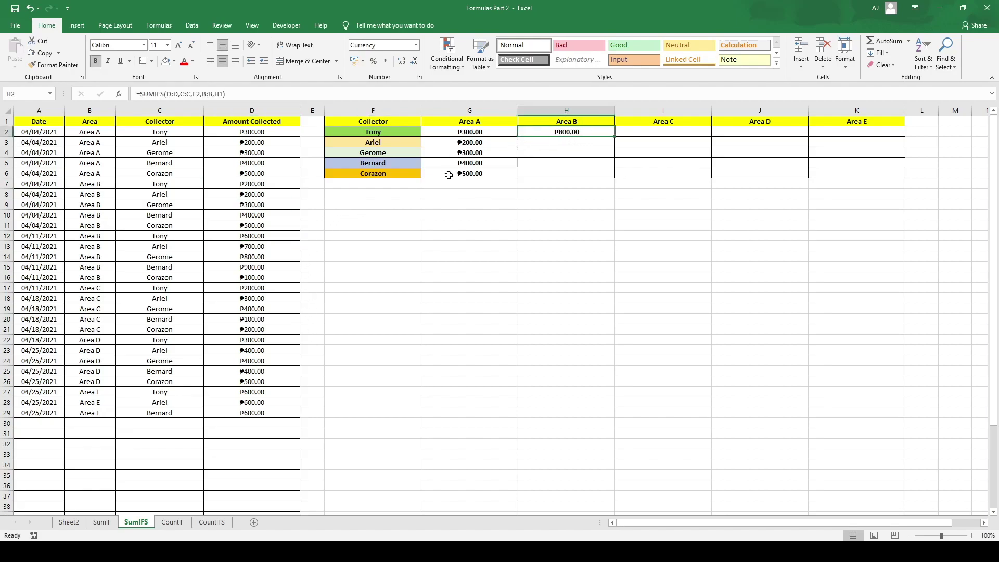
- Change the H1 reference in H2's SUMIFS formula to H$1
{"action": "left_click", "coordinate": [219, 92]}
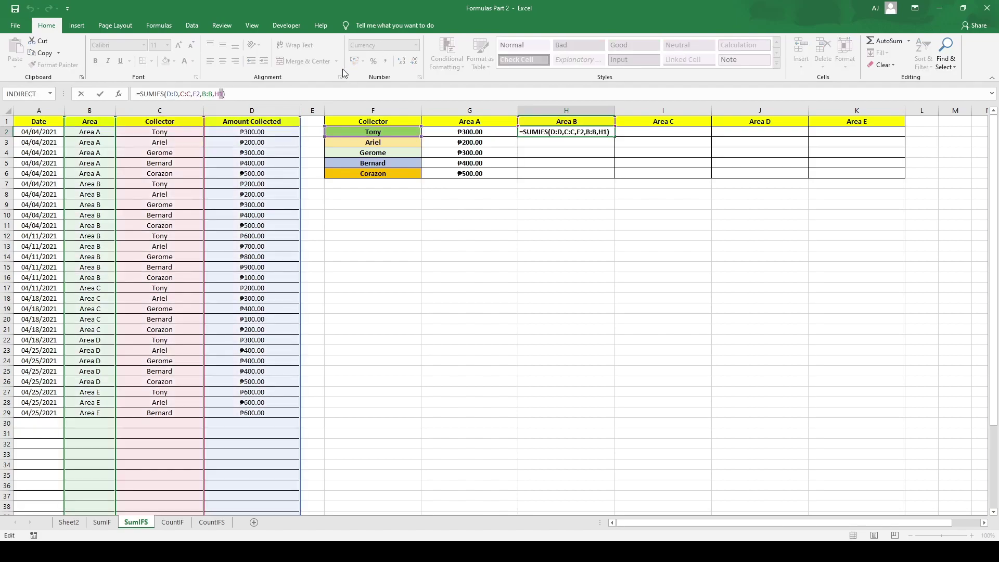
{"action": "key", "text": "Left"}
{"action": "type", "text": "$"}
{"action": "key", "text": "ctrl+Return"}
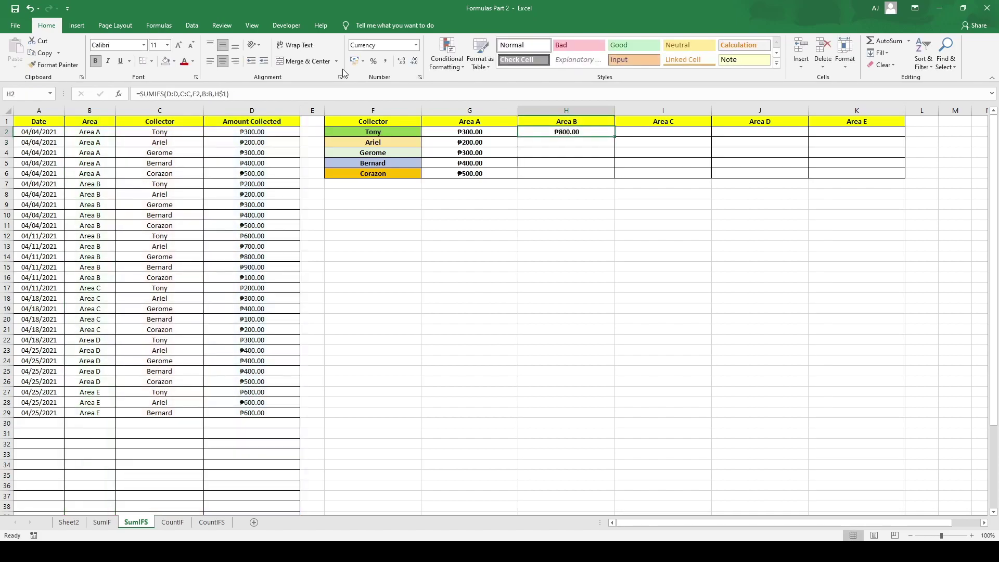
- Copy H2's formula into H3:H6, giving ₱900, ₱1,100, ₱1,300 and ₱600
{"action": "key", "text": "ctrl+c"}
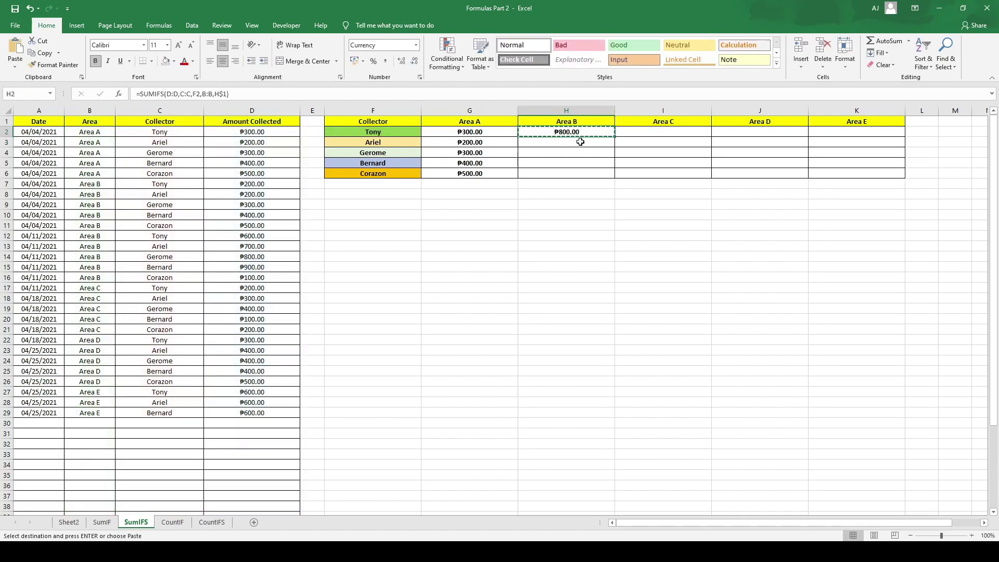
{"action": "left_click", "coordinate": [580, 142]}
{"action": "left_click_drag", "start_coordinate": [580, 143], "coordinate": [575, 172]}
{"action": "key", "text": "ctrl+v"}
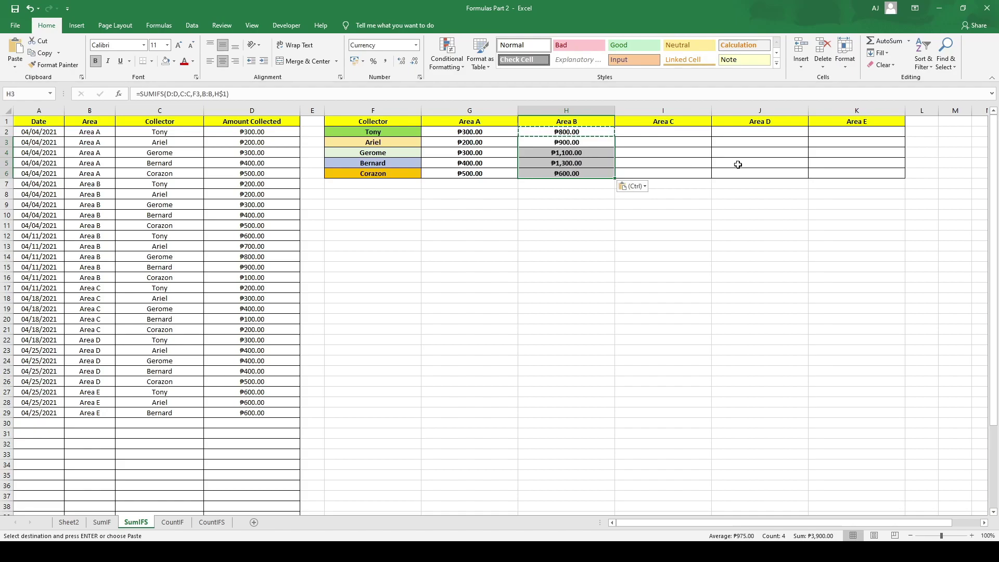
{"action": "key", "text": "Escape"}
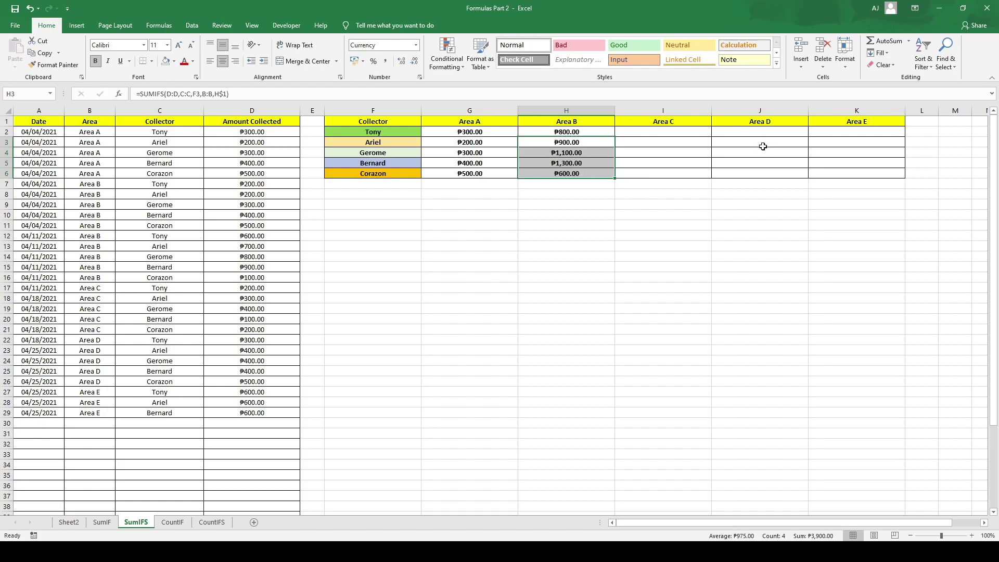
{"action": "left_click", "coordinate": [602, 196]}
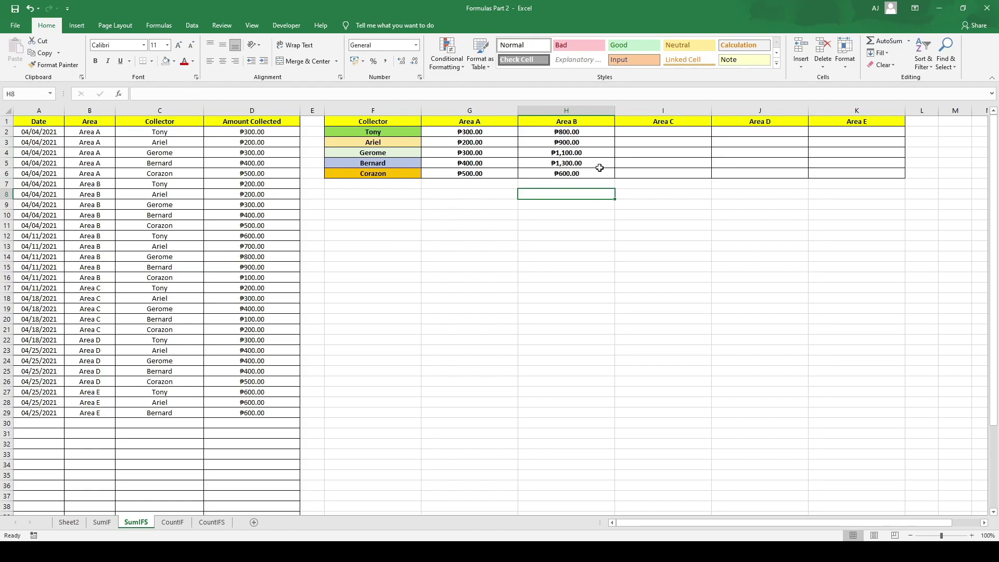
{"action": "left_click", "coordinate": [583, 143]}
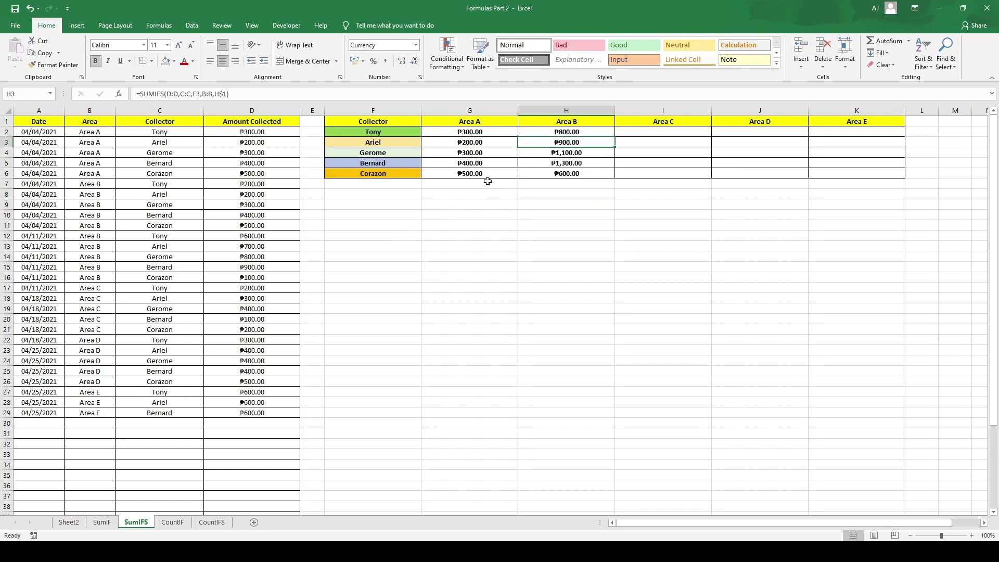
{"action": "left_click", "coordinate": [477, 194]}
{"action": "left_click", "coordinate": [591, 194]}
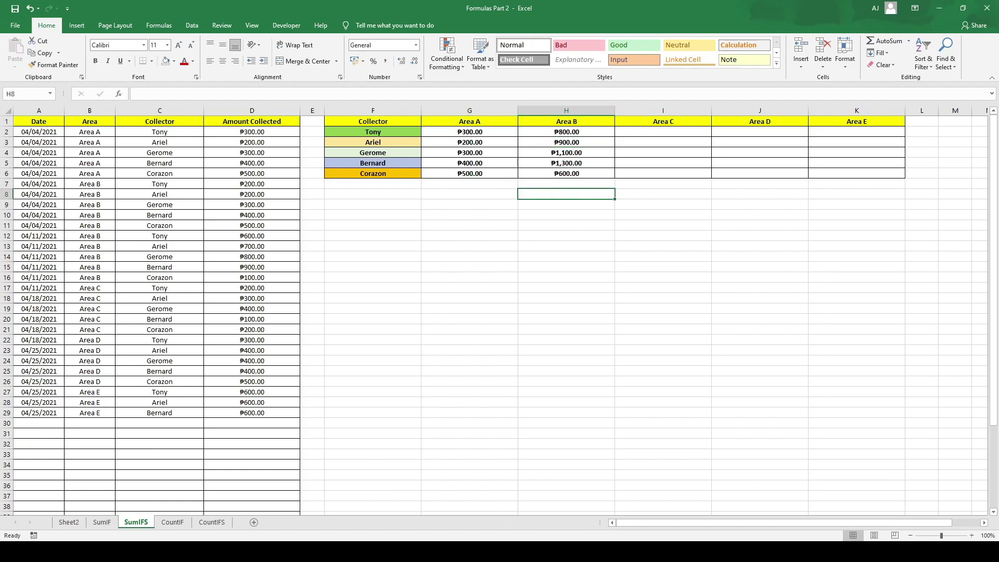
{"action": "key", "text": "ctrl+Page_Down"}
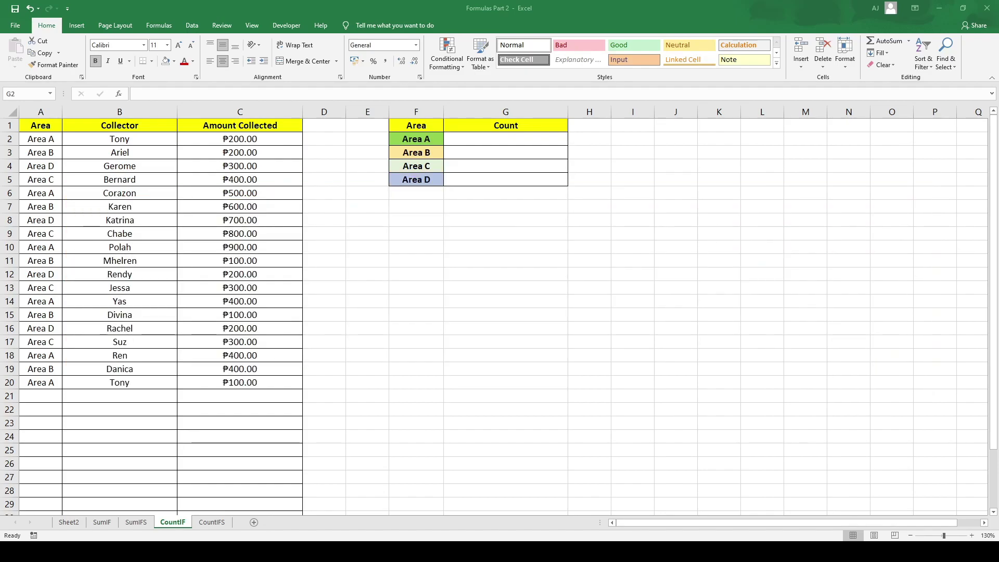
{"action": "left_click", "coordinate": [330, 263]}
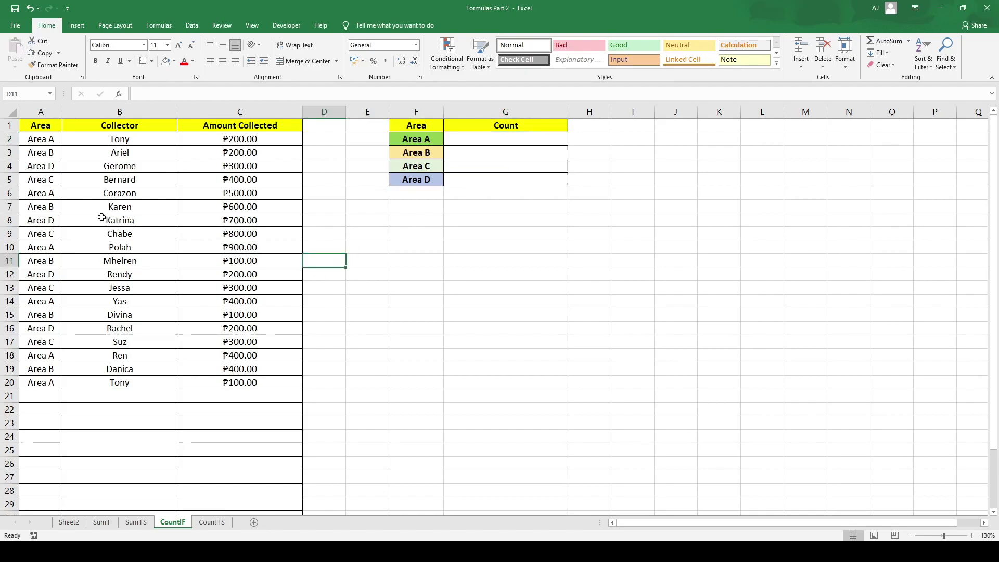
{"action": "left_click", "coordinate": [47, 112]}
{"action": "left_click", "coordinate": [123, 112]}
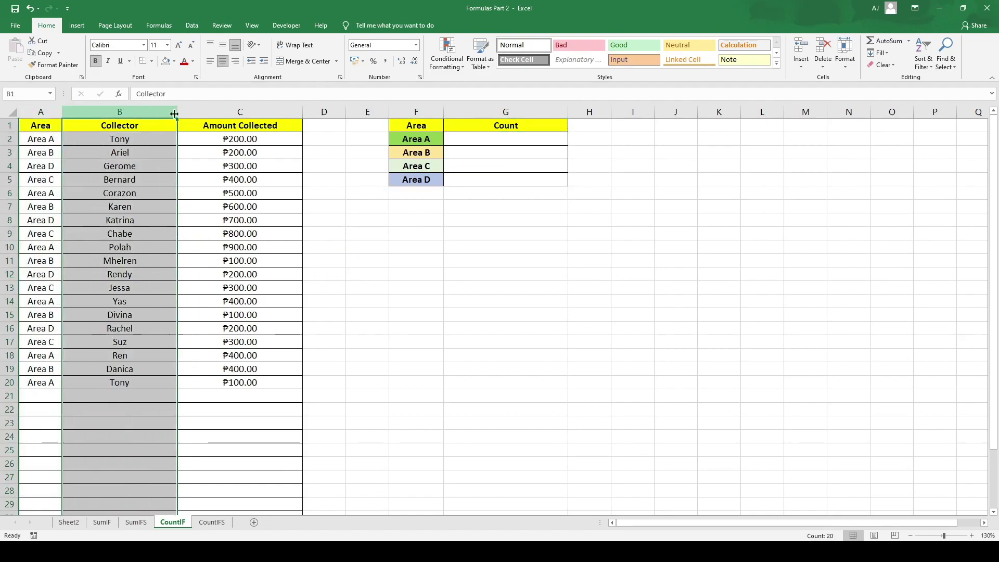
{"action": "left_click", "coordinate": [215, 111]}
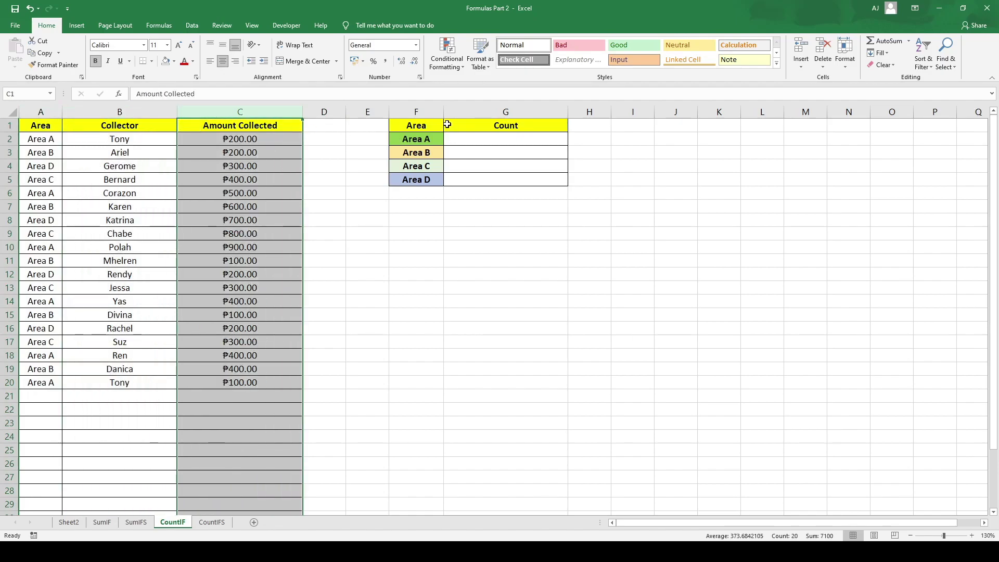
{"action": "left_click_drag", "start_coordinate": [432, 125], "coordinate": [480, 175]}
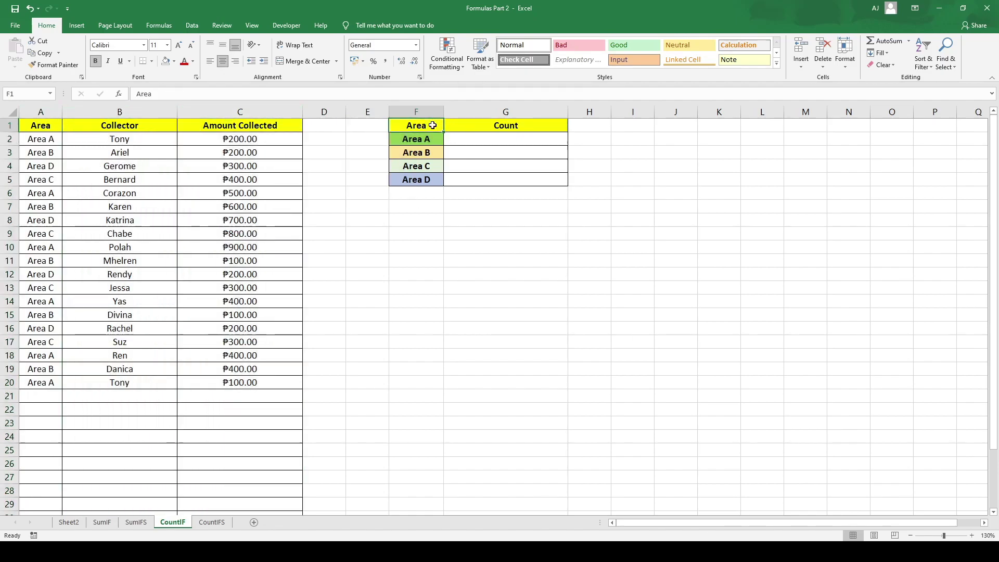
{"action": "left_click", "coordinate": [484, 140]}
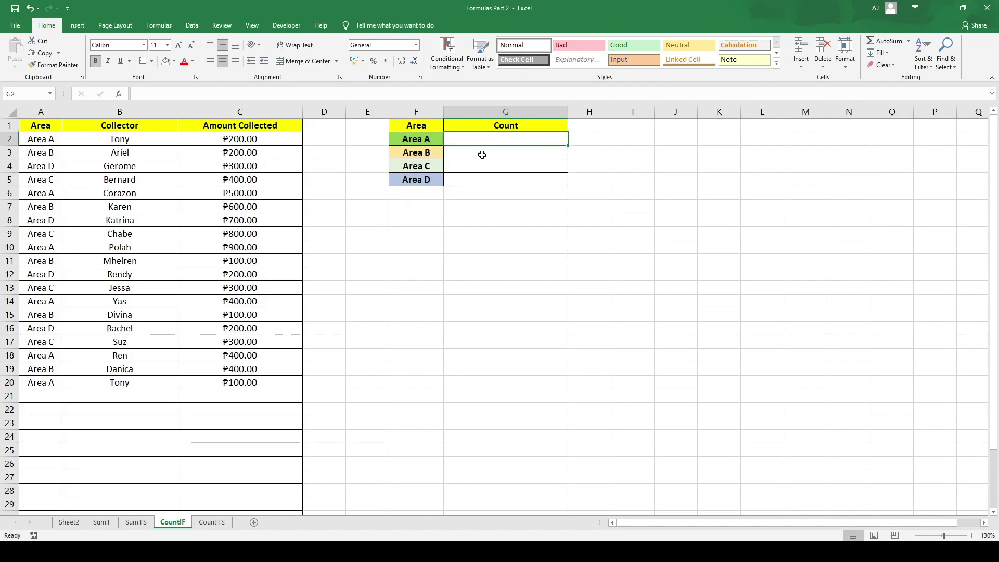
{"action": "left_click", "coordinate": [482, 155]}
{"action": "left_click", "coordinate": [477, 167]}
{"action": "left_click", "coordinate": [474, 180]}
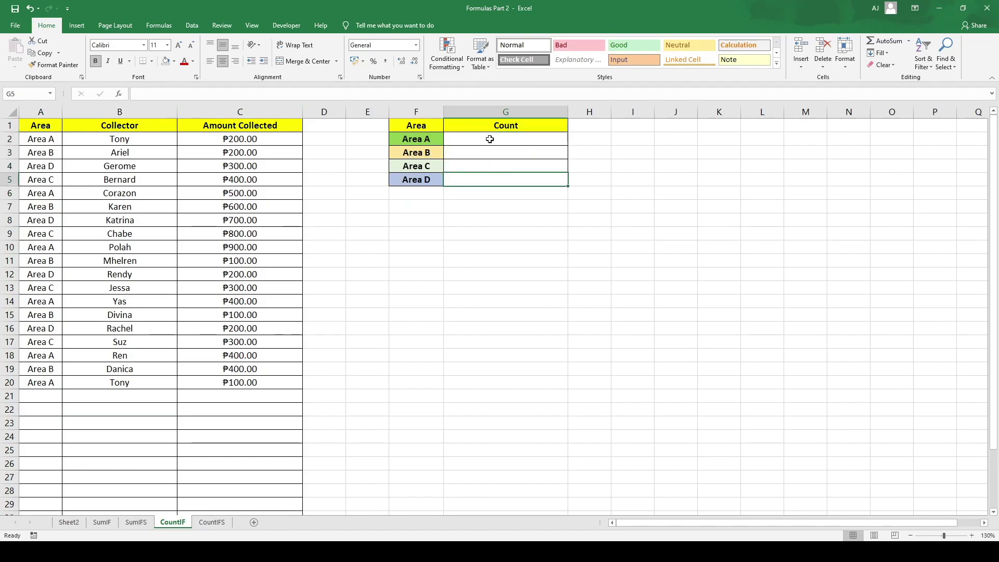
{"action": "left_click", "coordinate": [526, 128]}
{"action": "left_click", "coordinate": [519, 139]}
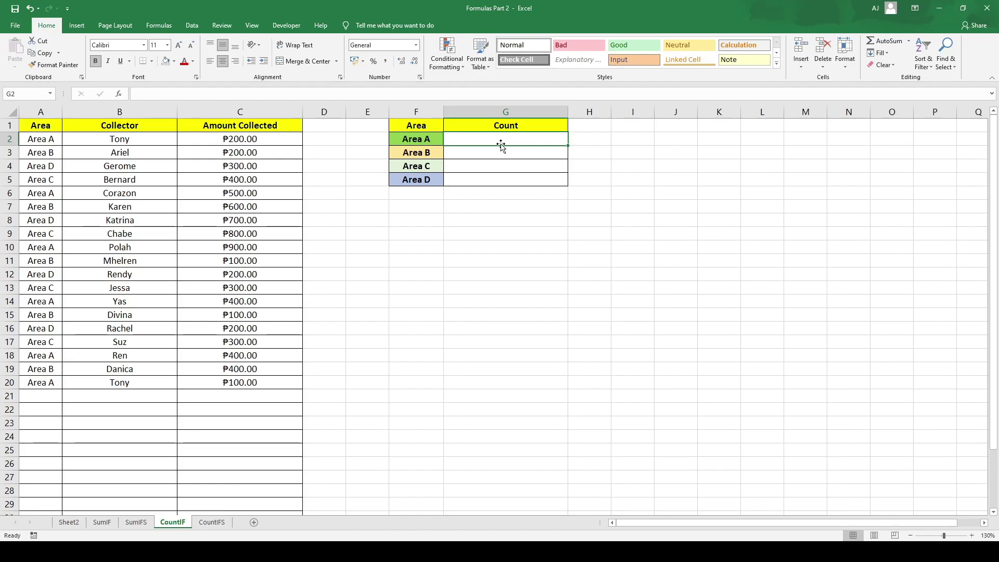
- Enter =COUNTIF(A:A,F2) in G2, returning 6
{"action": "type", "text": "=CO"}
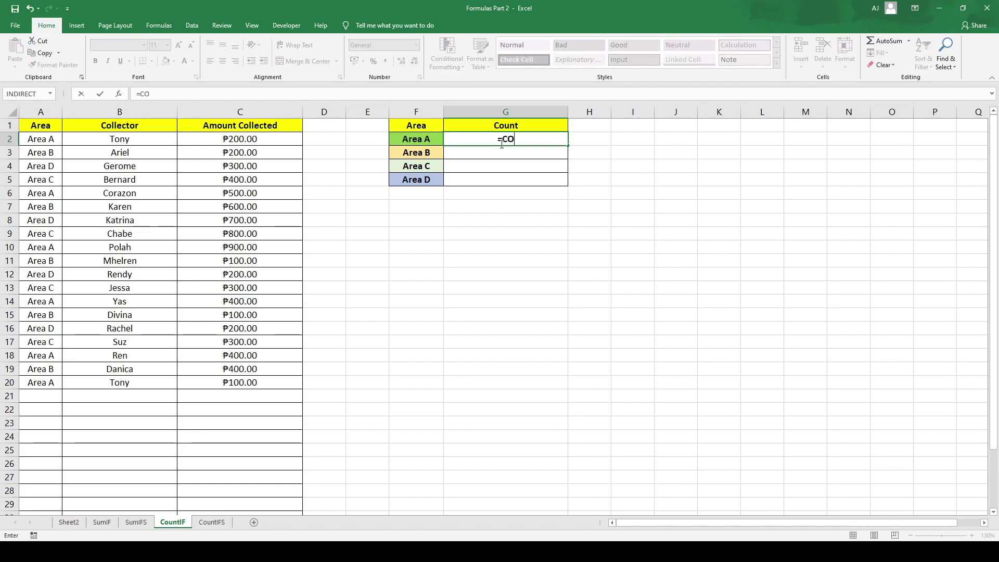
{"action": "type", "text": "UNTI"}
{"action": "type", "text": "F("}
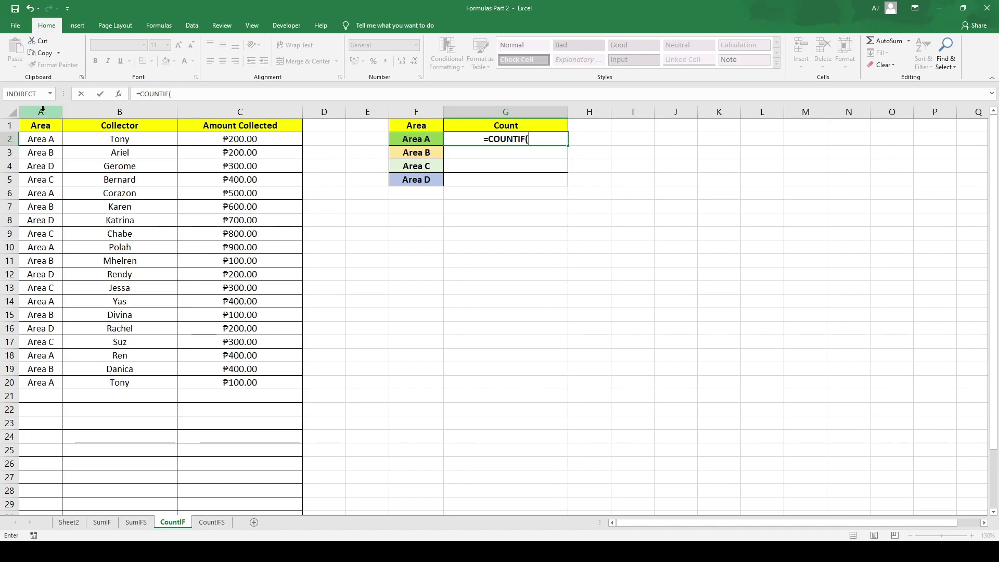
{"action": "left_click", "coordinate": [42, 110]}
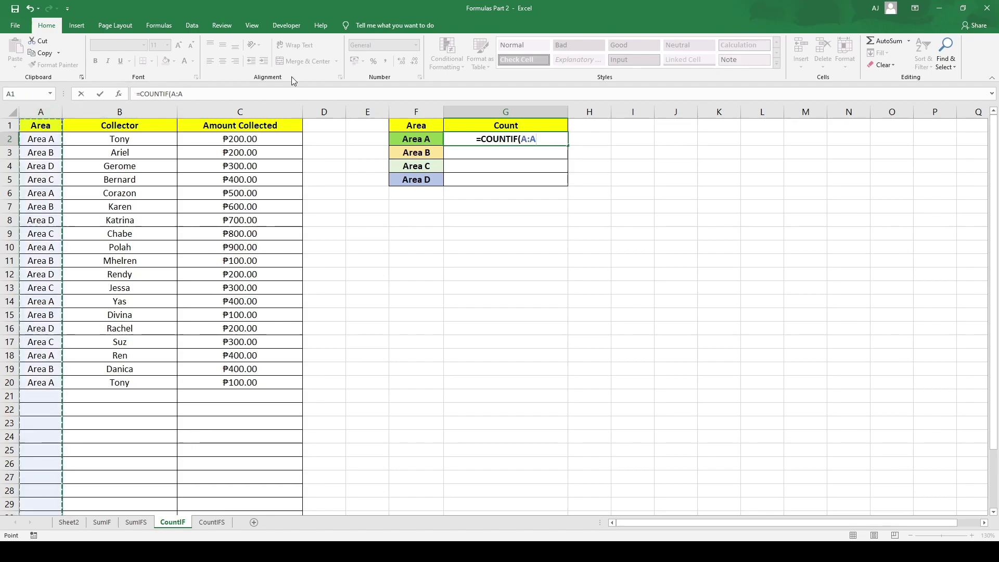
{"action": "type", "text": ","}
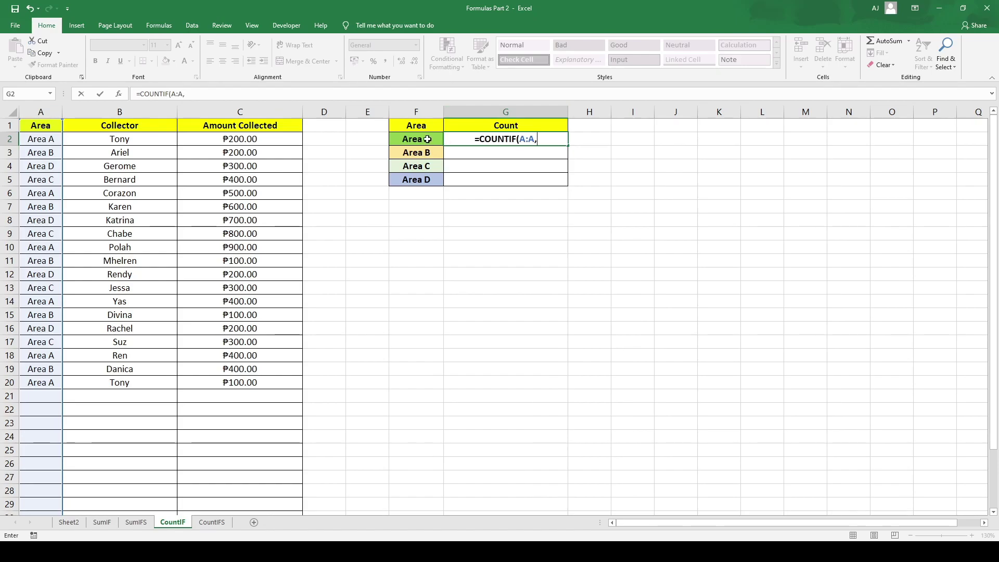
{"action": "left_click", "coordinate": [427, 139]}
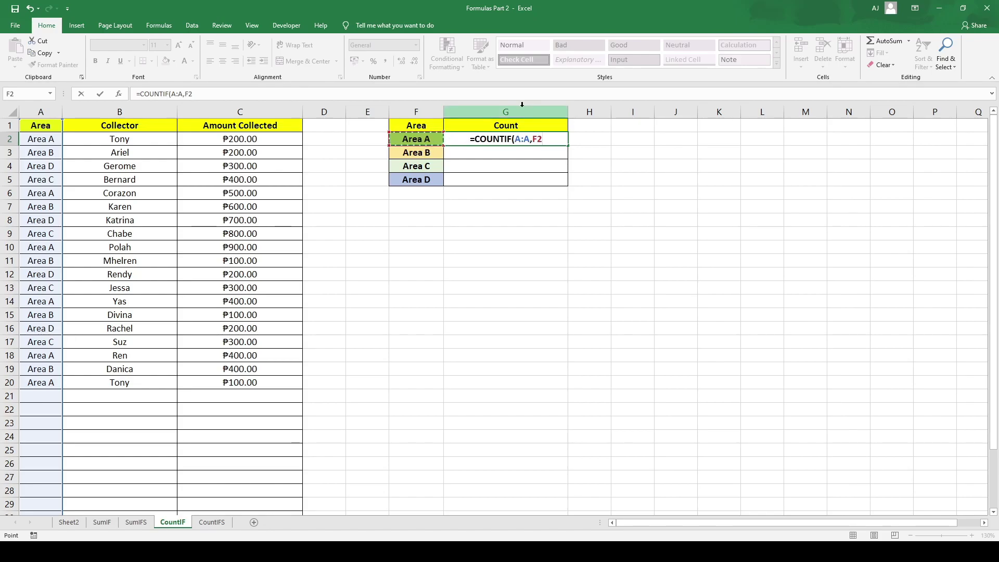
{"action": "type", "text": ")"}
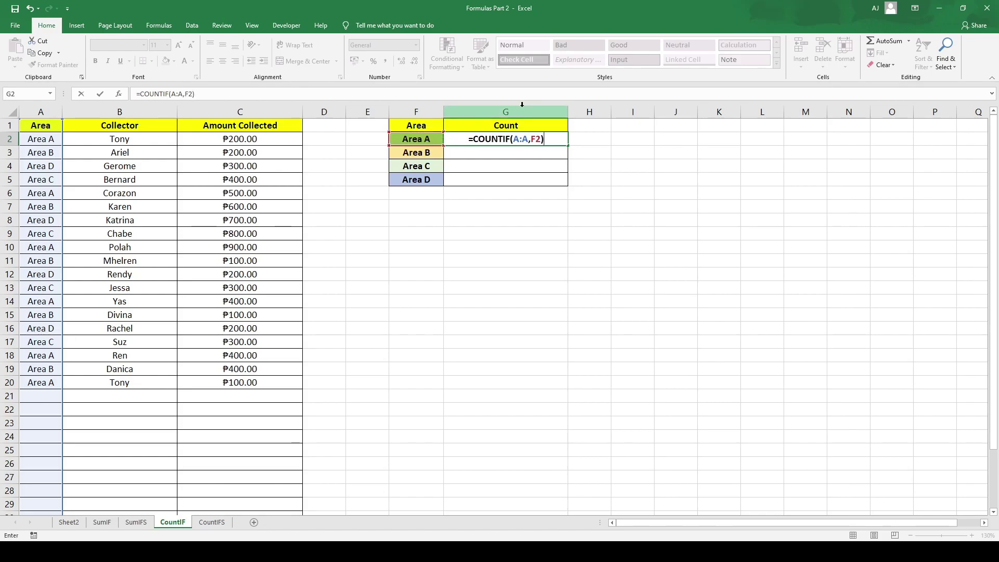
{"action": "key", "text": "Return"}
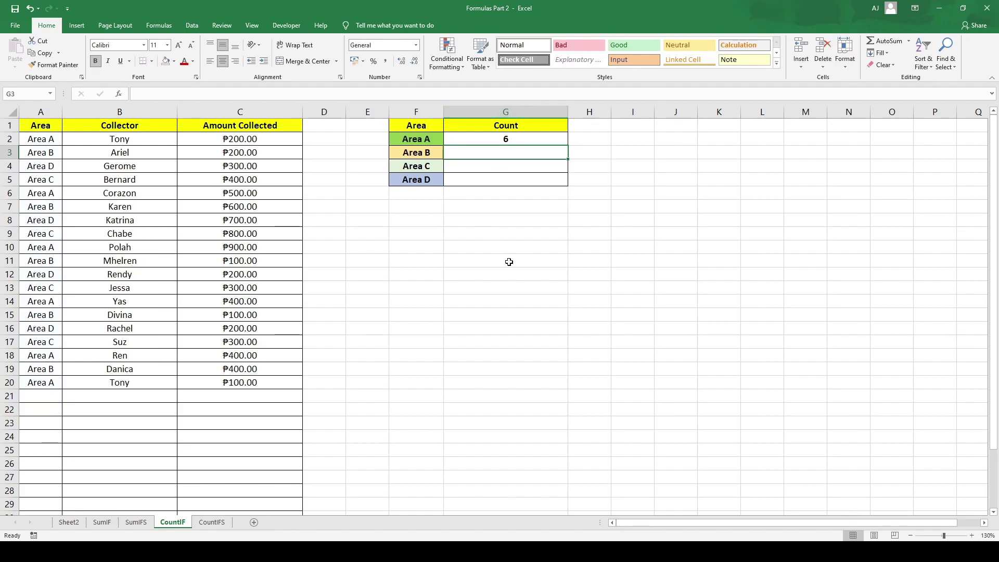
- Check G2's formula against the Area A entries in column A
{"action": "left_click", "coordinate": [516, 138]}
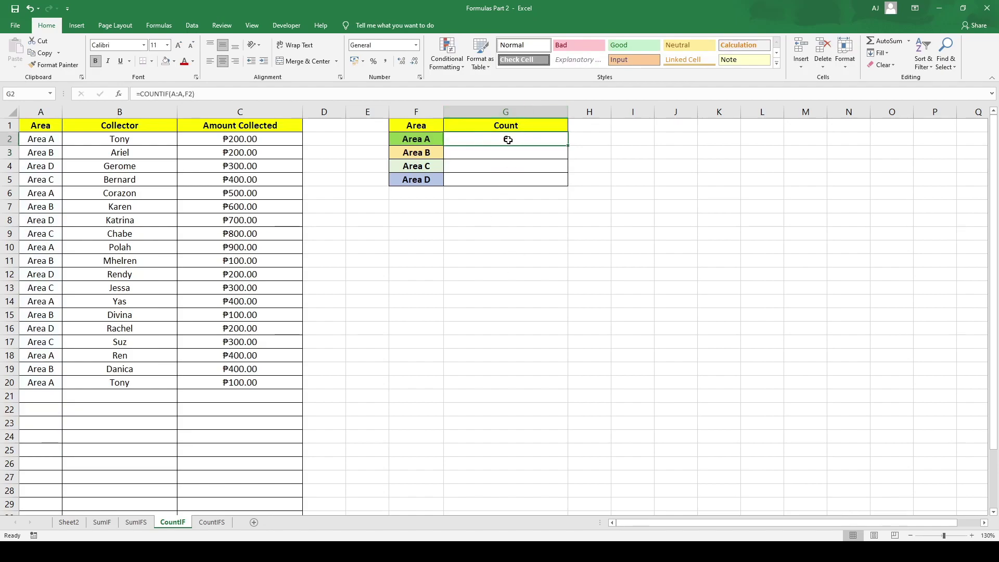
{"action": "left_click", "coordinate": [33, 141]}
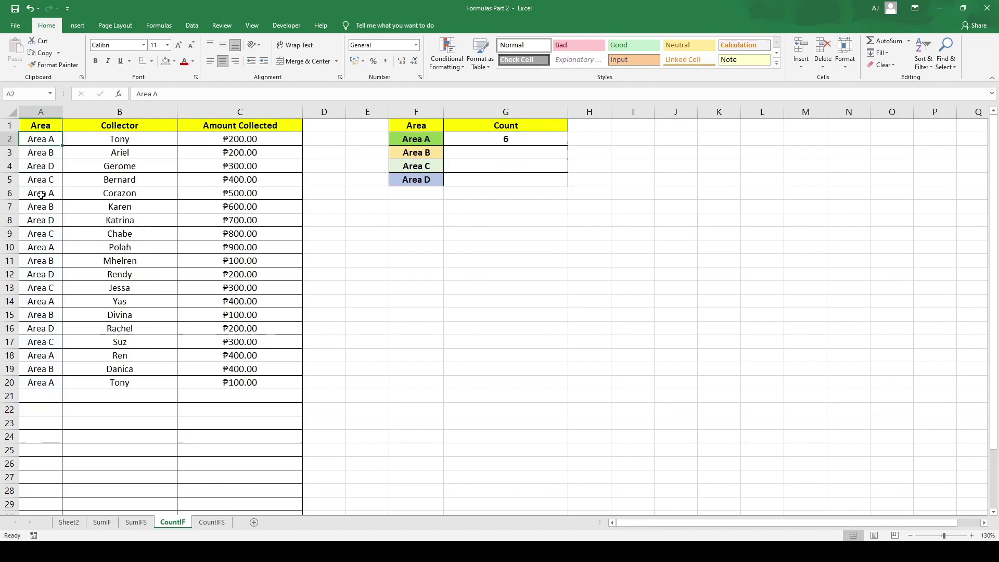
{"action": "left_click", "coordinate": [41, 194]}
{"action": "left_click", "coordinate": [41, 288]}
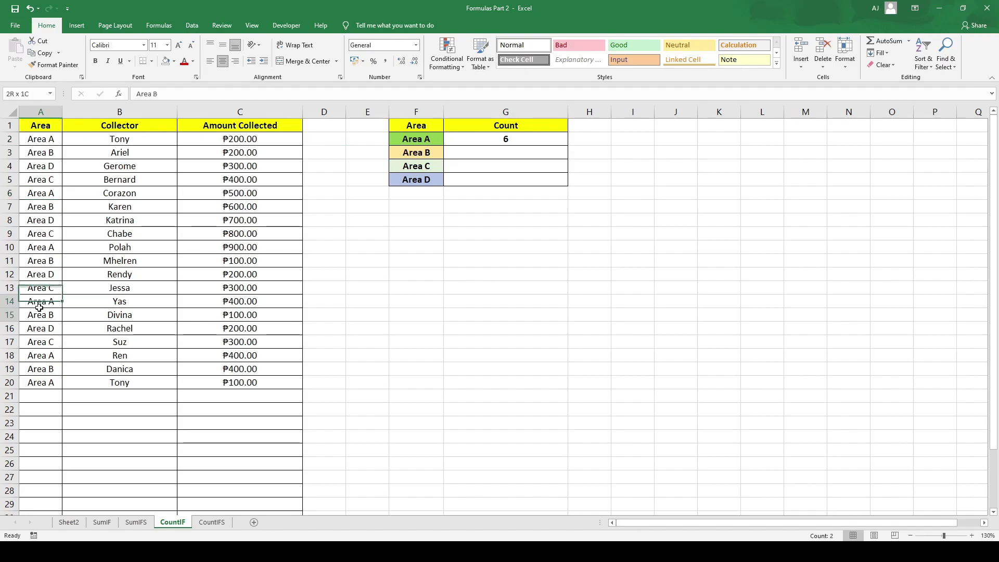
{"action": "left_click", "coordinate": [41, 342]}
{"action": "left_click", "coordinate": [512, 139]}
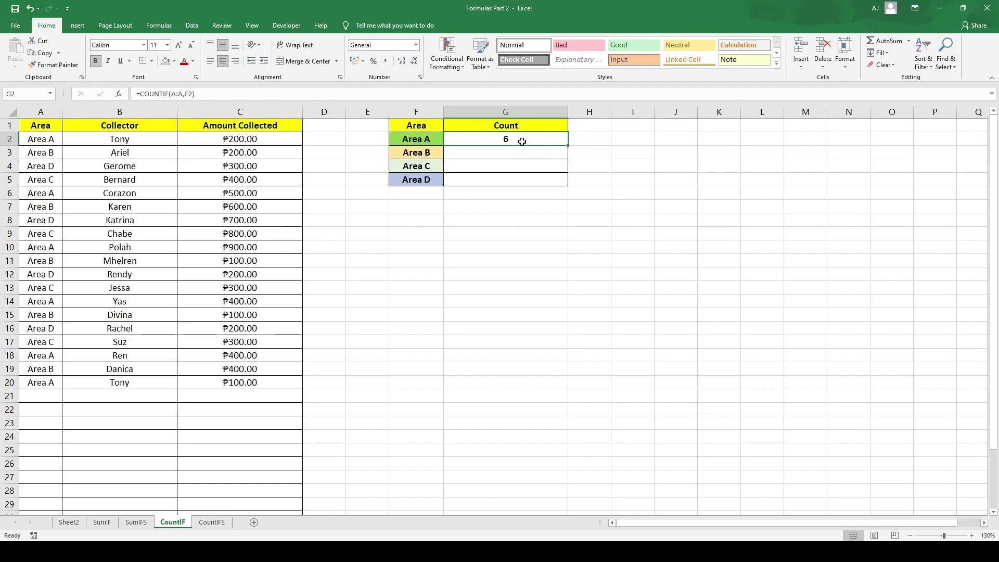
- Copy G2's COUNTIF formula into G3:G5, giving 5, 4 and 4
{"action": "key", "text": "ctrl+c"}
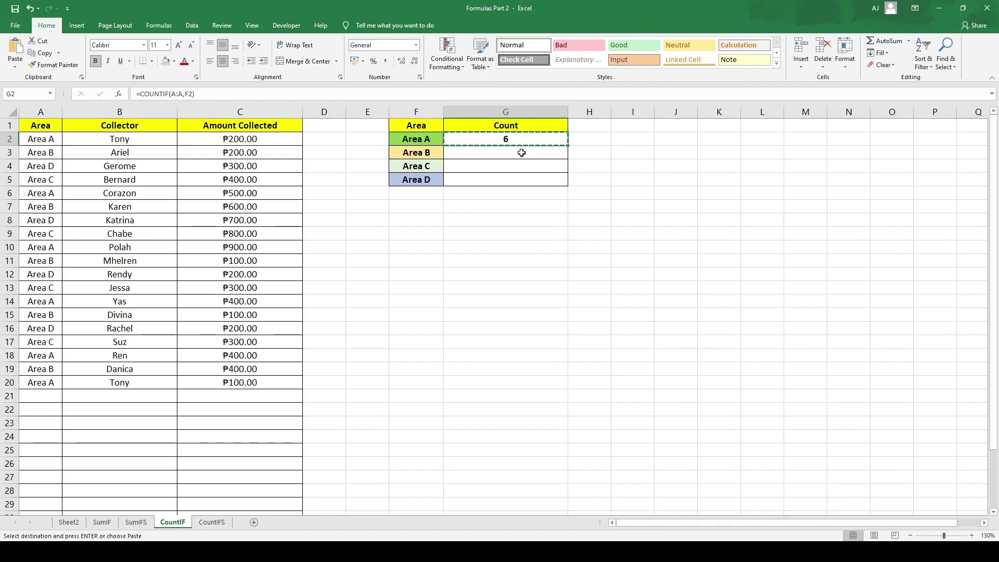
{"action": "left_click_drag", "start_coordinate": [521, 152], "coordinate": [520, 182]}
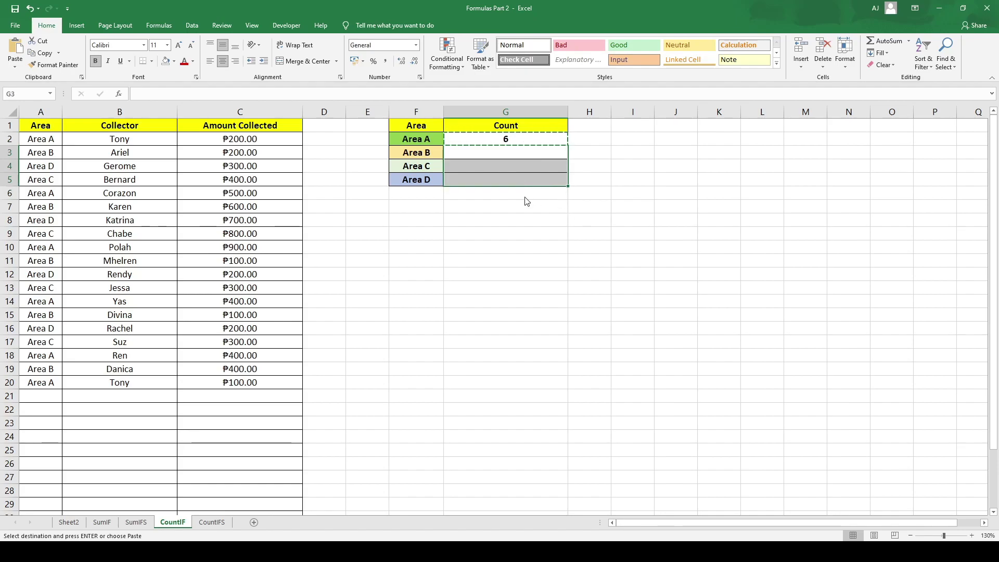
{"action": "key", "text": "ctrl+v"}
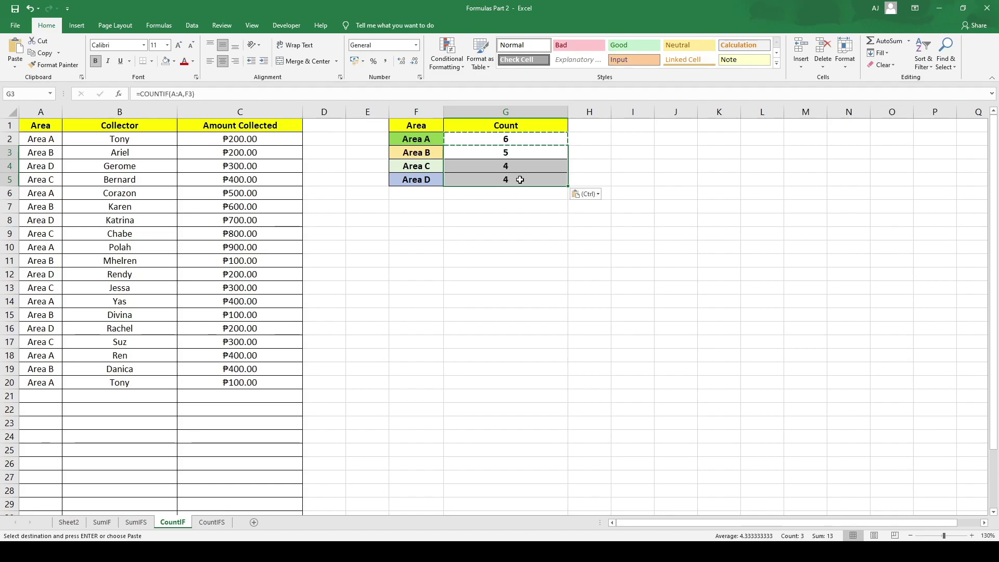
- Inspect the Area B count and G5's formula to verify its F5 reference
{"action": "left_click", "coordinate": [524, 154]}
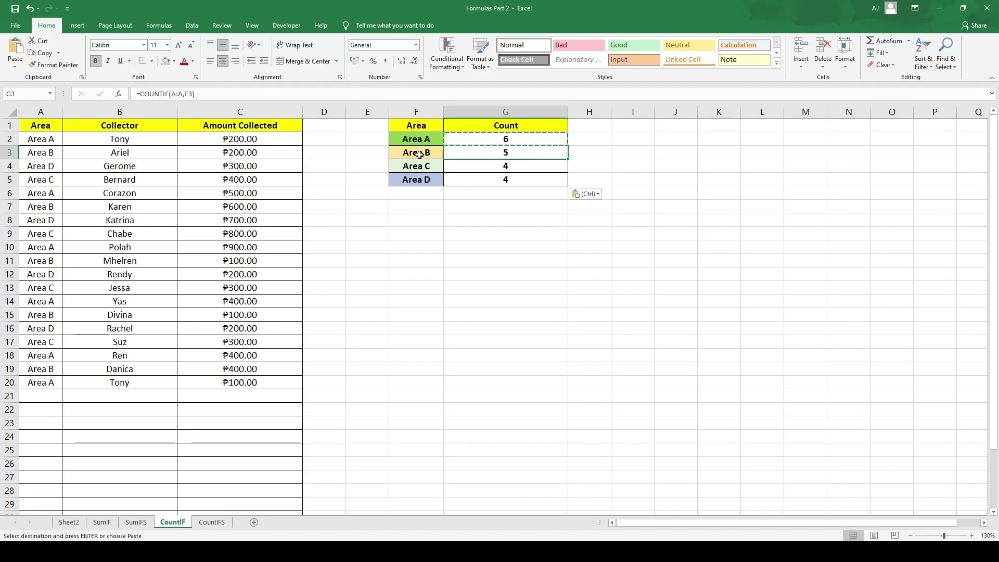
{"action": "left_click_drag", "start_coordinate": [428, 154], "coordinate": [503, 150]}
{"action": "left_click", "coordinate": [476, 178]}
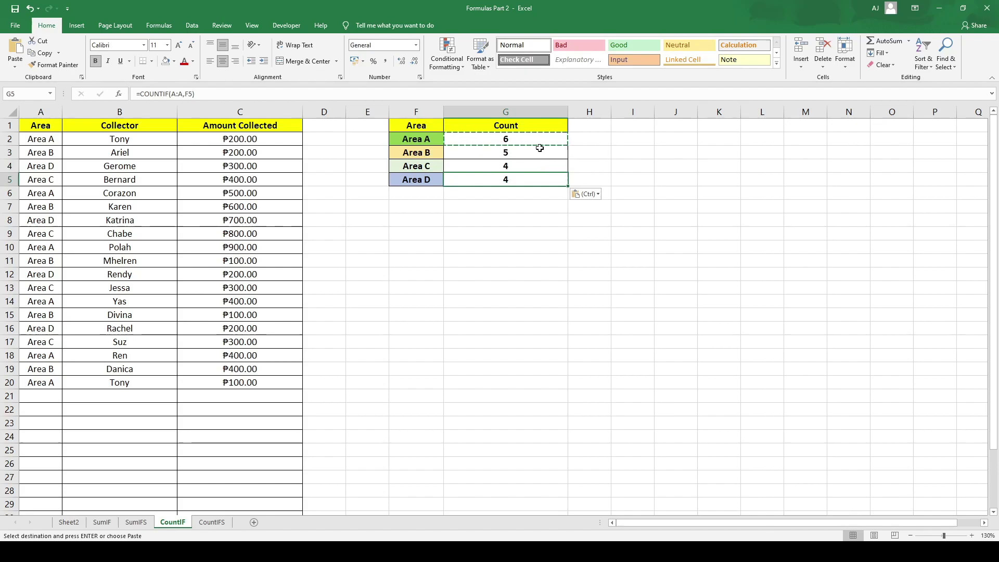
{"action": "double_click", "coordinate": [173, 93]}
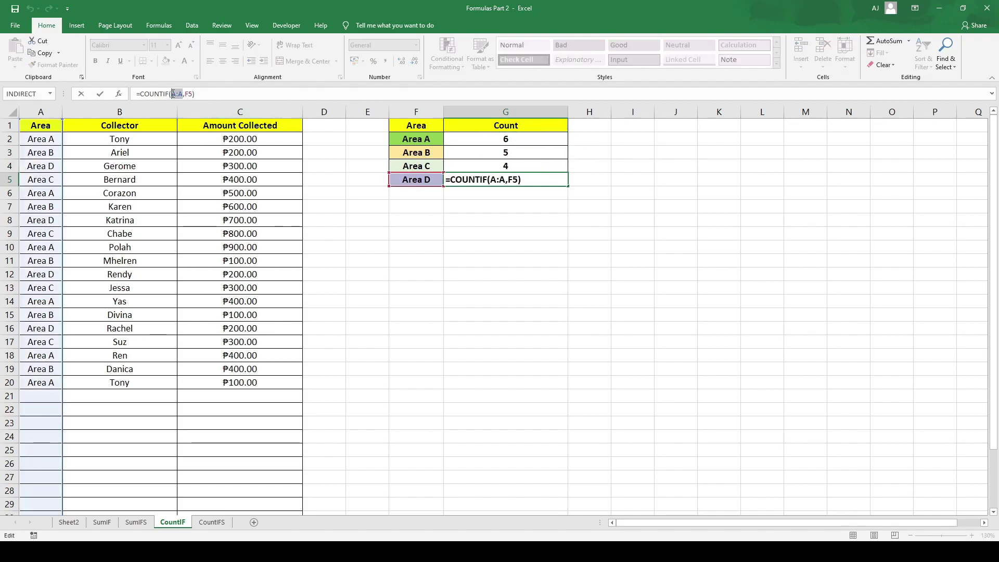
{"action": "left_click", "coordinate": [188, 95]}
- Close G5's formula unchanged, then select the Area and Amount columns and the count grid on CountIFS
{"action": "key", "text": "Return"}
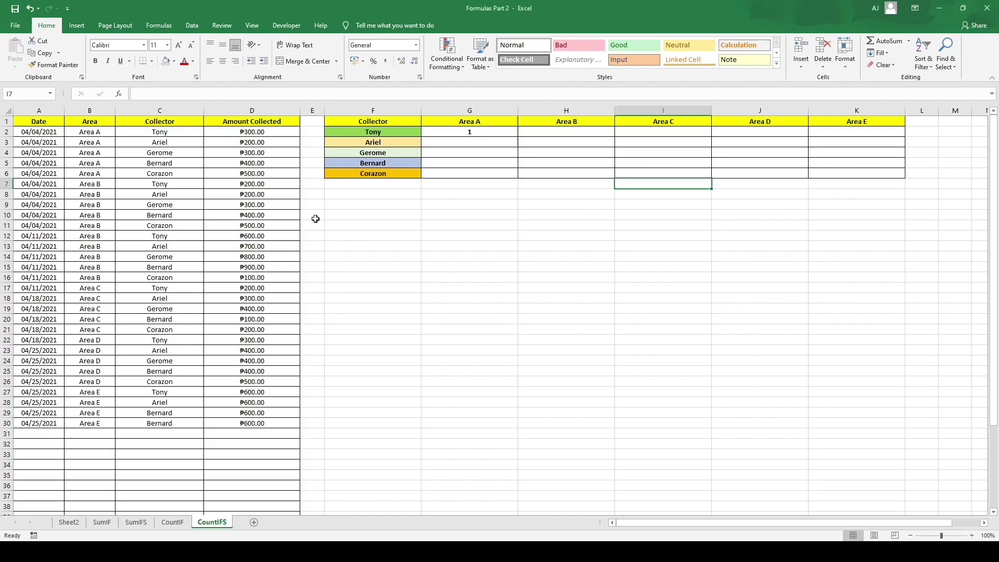
{"action": "left_click", "coordinate": [39, 110]}
{"action": "left_click", "coordinate": [87, 108]}
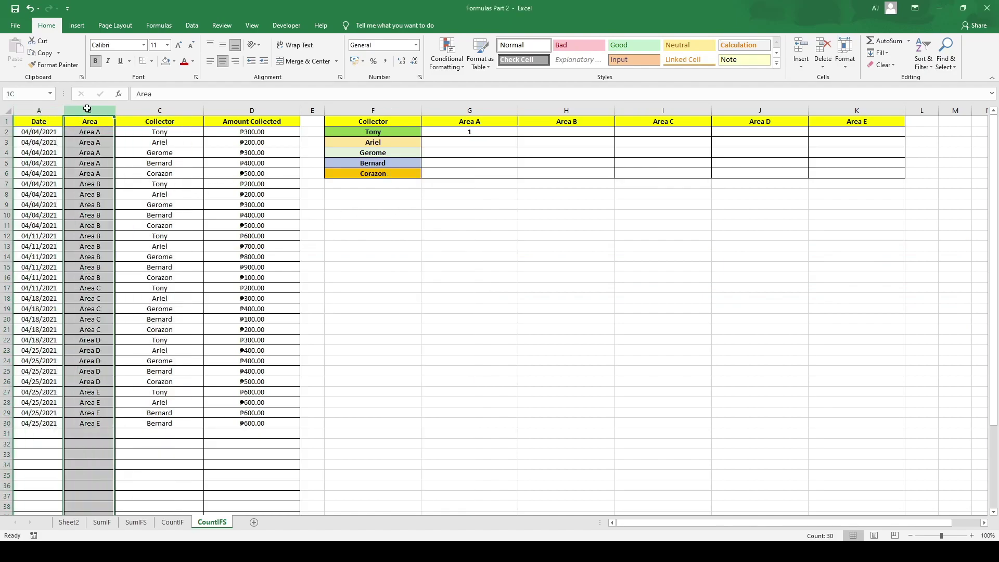
{"action": "left_click", "coordinate": [179, 109]}
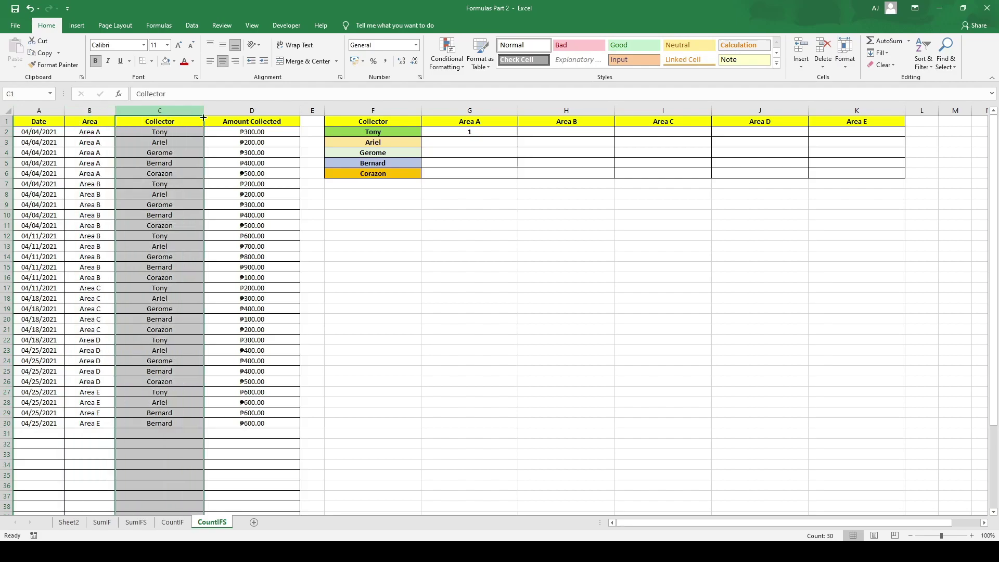
{"action": "left_click", "coordinate": [252, 110]}
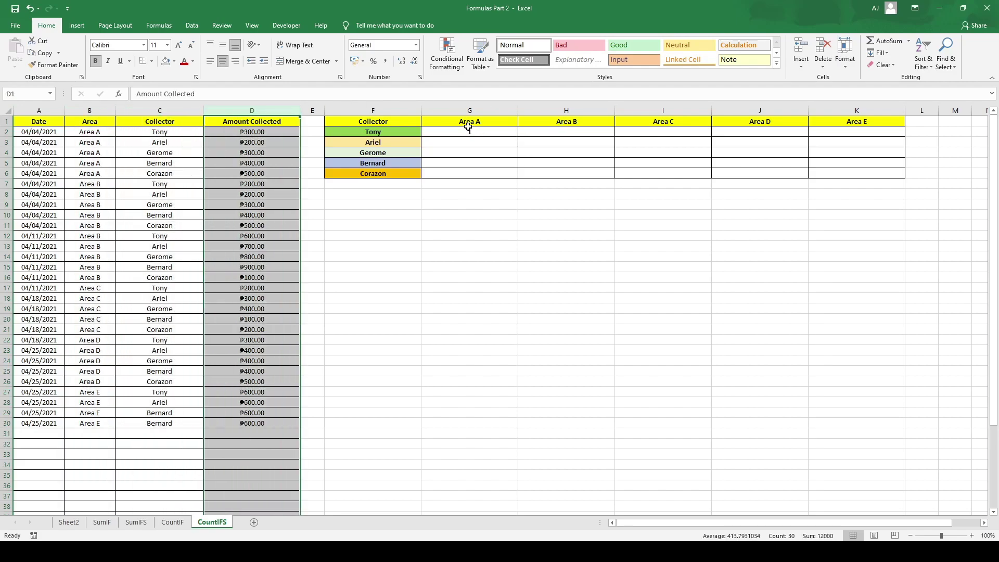
{"action": "mouse_move", "coordinate": [476, 134]}
{"action": "left_mouse_down"}
{"action": "mouse_move", "coordinate": [684, 165]}
{"action": "mouse_move", "coordinate": [833, 170]}
{"action": "mouse_move", "coordinate": [505, 136]}
{"action": "left_mouse_up"}
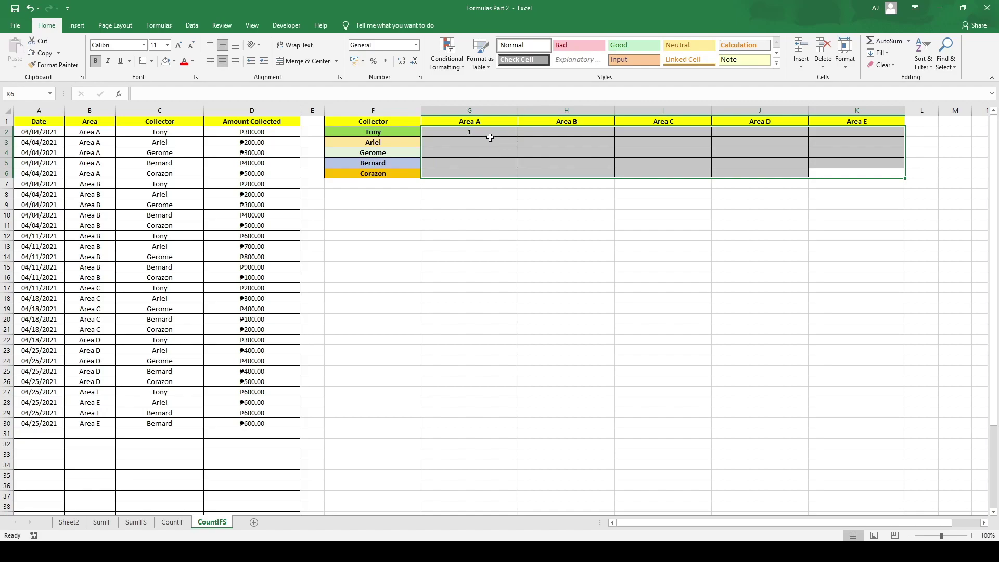
{"action": "left_click", "coordinate": [483, 131]}
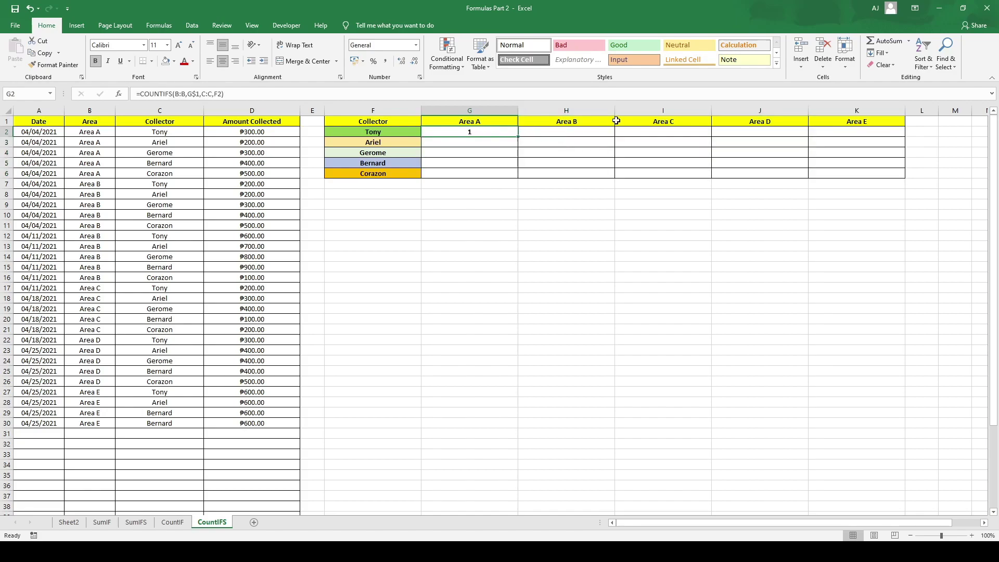
{"action": "key", "text": "Delete"}
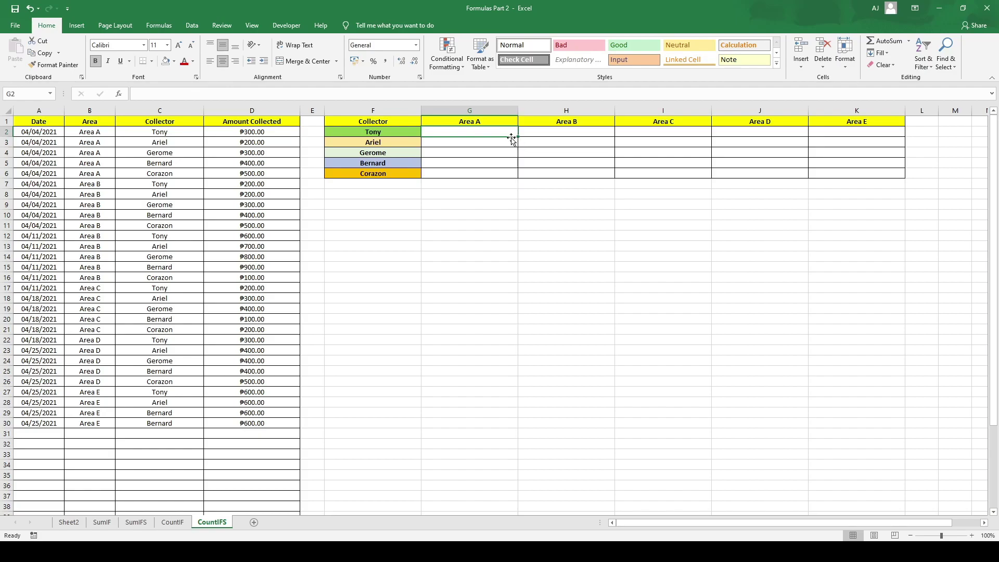
{"action": "key", "text": "Down"}
{"action": "left_click", "coordinate": [499, 131]}
{"action": "left_click_drag", "start_coordinate": [179, 133], "coordinate": [144, 412]}
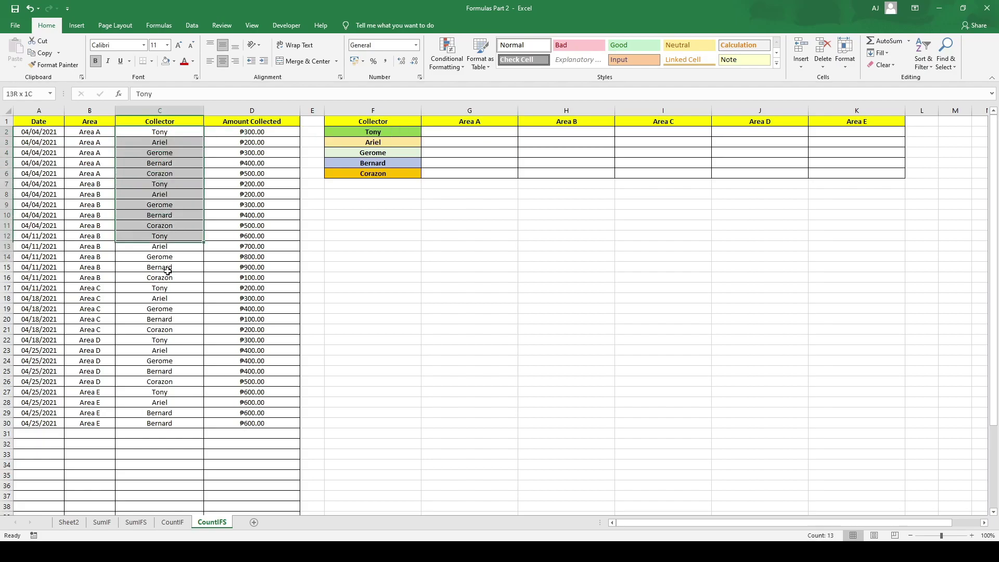
{"action": "left_click", "coordinate": [194, 136]}
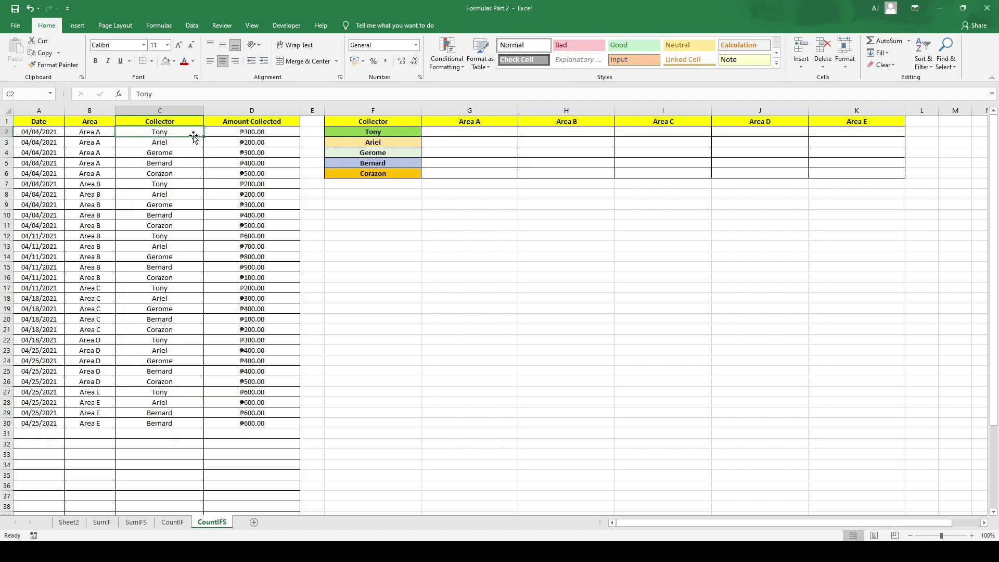
{"action": "left_click", "coordinate": [88, 113]}
{"action": "left_click", "coordinate": [468, 131]}
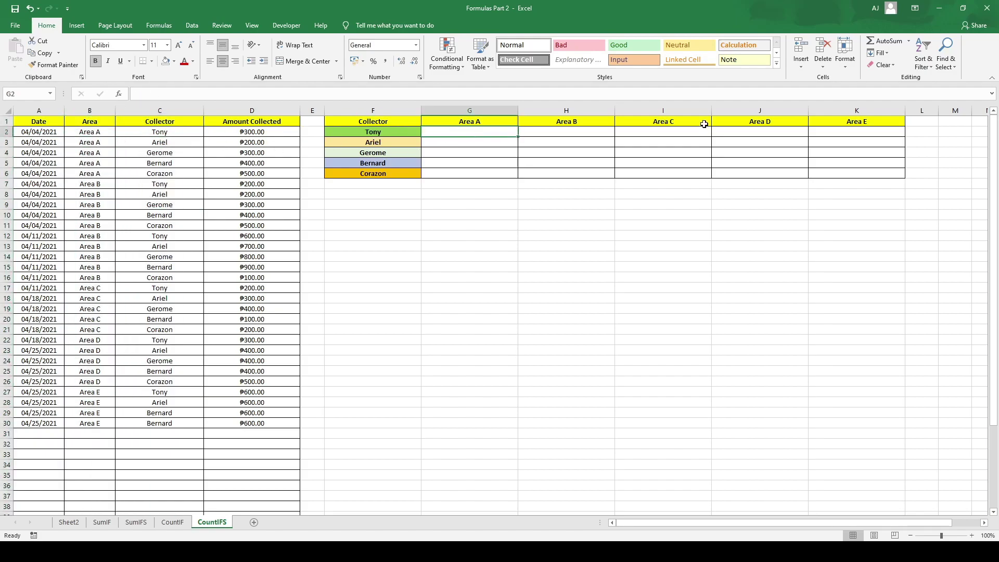
- Type =COUNTIFS(C:C,F2, in G2 using the Collector column and Tony as criterion
{"action": "type", "text": "="}
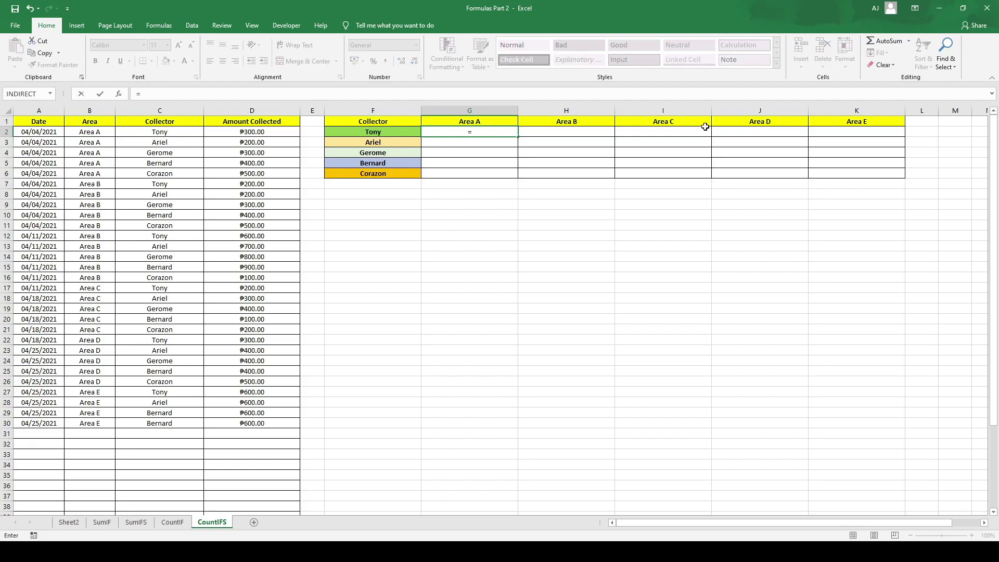
{"action": "type", "text": "COUNT"}
{"action": "type", "text": "I"}
{"action": "type", "text": "FS"}
{"action": "type", "text": "("}
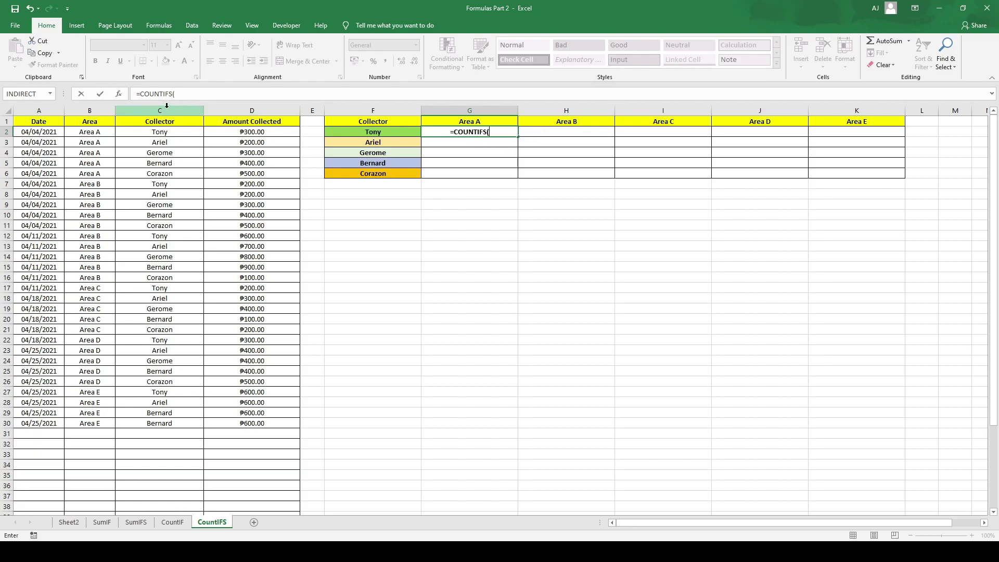
{"action": "left_click", "coordinate": [166, 106]}
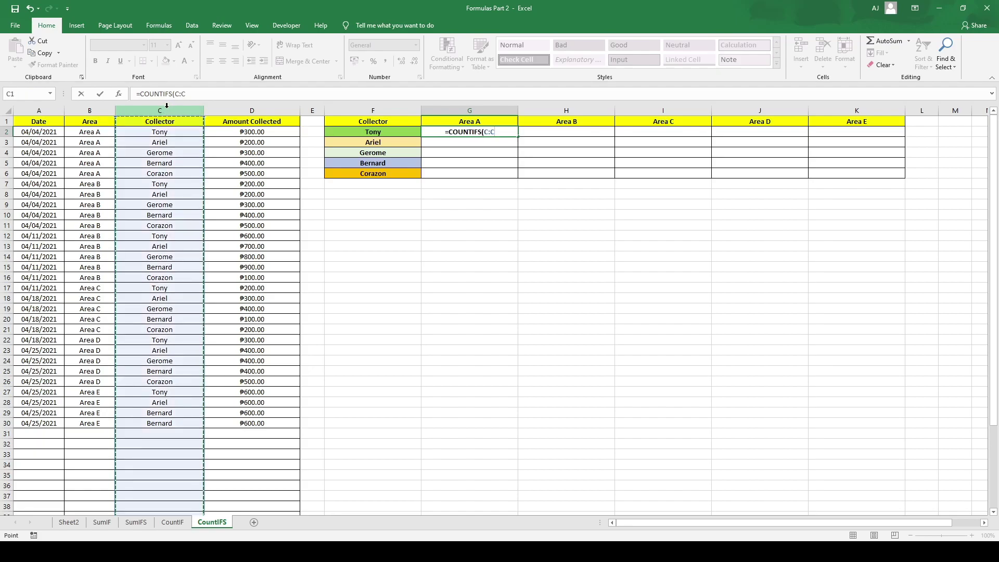
{"action": "left_click", "coordinate": [471, 132]}
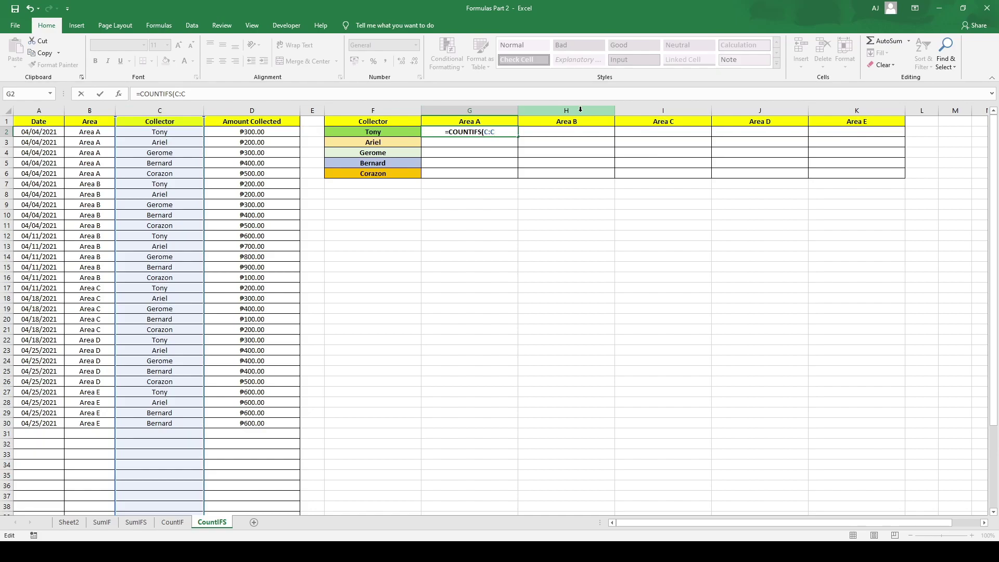
{"action": "type", "text": ","}
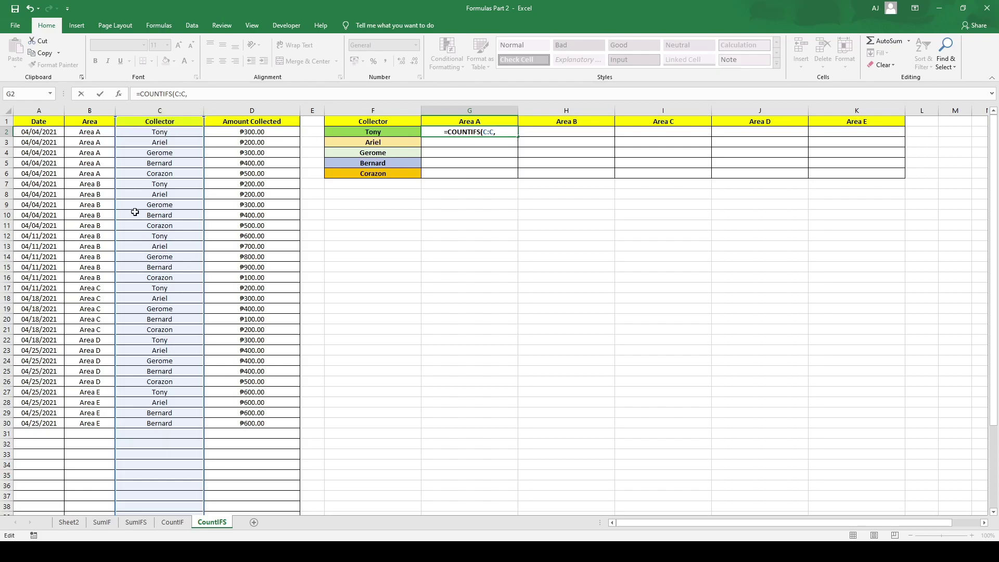
{"action": "left_click", "coordinate": [392, 132]}
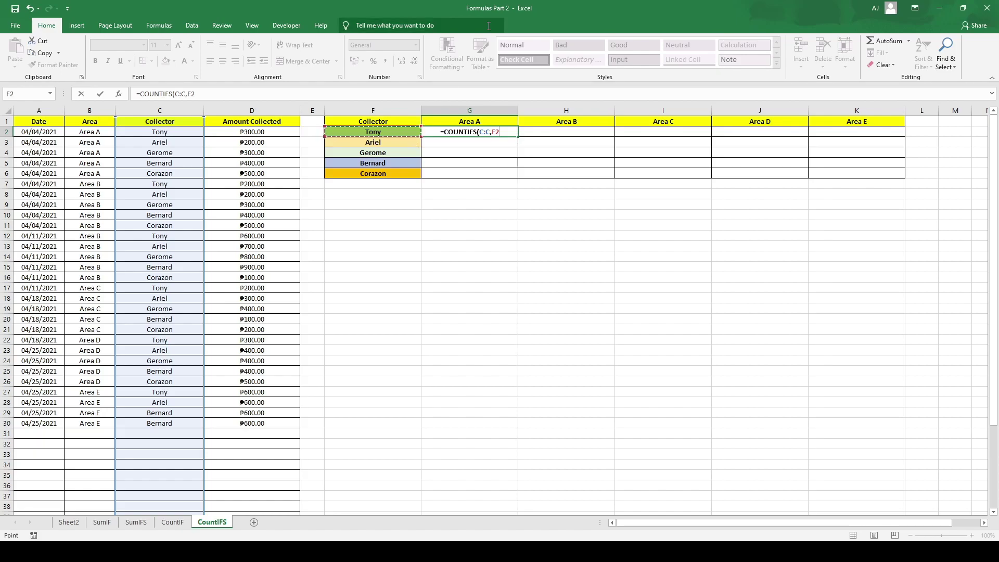
{"action": "type", "text": ","}
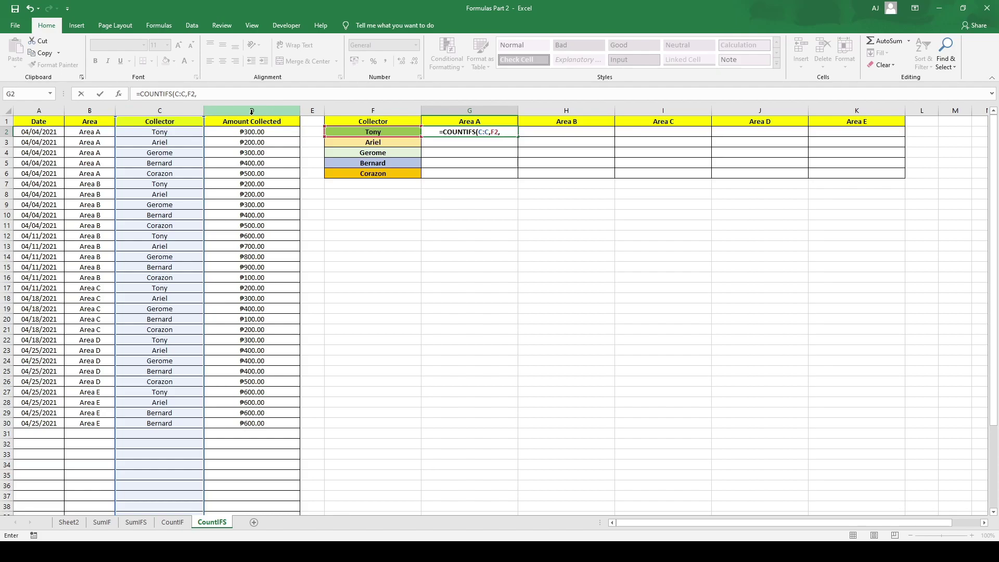
- Add B:B and G1 to complete =COUNTIFS(C:C,F2,B:B,G1) in G2
{"action": "left_click", "coordinate": [92, 110]}
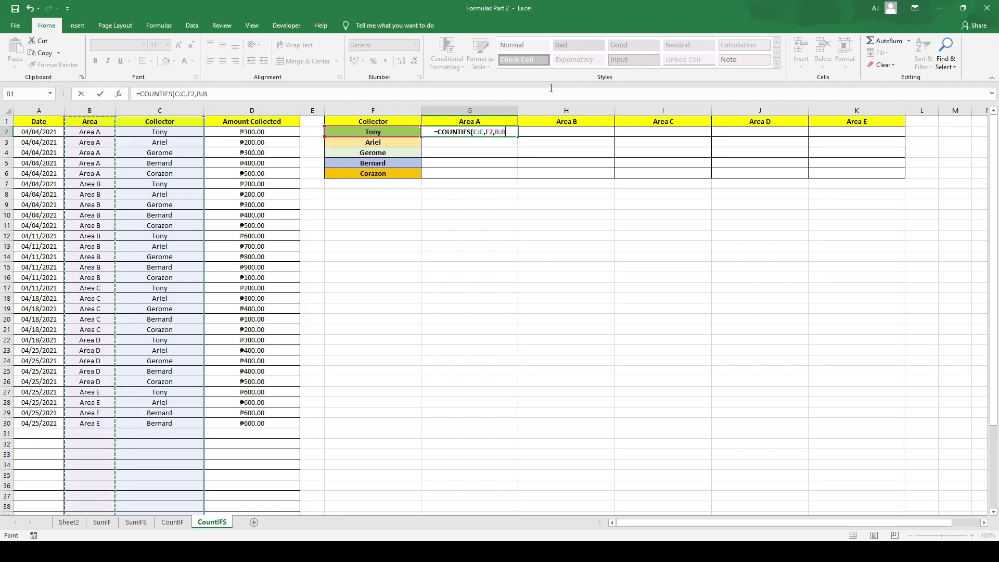
{"action": "type", "text": ","}
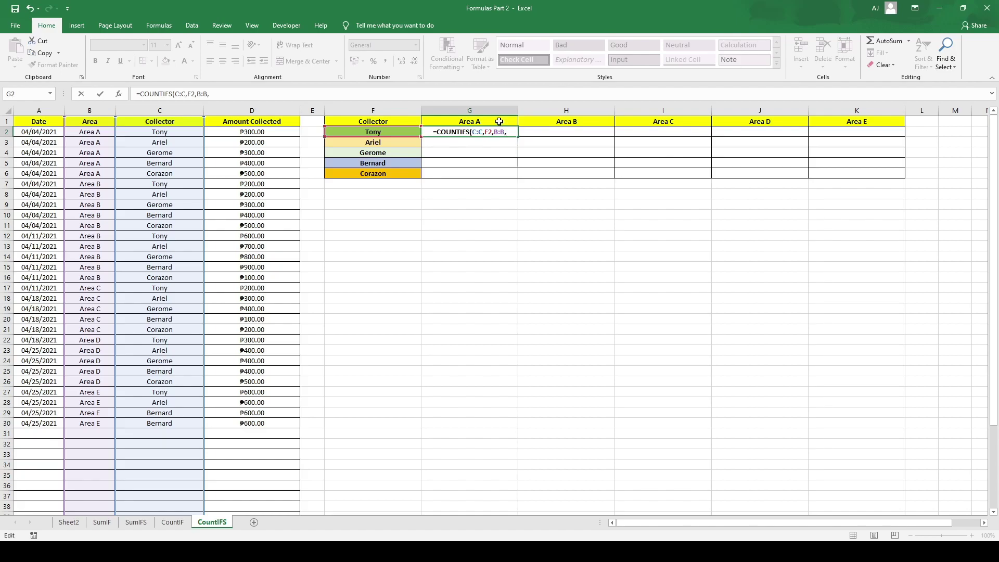
{"action": "left_click", "coordinate": [499, 121]}
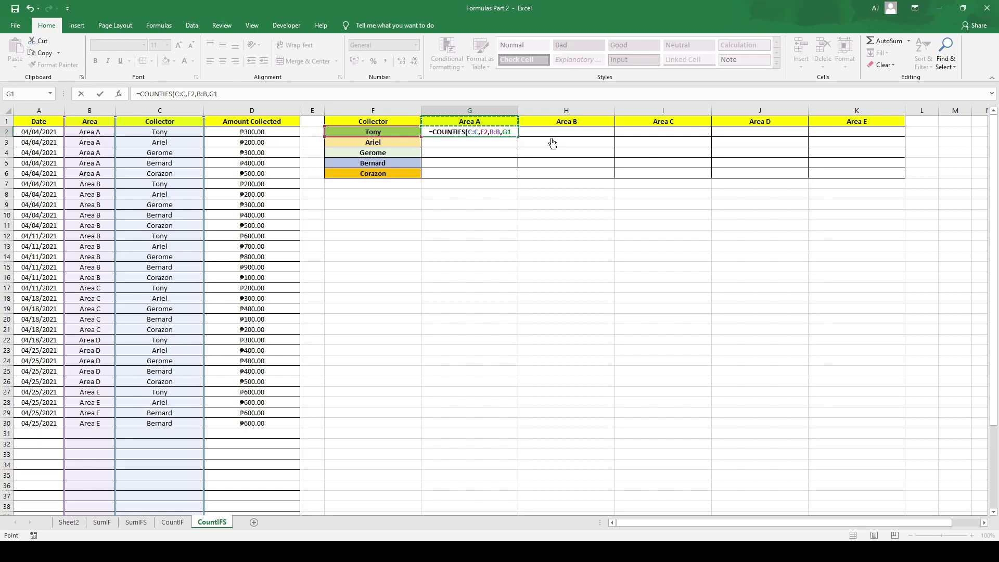
{"action": "type", "text": ")"}
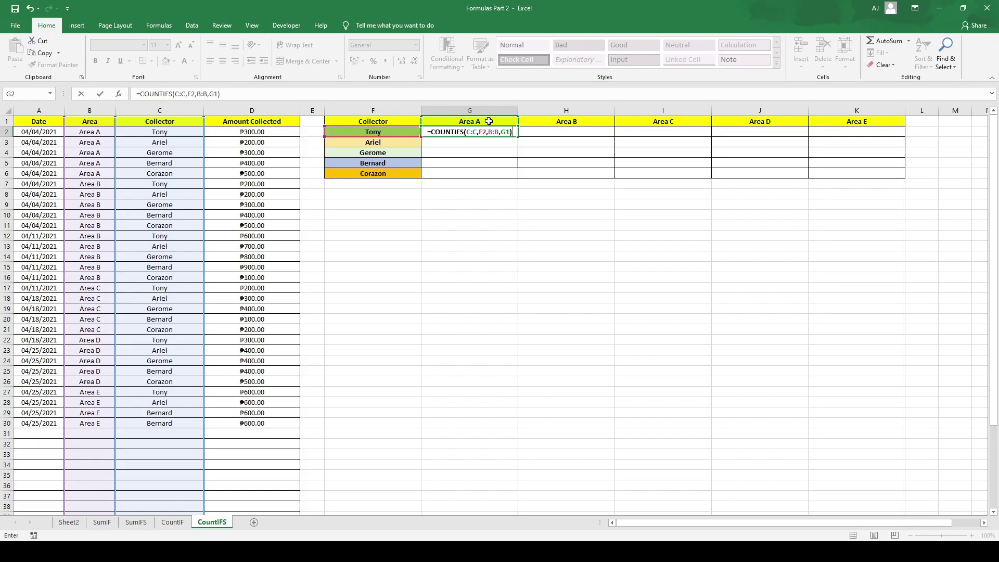
{"action": "key", "text": "Return"}
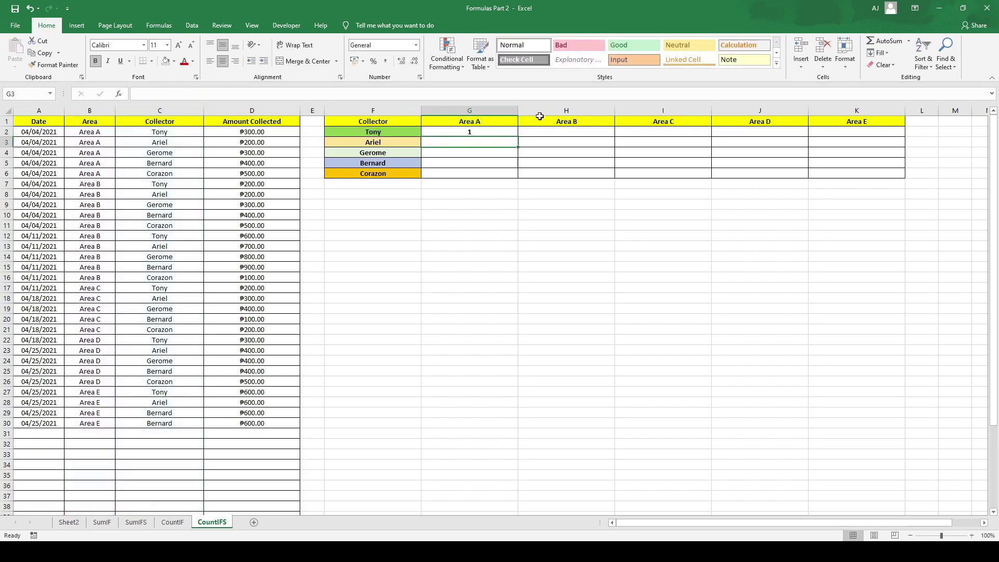
{"action": "left_click", "coordinate": [481, 134]}
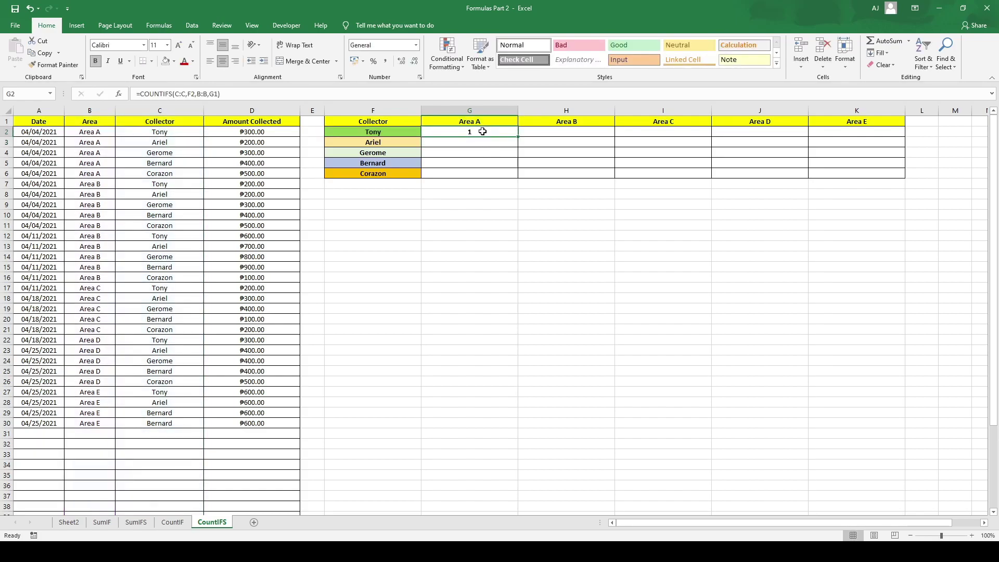
{"action": "mouse_move", "coordinate": [104, 123]}
{"action": "left_mouse_down"}
{"action": "mouse_move", "coordinate": [249, 368]}
{"action": "mouse_move", "coordinate": [245, 403]}
{"action": "left_mouse_up"}
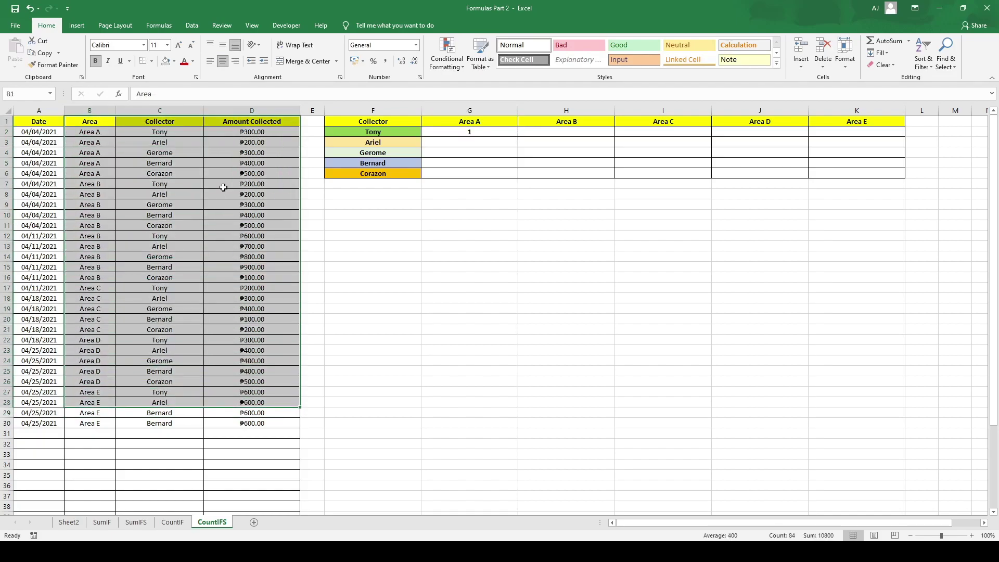
{"action": "left_click", "coordinate": [76, 131]}
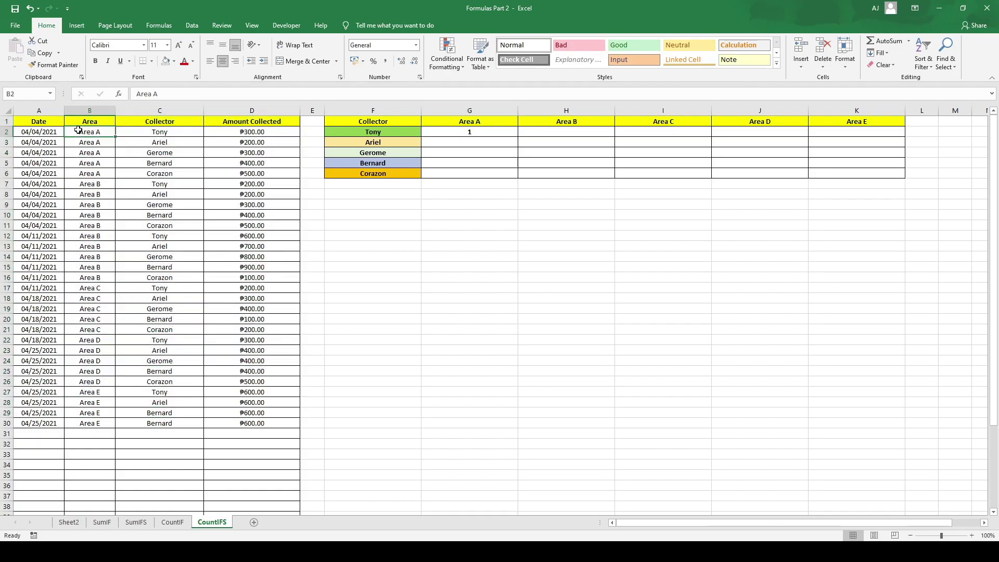
{"action": "left_click", "coordinate": [142, 131]}
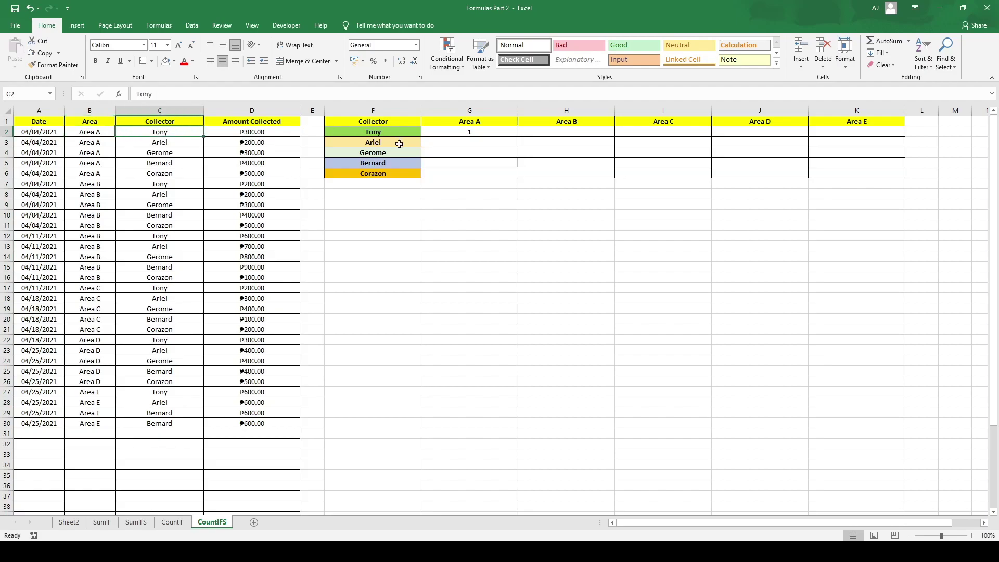
{"action": "left_click", "coordinate": [480, 132]}
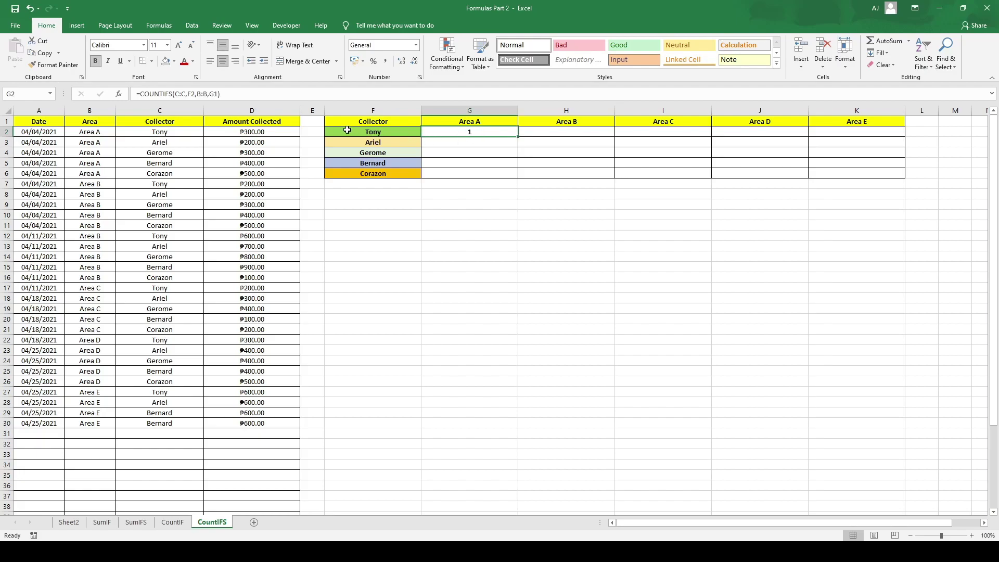
{"action": "left_click", "coordinate": [214, 93]}
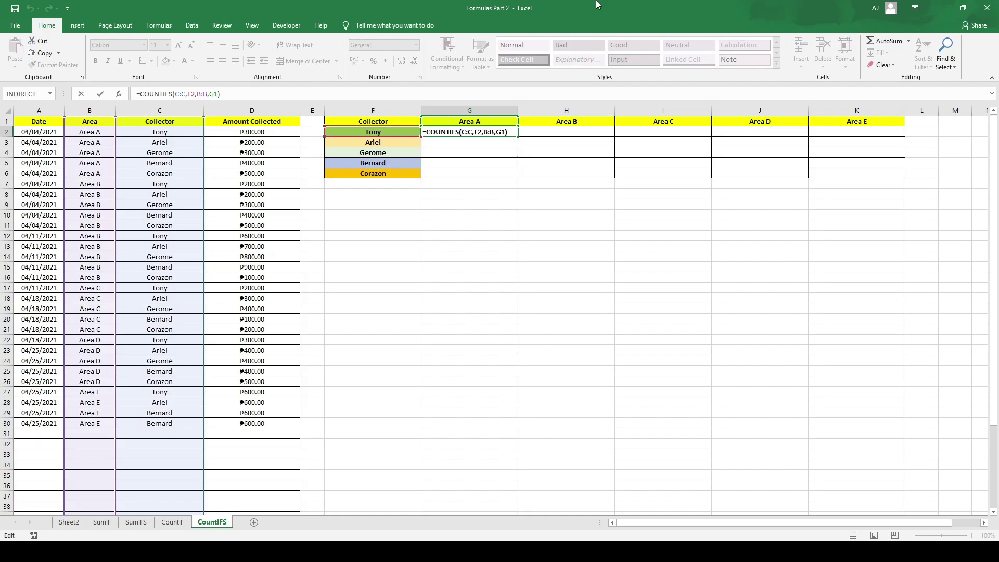
- Lock the header as G$1 and copy the COUNTIFS formula into G3:G6, each returning 1
{"action": "type", "text": "$"}
{"action": "key", "text": "Return"}
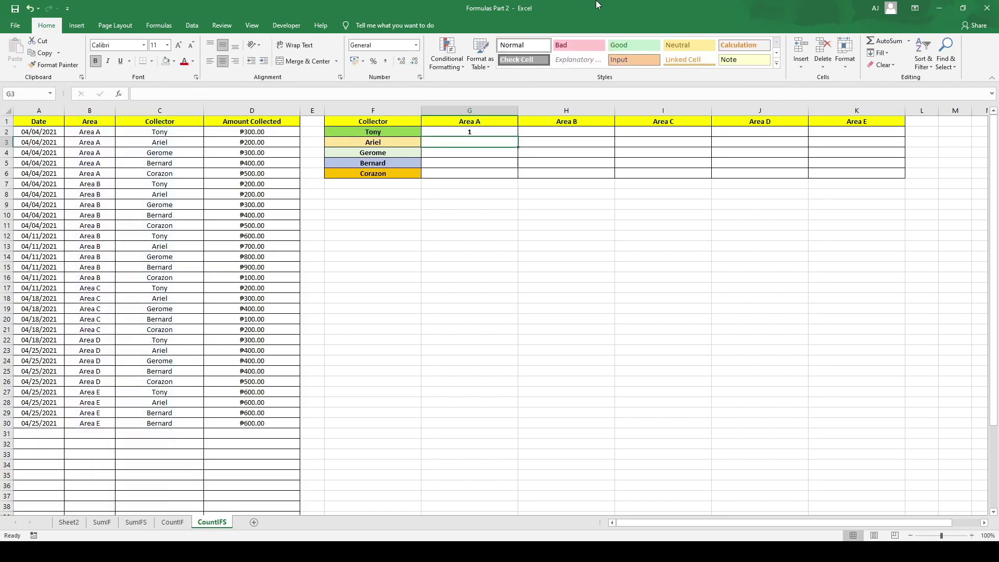
{"action": "left_click", "coordinate": [480, 131]}
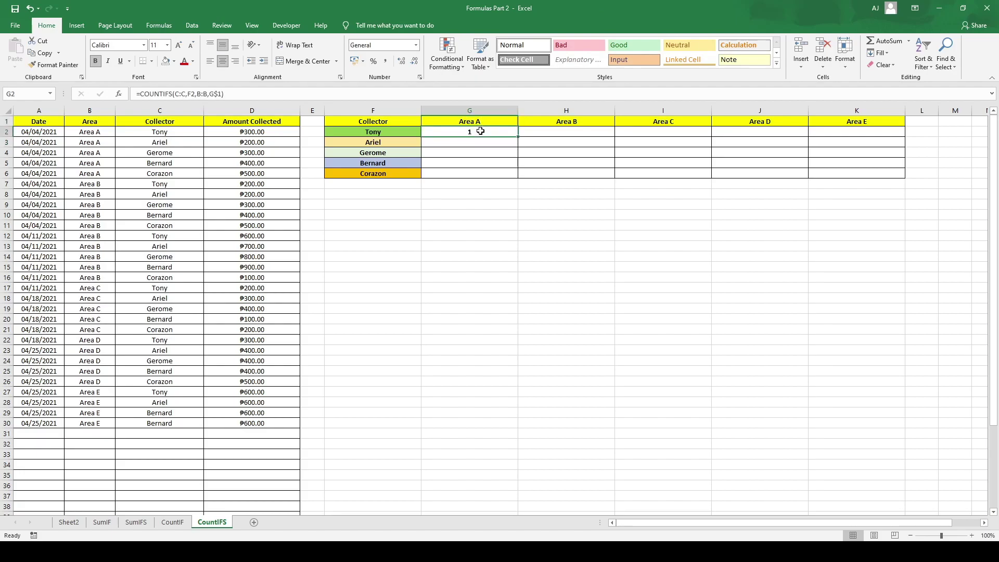
{"action": "key", "text": "ctrl+c"}
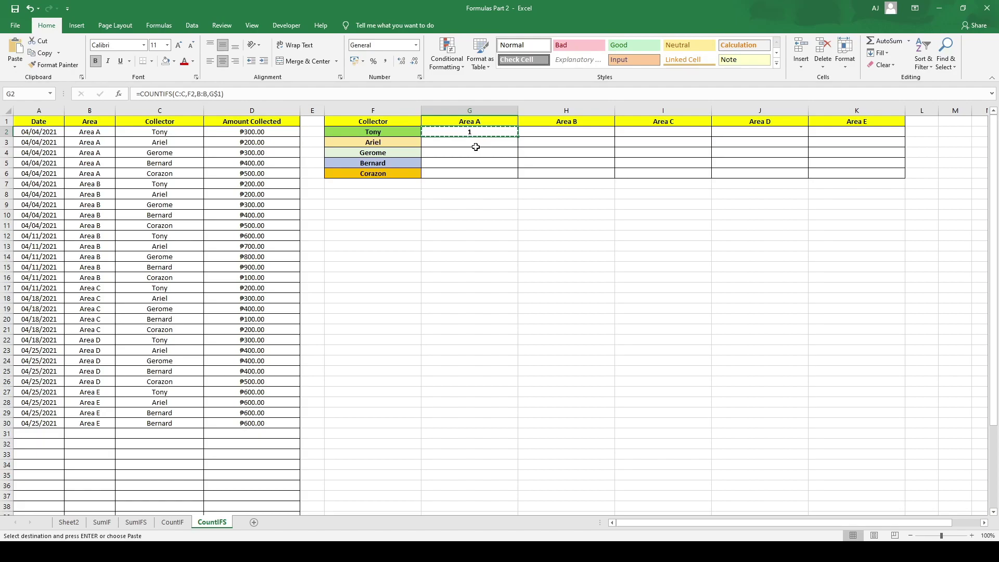
{"action": "left_click_drag", "start_coordinate": [474, 143], "coordinate": [476, 173]}
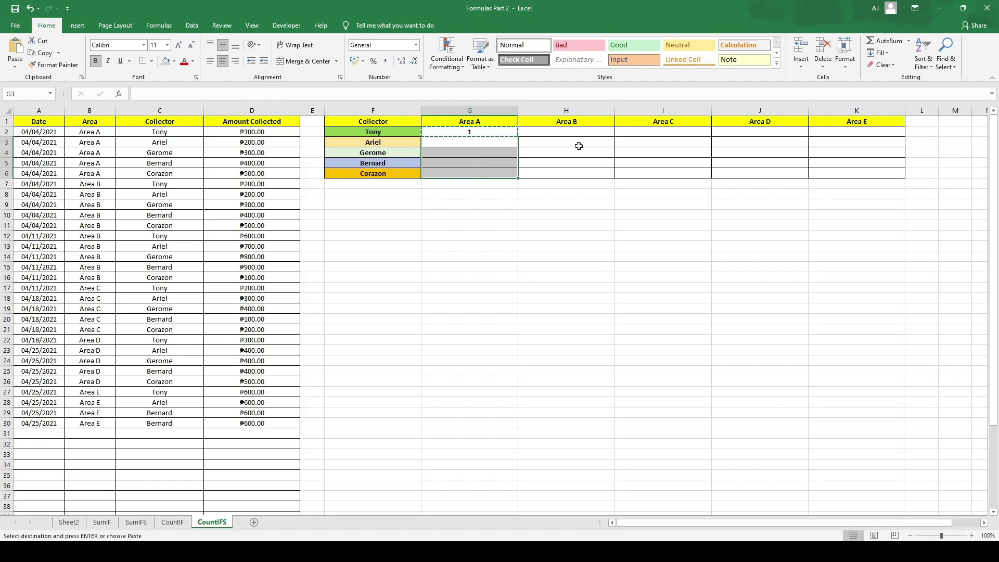
{"action": "key", "text": "ctrl+v"}
{"action": "key", "text": "Escape"}
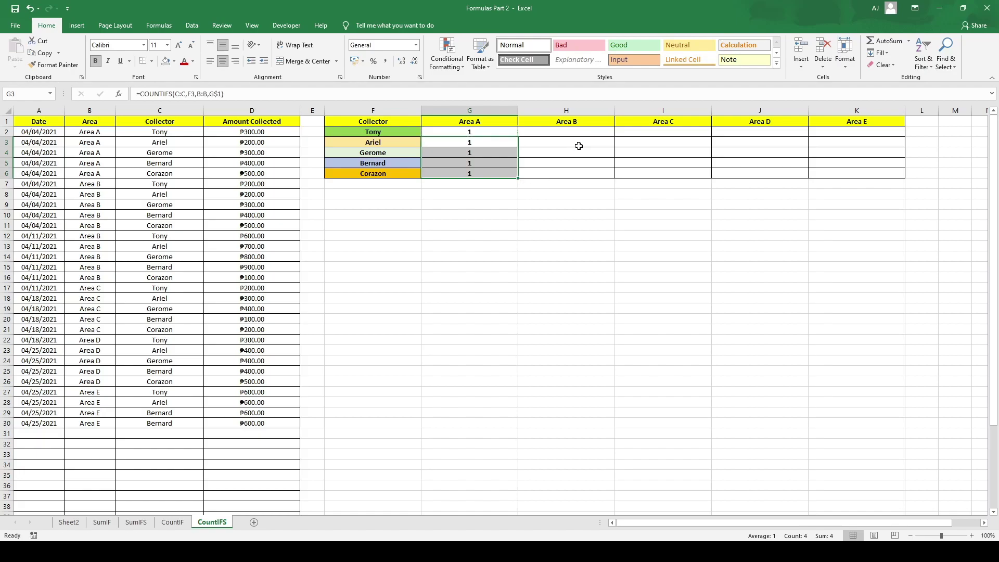
{"action": "mouse_move", "coordinate": [445, 133]}
{"action": "left_mouse_down"}
{"action": "mouse_move", "coordinate": [482, 154]}
{"action": "mouse_move", "coordinate": [484, 173]}
{"action": "left_mouse_up"}
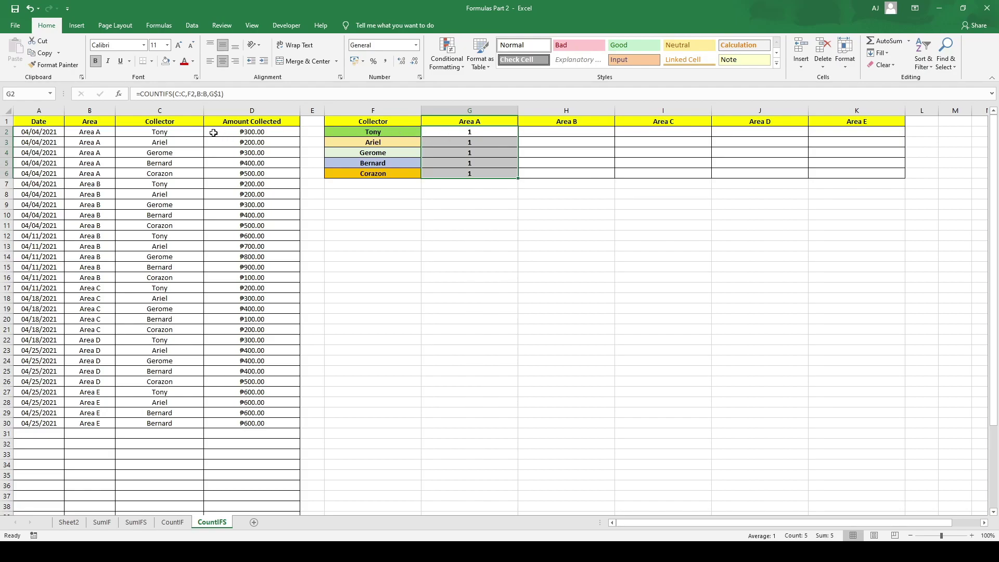
{"action": "left_click", "coordinate": [156, 143]}
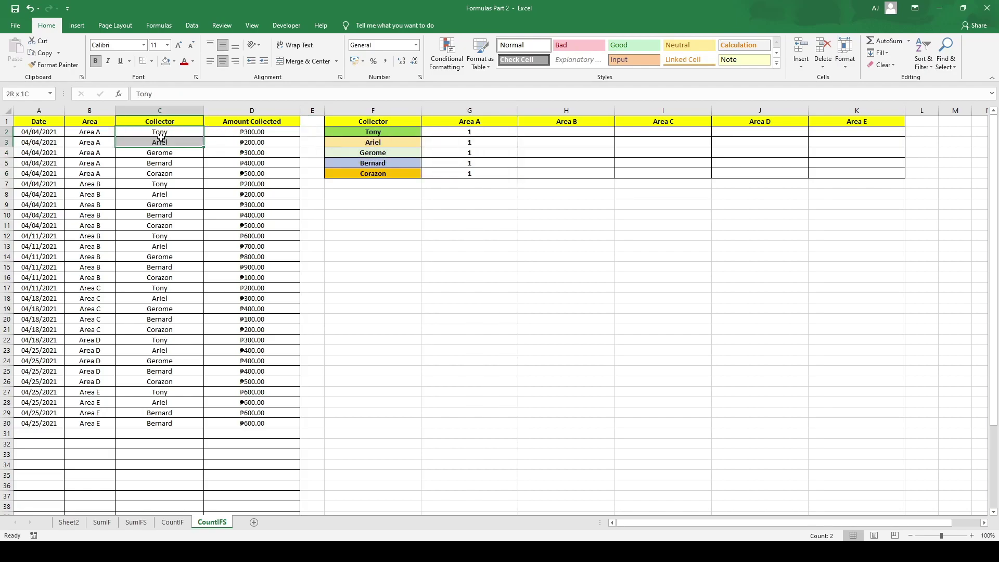
{"action": "left_click", "coordinate": [391, 134]}
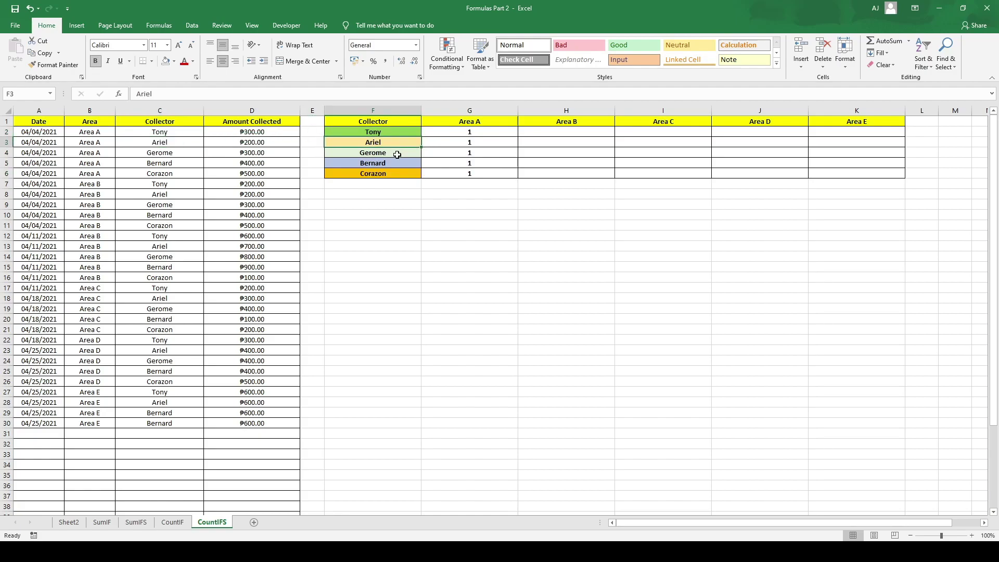
{"action": "left_click", "coordinate": [401, 174]}
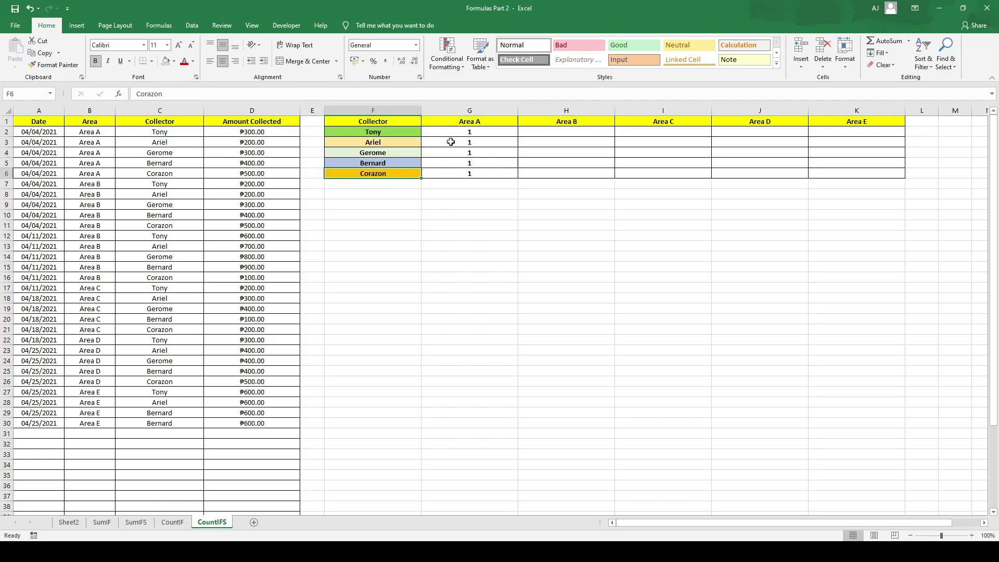
{"action": "left_click", "coordinate": [465, 123]}
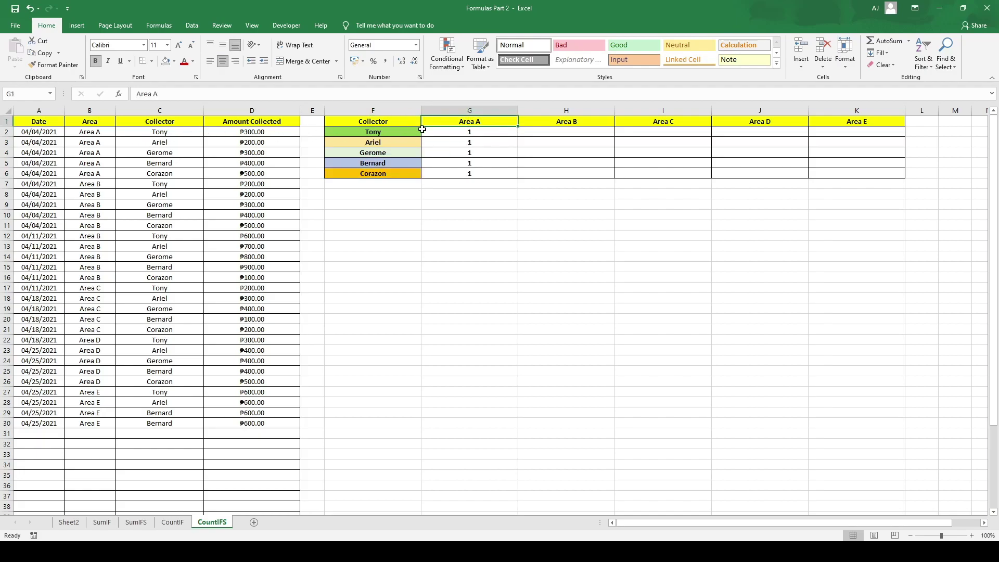
{"action": "left_click", "coordinate": [474, 133]}
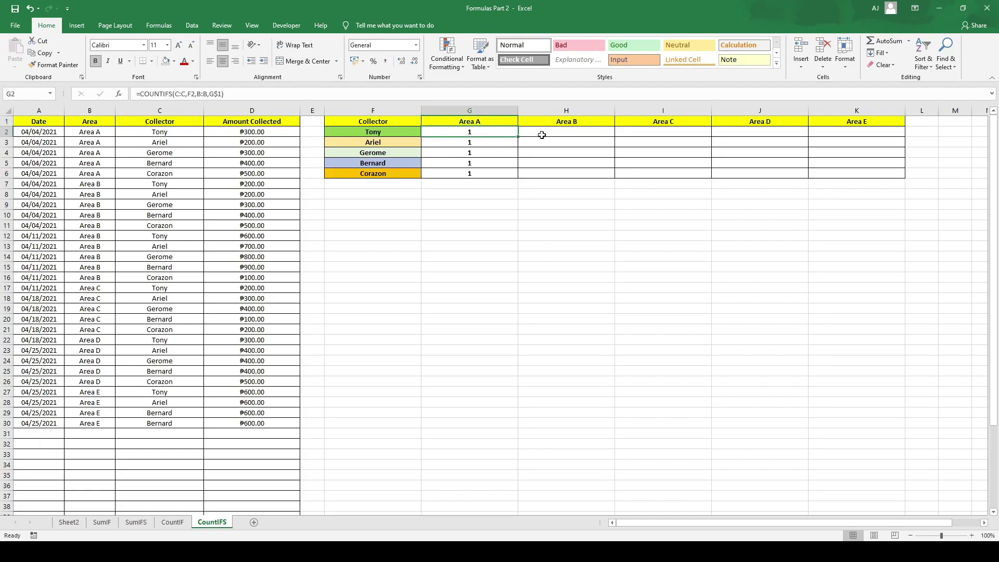
{"action": "left_click", "coordinate": [577, 132]}
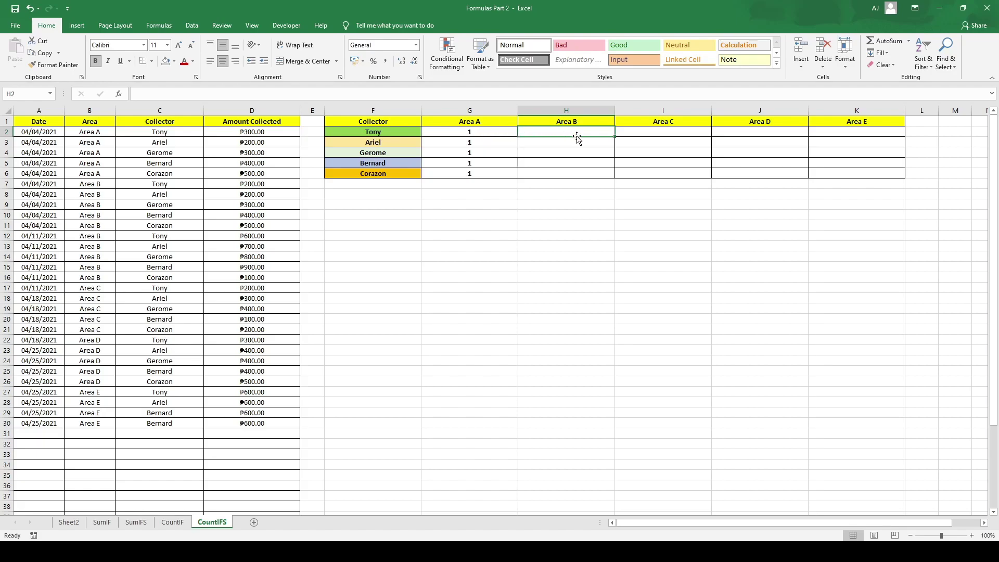
- Enter =COUNTIFS(C:C,F2,B:B,H1) in H2, returning 2 for Tony in Area B
{"action": "type", "text": "="}
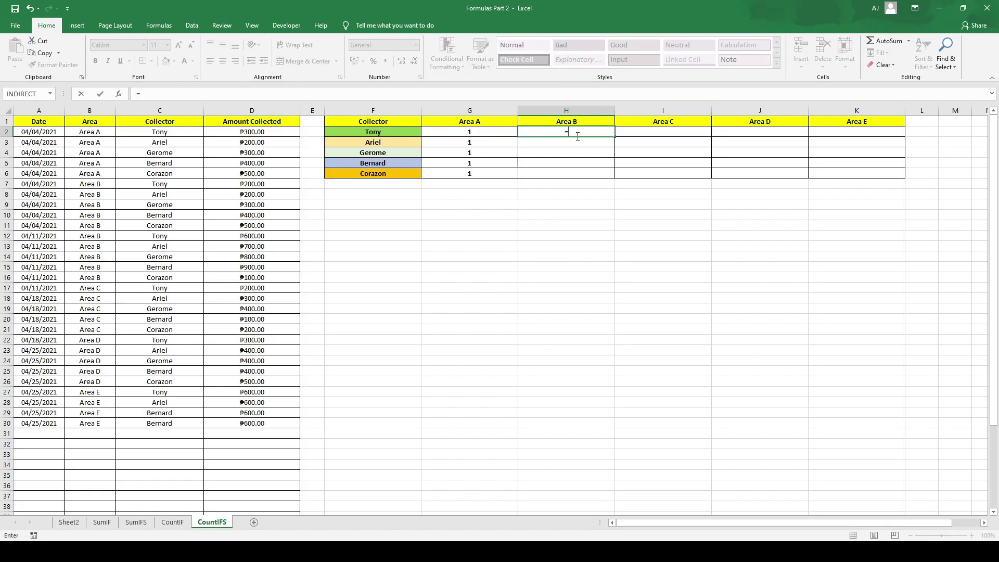
{"action": "type", "text": "COUNTI"}
{"action": "type", "text": "FS"}
{"action": "type", "text": "("}
{"action": "left_click", "coordinate": [175, 109]}
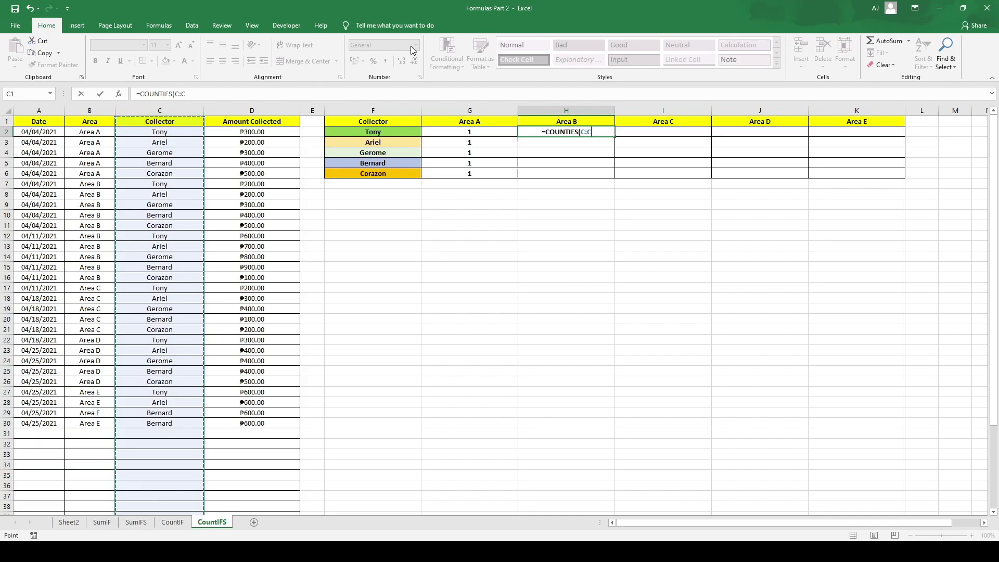
{"action": "type", "text": ","}
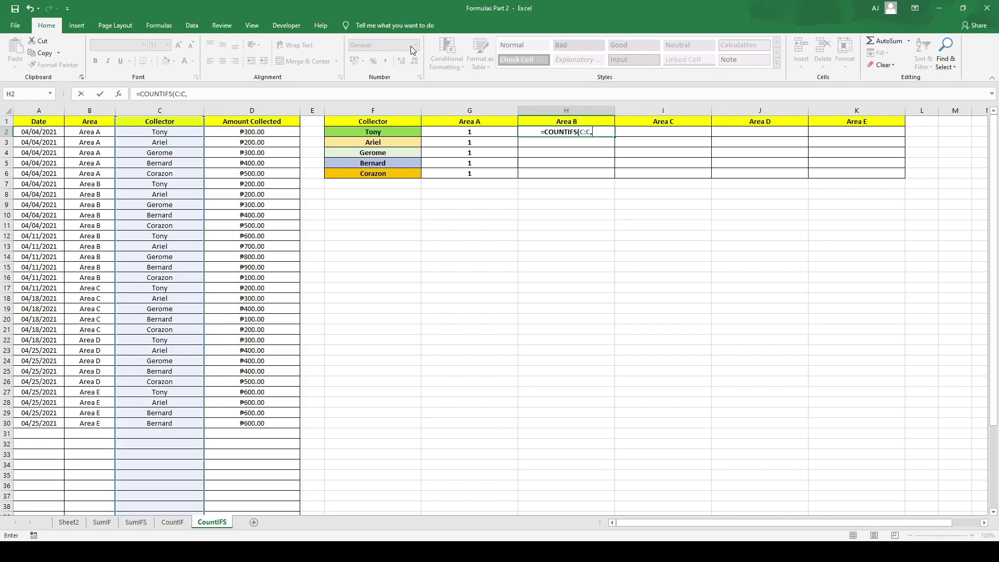
{"action": "left_click", "coordinate": [405, 131]}
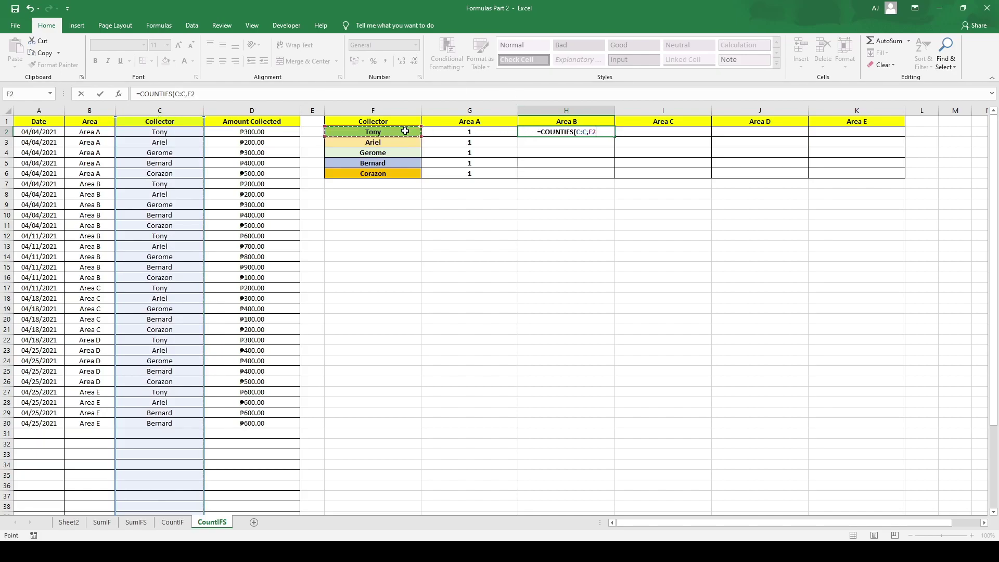
{"action": "type", "text": ","}
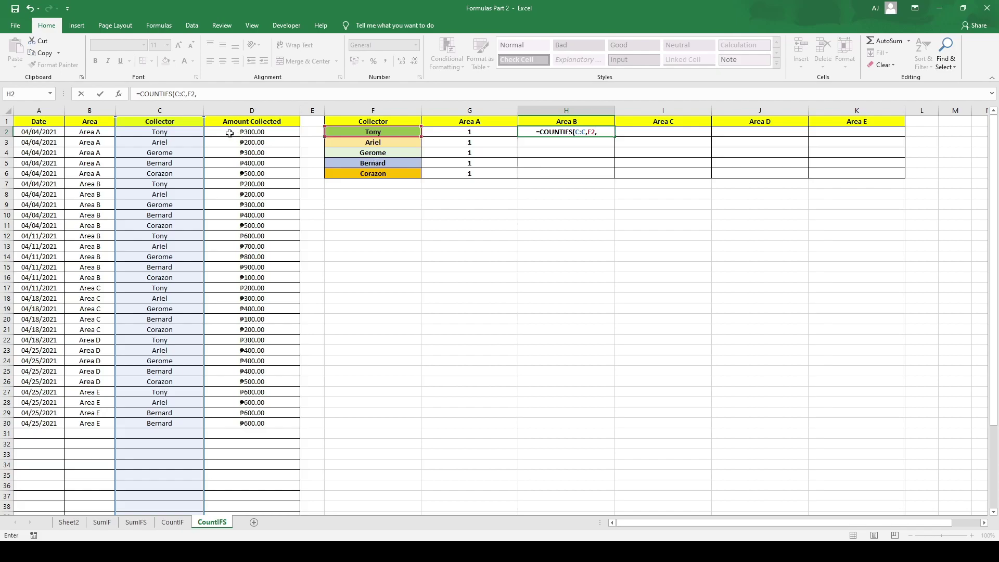
{"action": "left_click", "coordinate": [101, 108]}
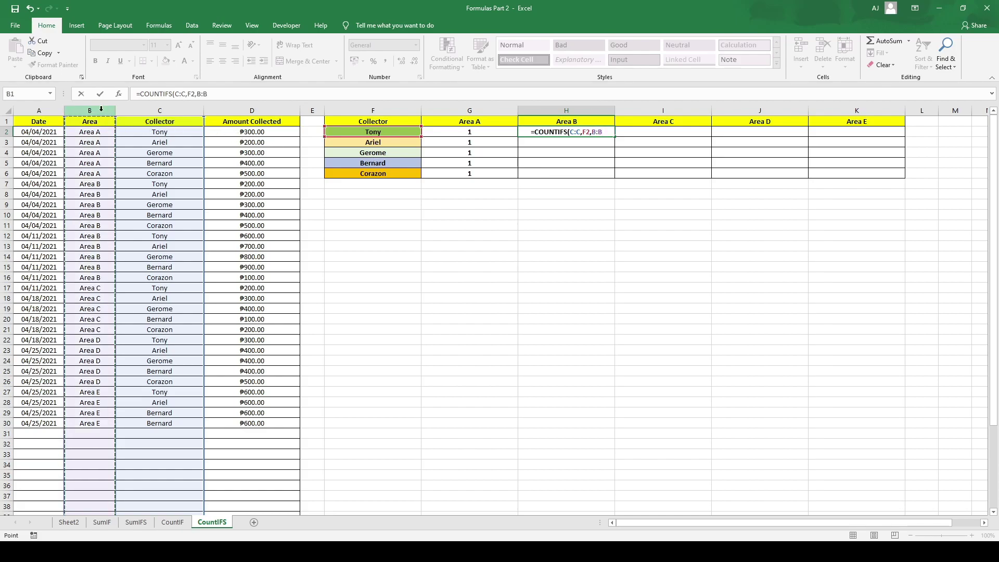
{"action": "type", "text": ","}
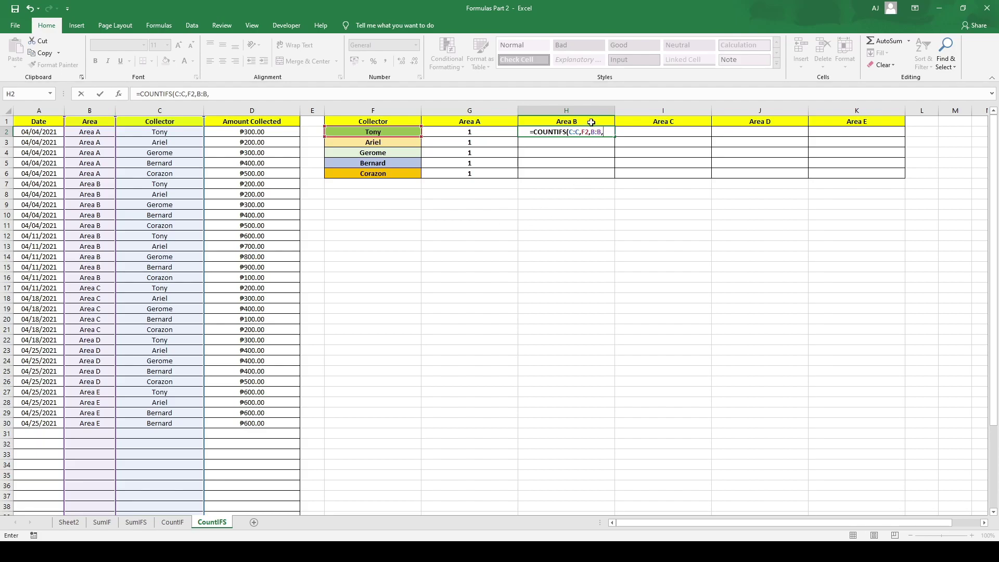
{"action": "left_click", "coordinate": [591, 121]}
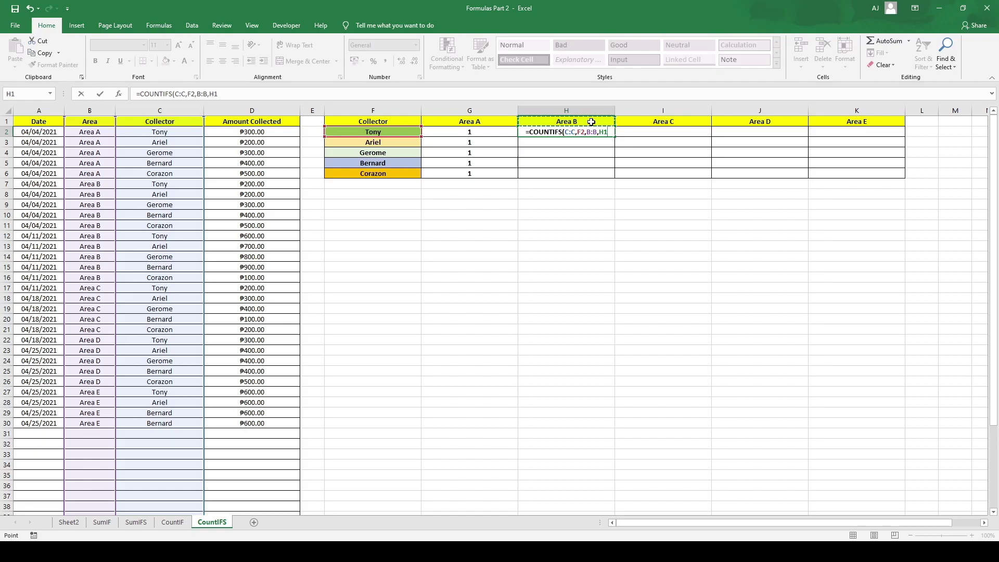
{"action": "type", "text": ")"}
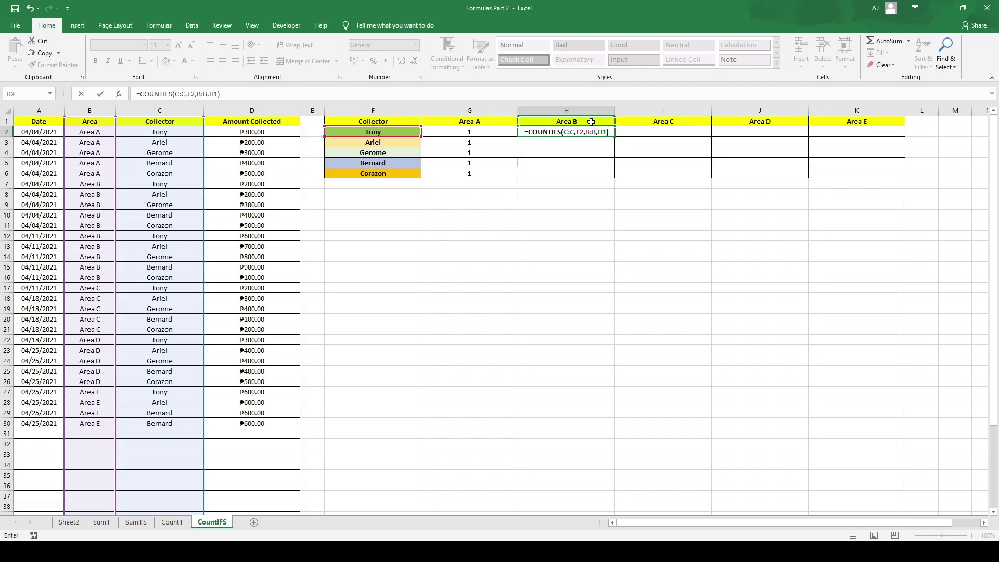
{"action": "key", "text": "Return"}
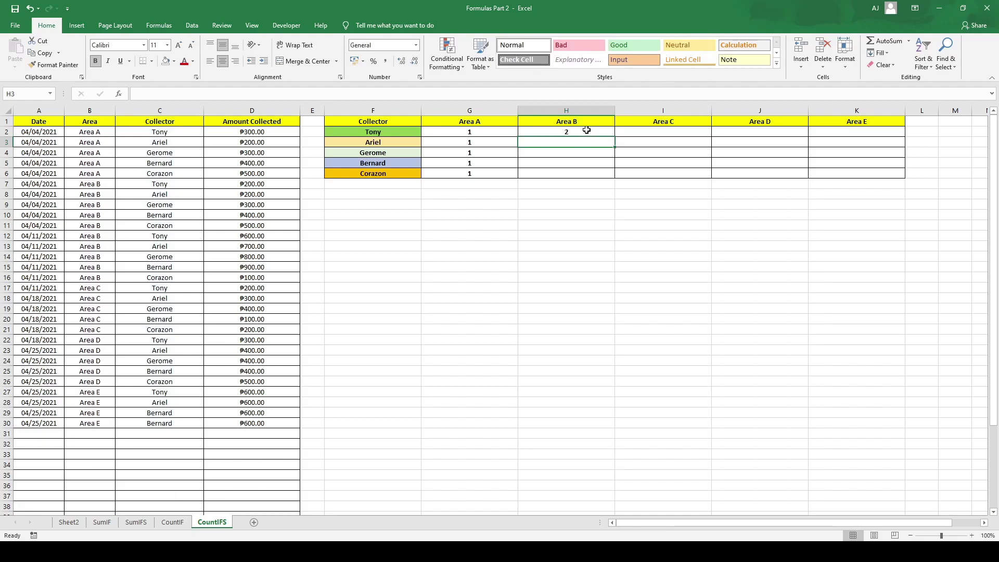
- Lock the header reference in H2's Area B formula to H$1
{"action": "left_click", "coordinate": [586, 132]}
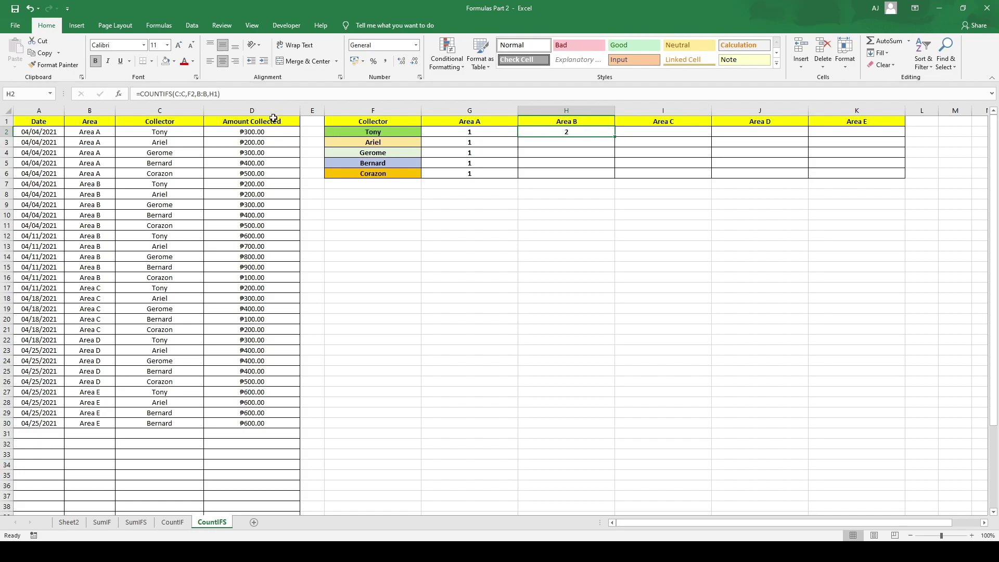
{"action": "left_click", "coordinate": [215, 94]}
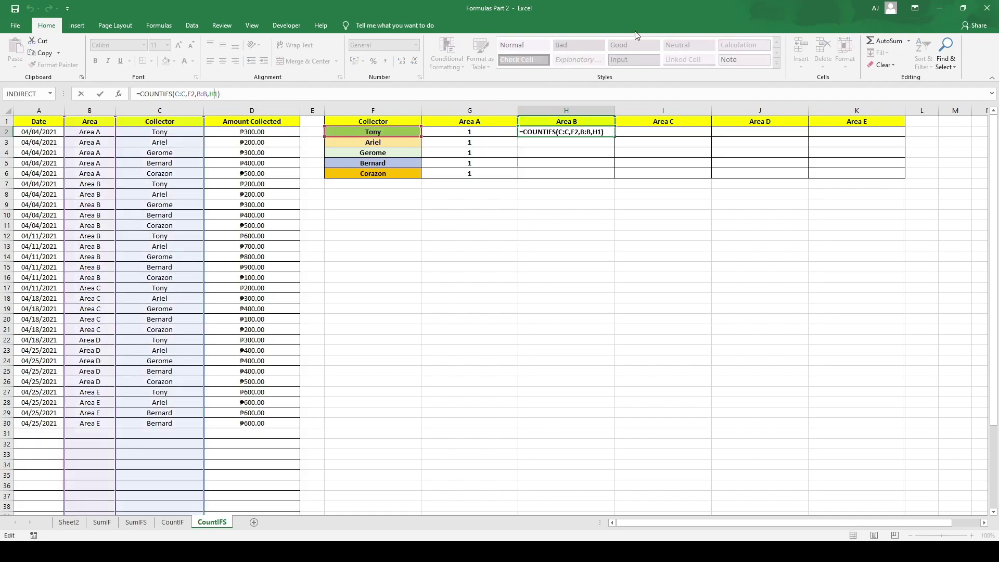
{"action": "type", "text": "$"}
{"action": "key", "text": "Return"}
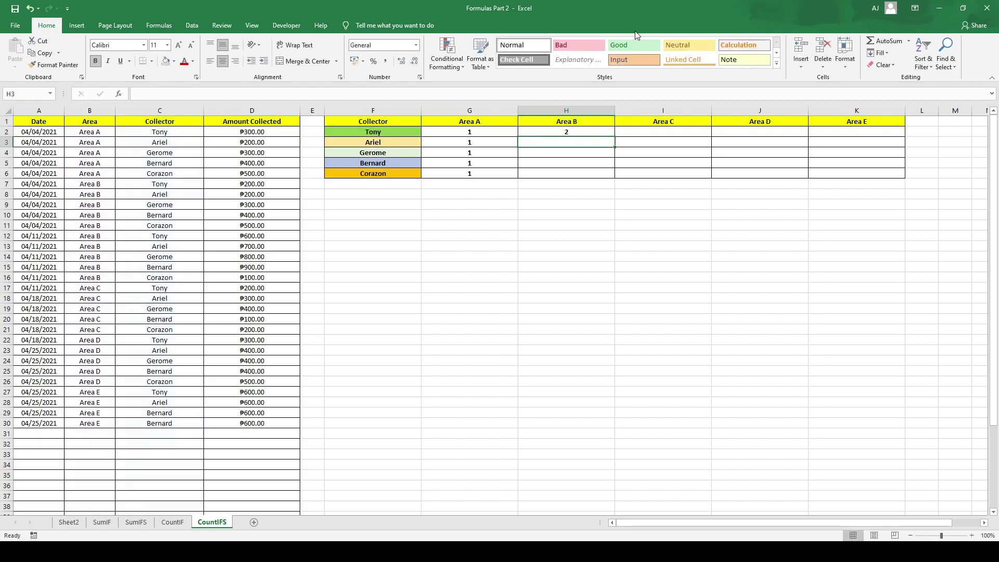
- Copy H2's formula into H3:H6 so every collector's Area B count returns 2
{"action": "left_click", "coordinate": [594, 131]}
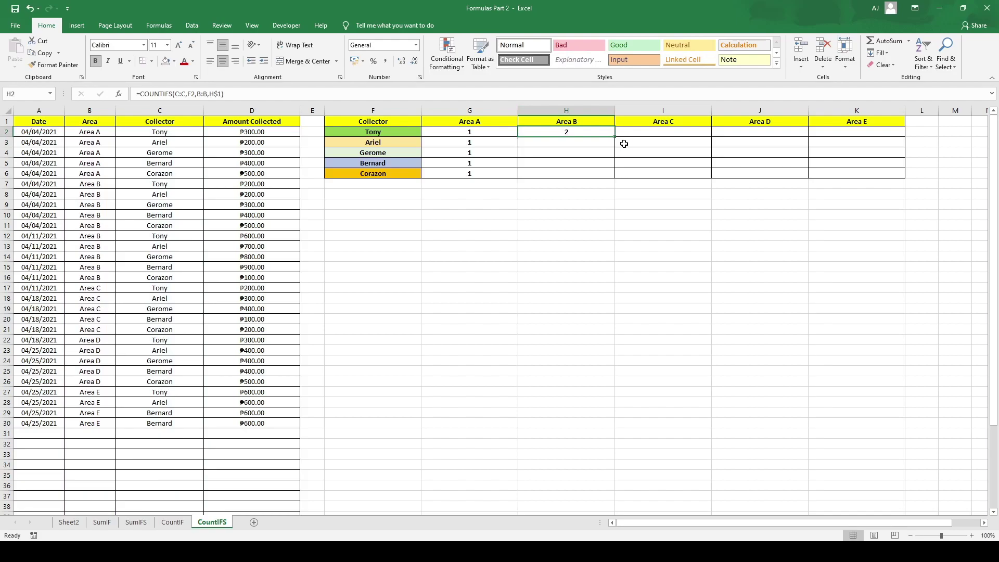
{"action": "key", "text": "ctrl+c"}
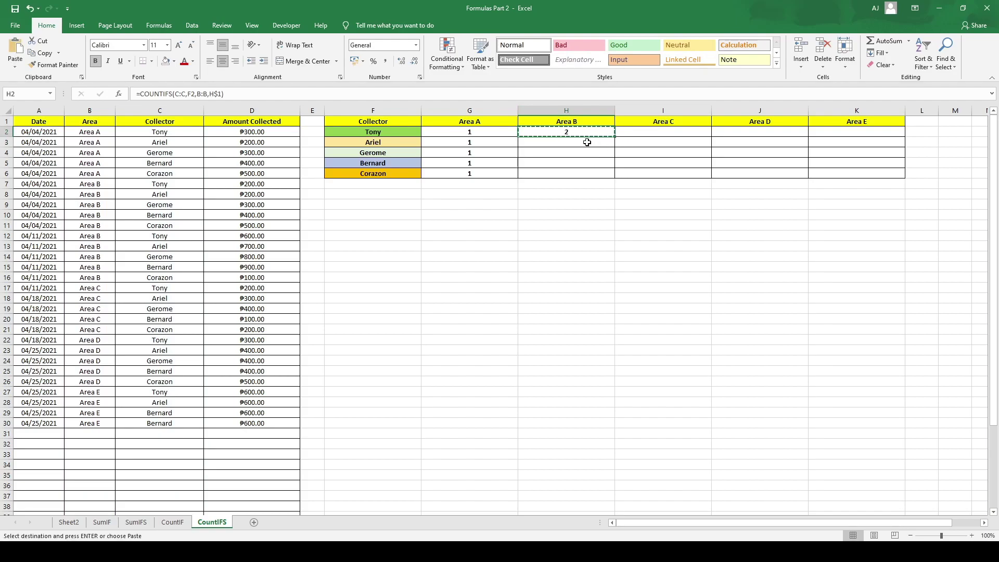
{"action": "left_click_drag", "start_coordinate": [587, 142], "coordinate": [581, 175]}
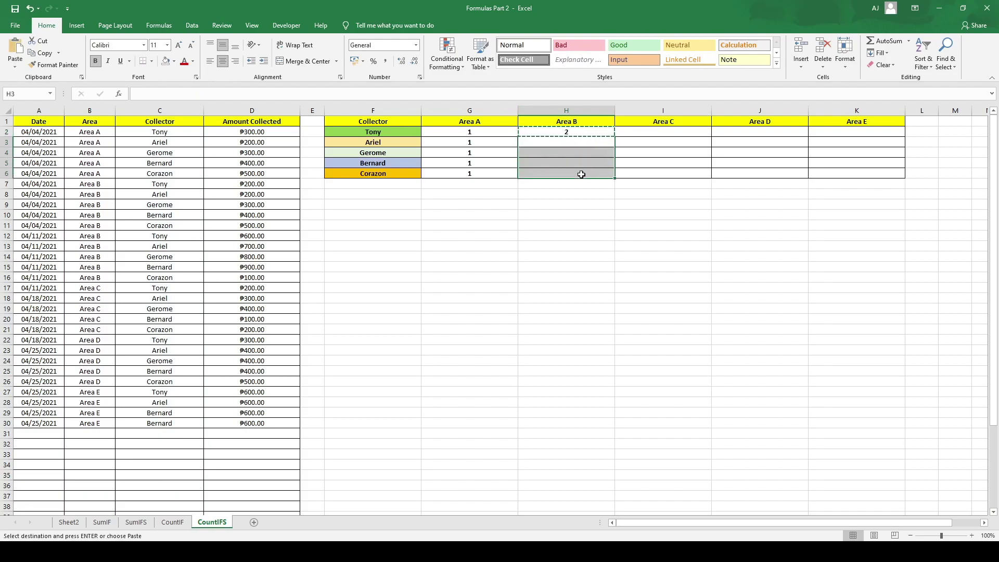
{"action": "key", "text": "ctrl+v"}
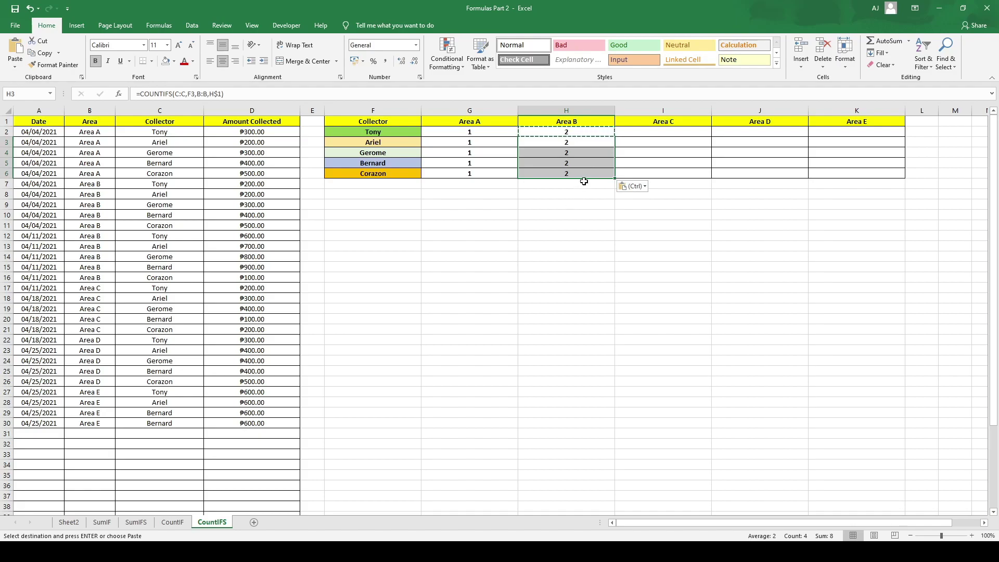
{"action": "left_click", "coordinate": [583, 183]}
{"action": "type", "text": "="}
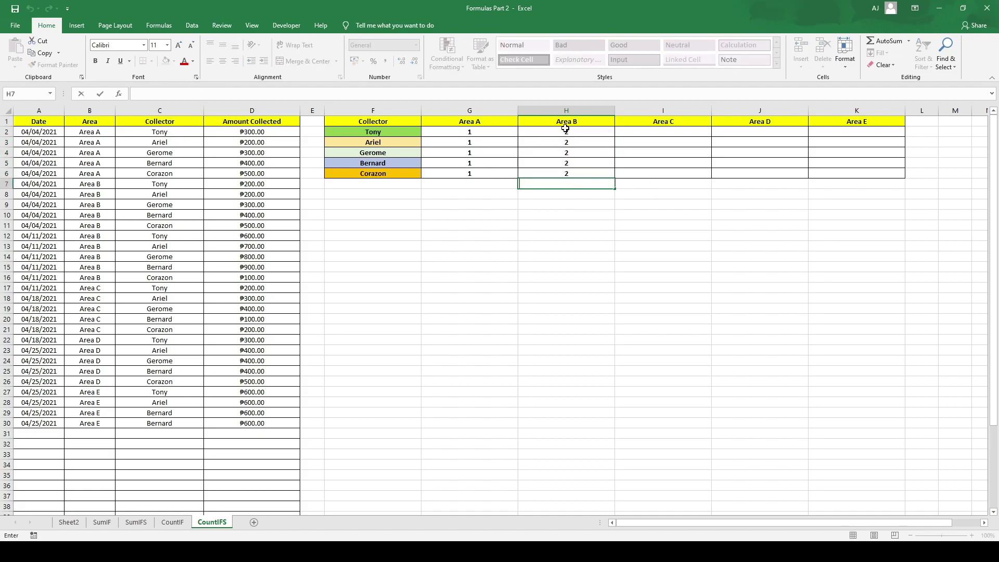
{"action": "left_click", "coordinate": [575, 121]}
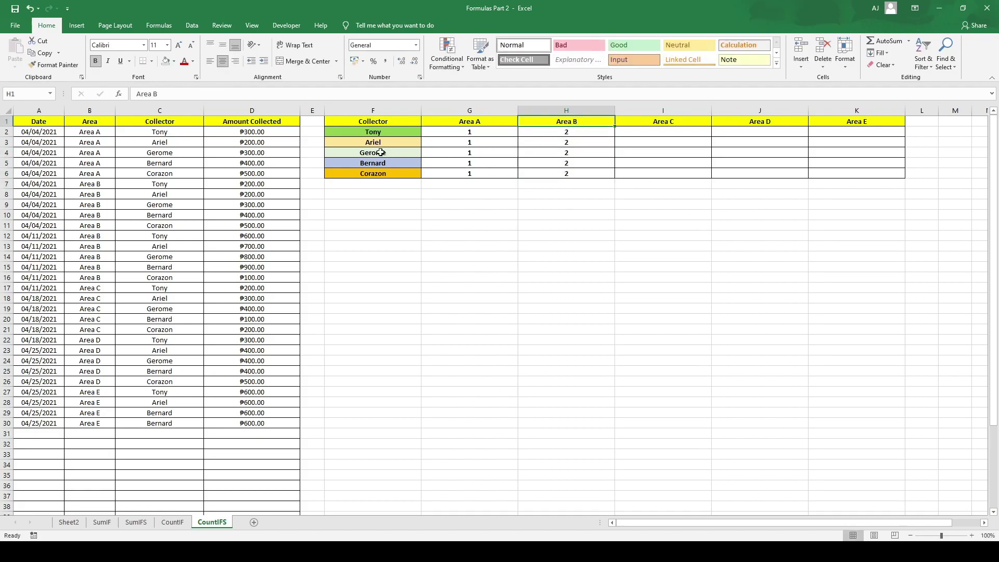
{"action": "left_click", "coordinate": [402, 129]}
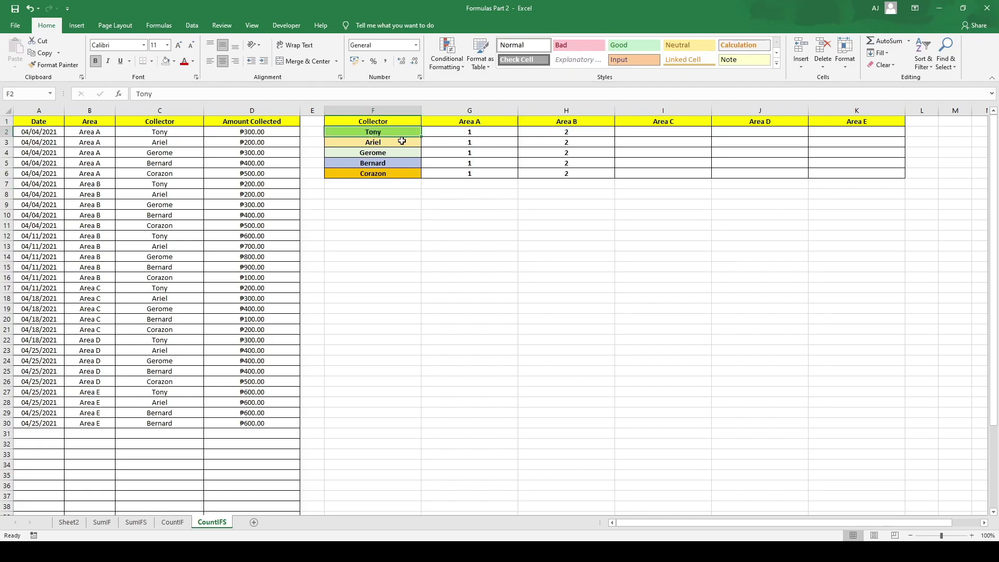
{"action": "left_click", "coordinate": [402, 143]}
{"action": "left_click", "coordinate": [401, 153]}
{"action": "left_click", "coordinate": [401, 163]}
{"action": "left_click", "coordinate": [401, 172]}
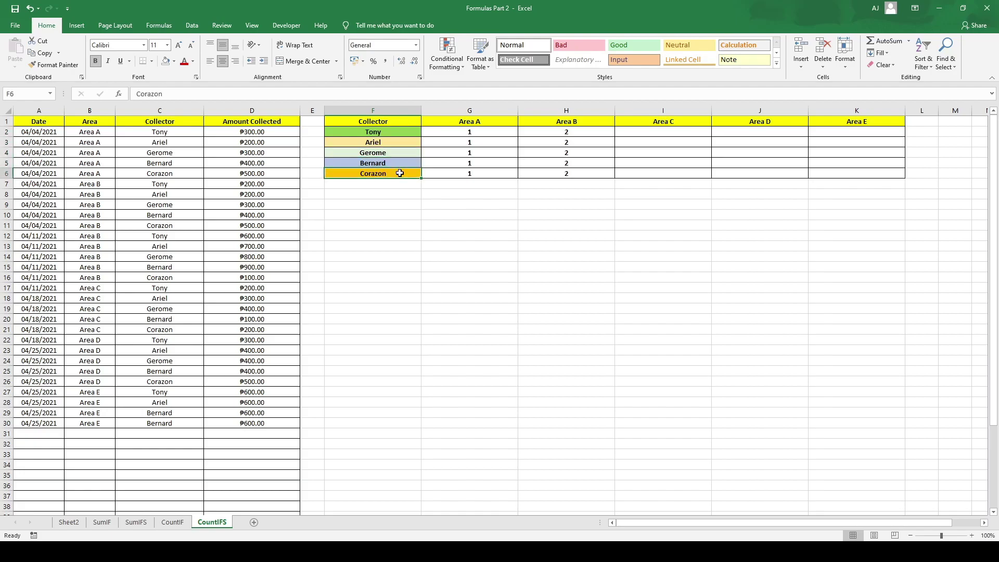
{"action": "left_click_drag", "start_coordinate": [95, 186], "coordinate": [250, 184]}
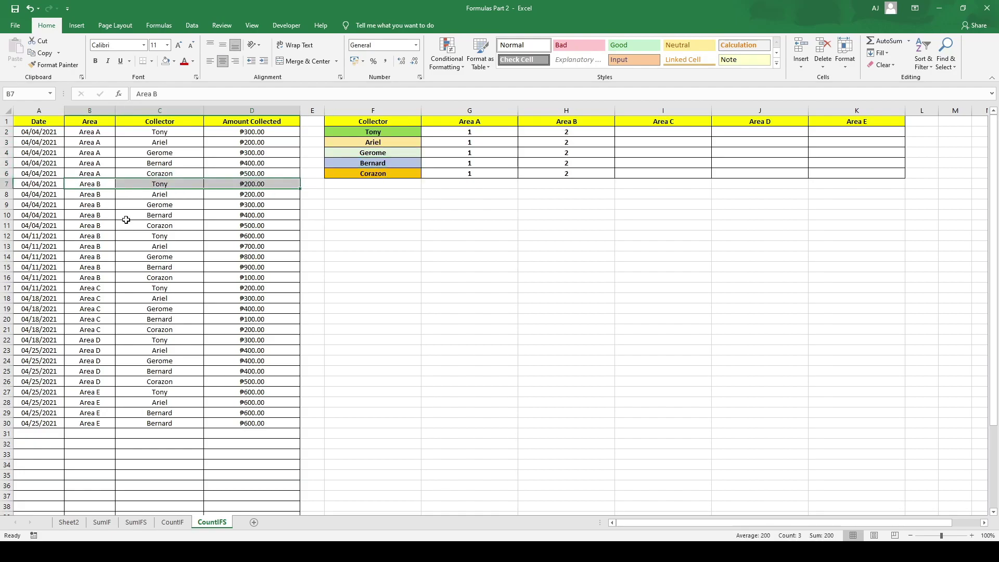
{"action": "left_click_drag", "start_coordinate": [105, 236], "coordinate": [229, 235]}
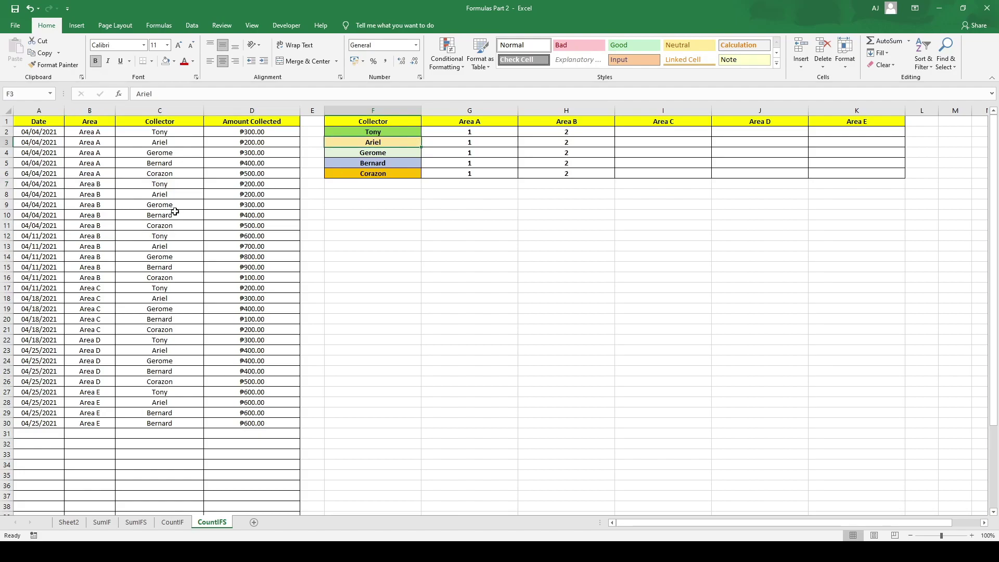
{"action": "left_click_drag", "start_coordinate": [99, 194], "coordinate": [216, 195]}
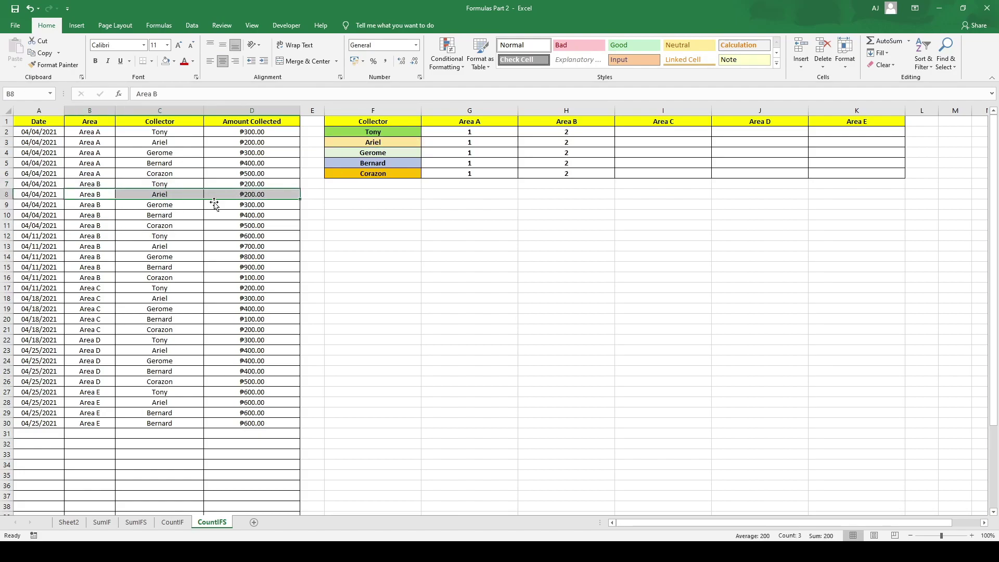
{"action": "left_click_drag", "start_coordinate": [137, 242], "coordinate": [239, 246]}
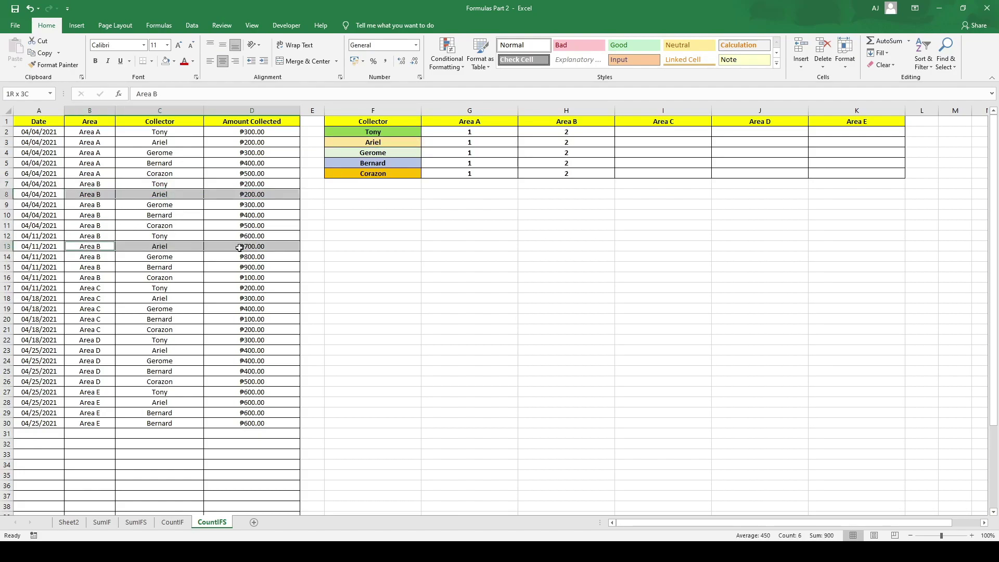
{"action": "left_click", "coordinate": [394, 153]}
{"action": "left_click", "coordinate": [390, 166]}
{"action": "left_click", "coordinate": [391, 174]}
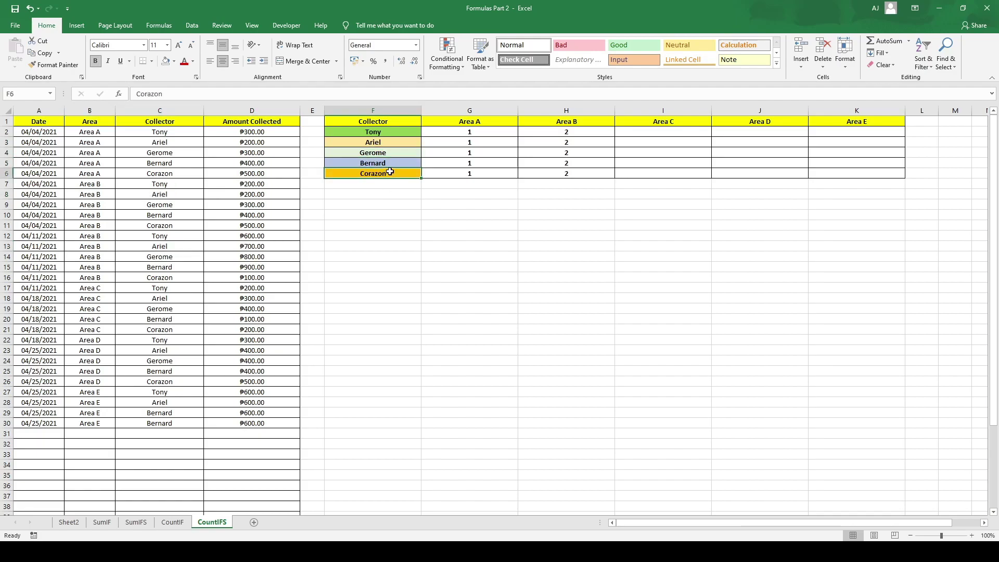